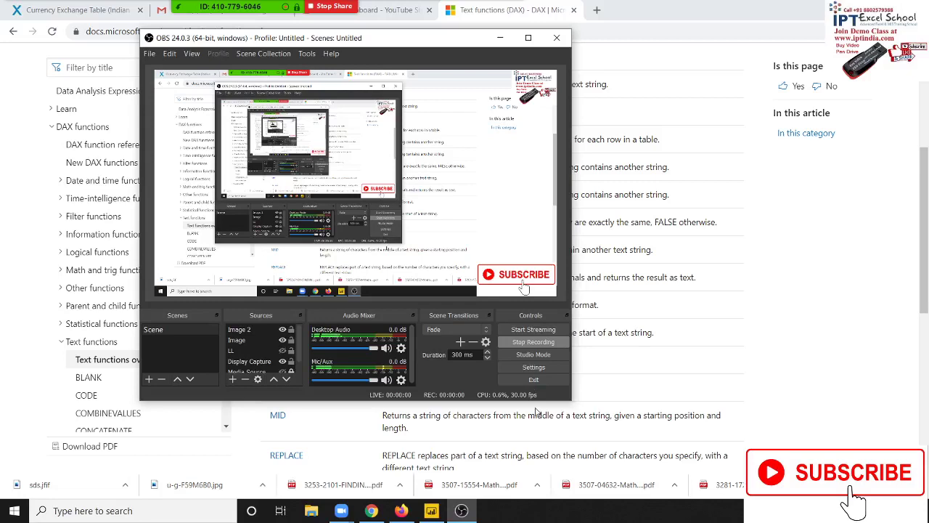
Step: Hide the open windows and show the Zoom meeting participants list
key("super+d")
left_click(507, 12)
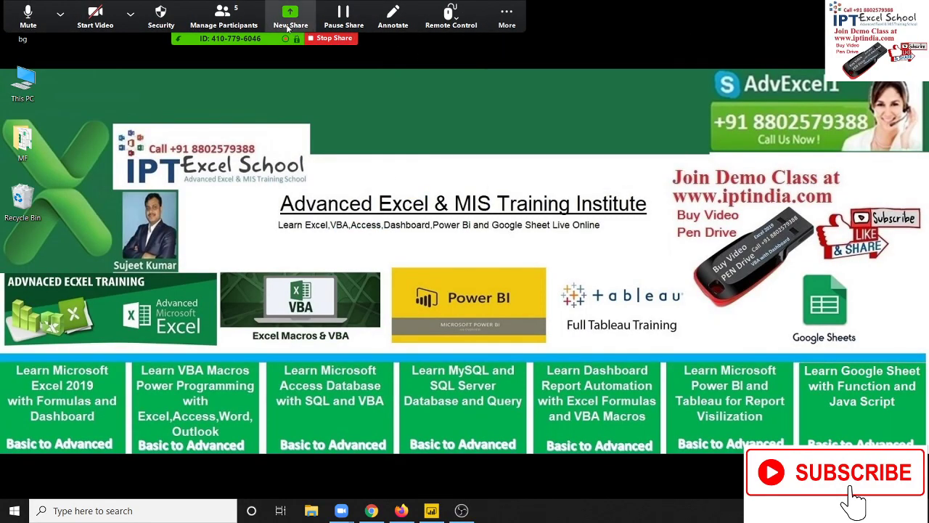
left_click(224, 16)
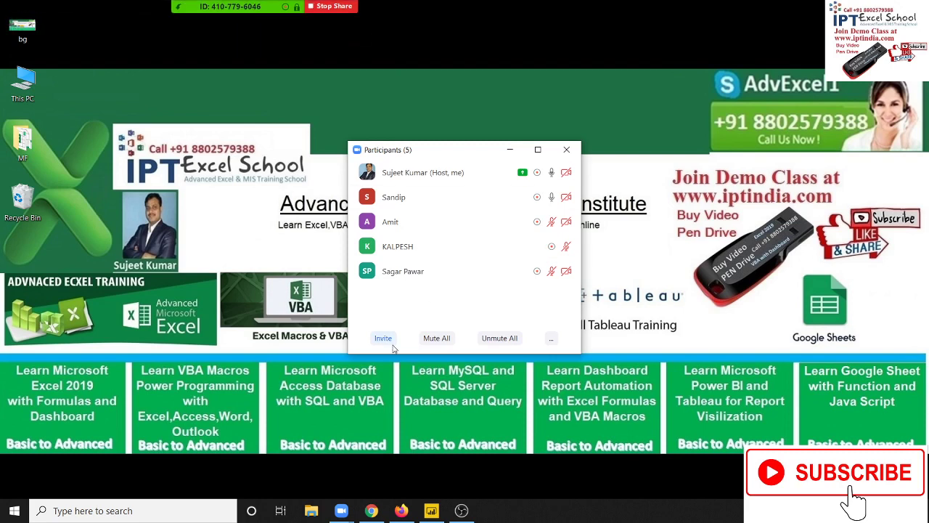
Step: Mute all participants, close the participants list, and bring up Power BI Desktop
left_click(437, 338)
left_click(505, 288)
left_click(567, 150)
left_click(432, 508)
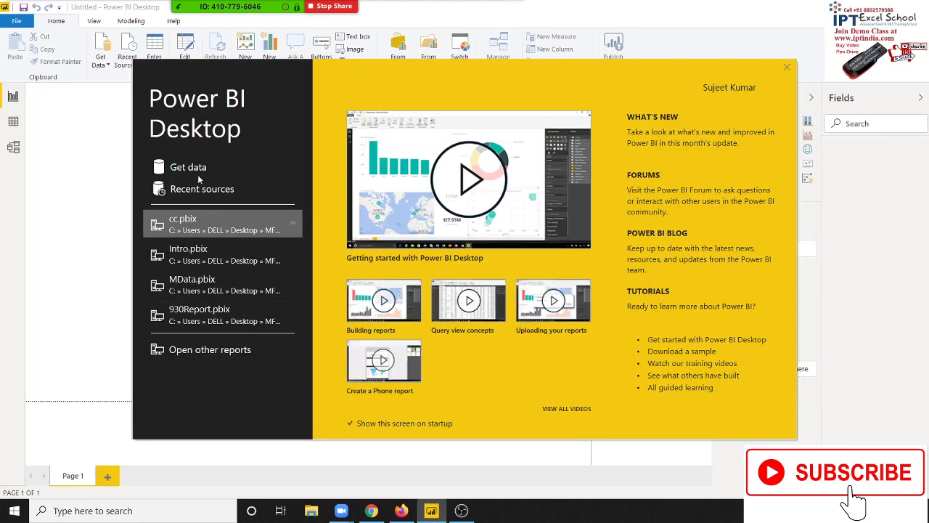
Step: Dismiss the start screen and connect to the Excel workbook Data1.xlsx via Get Data
left_click(188, 168)
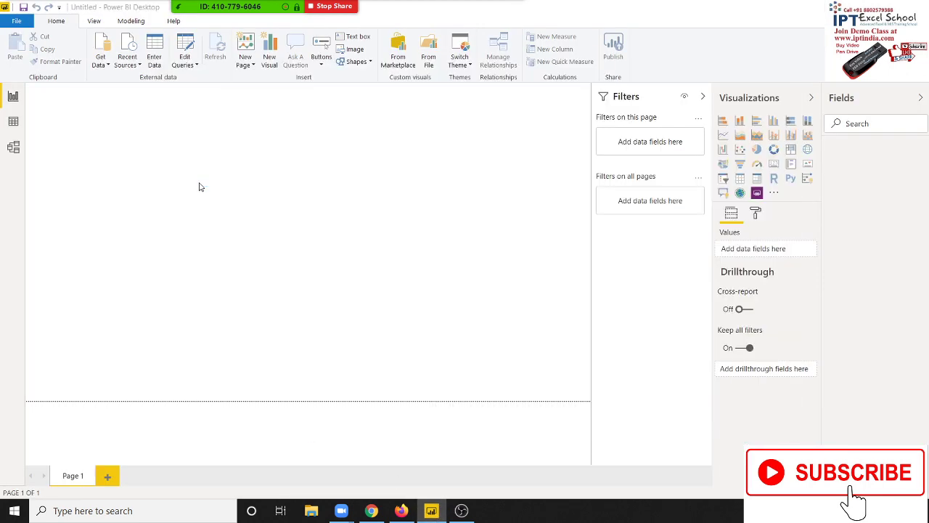
left_click(106, 61)
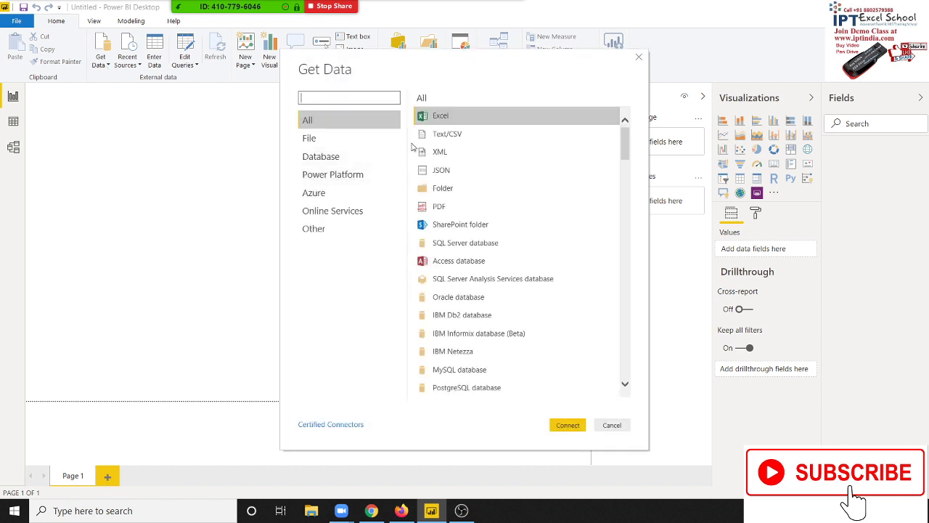
left_click(567, 427)
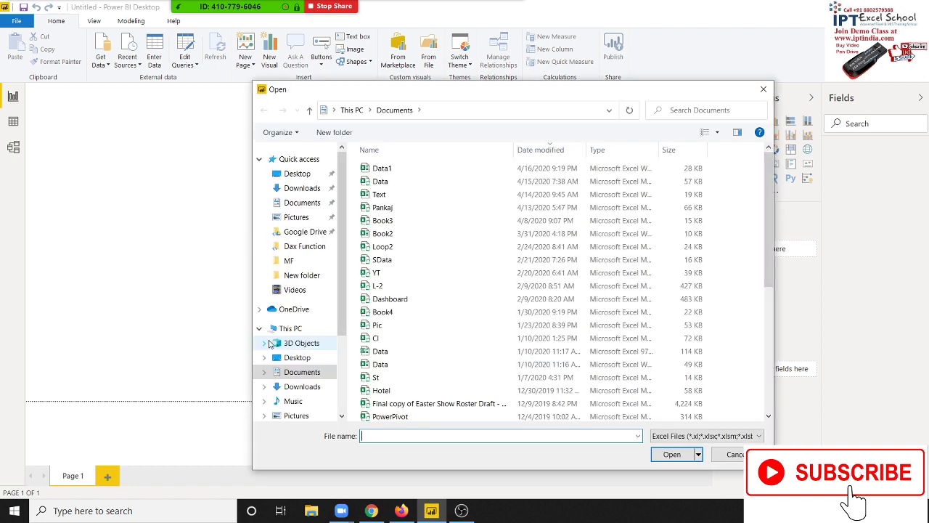
left_click(395, 171)
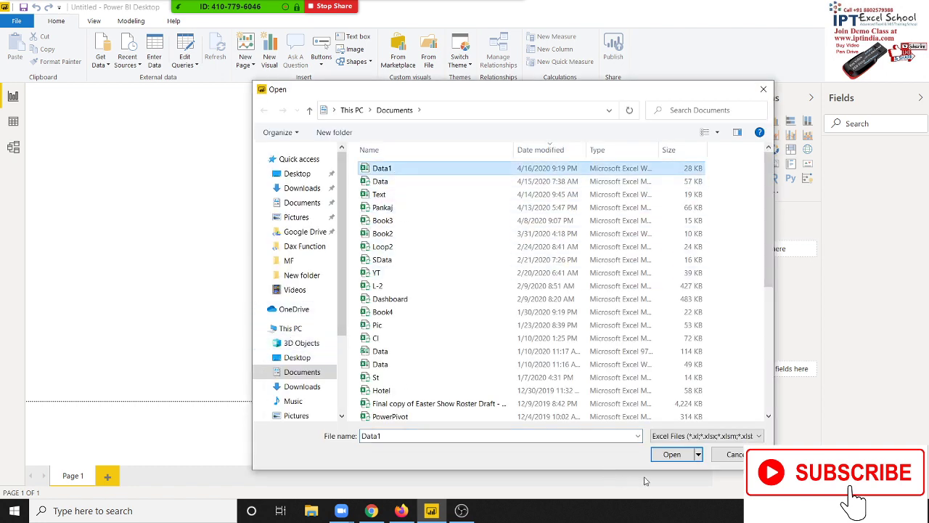
left_click(671, 456)
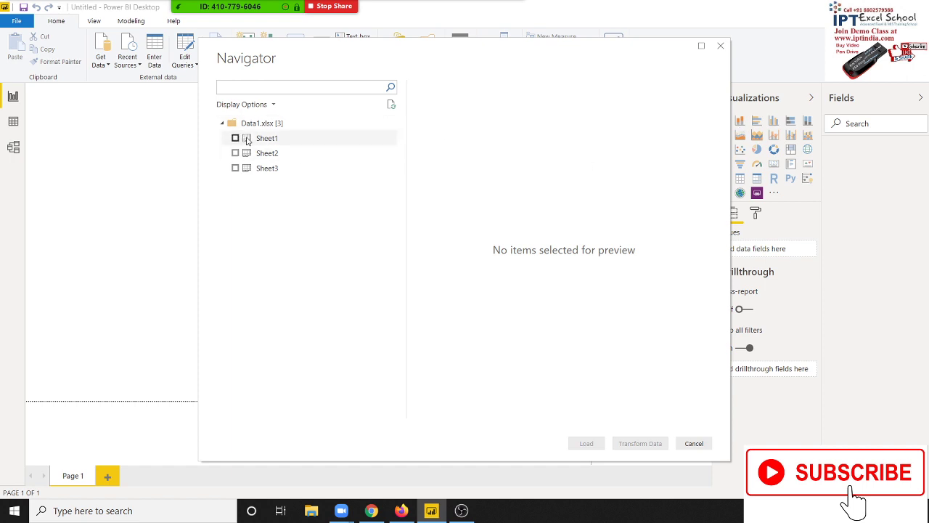
Step: Preview and tick Sheet1 in the Navigator, then load it into the model
left_click(246, 139)
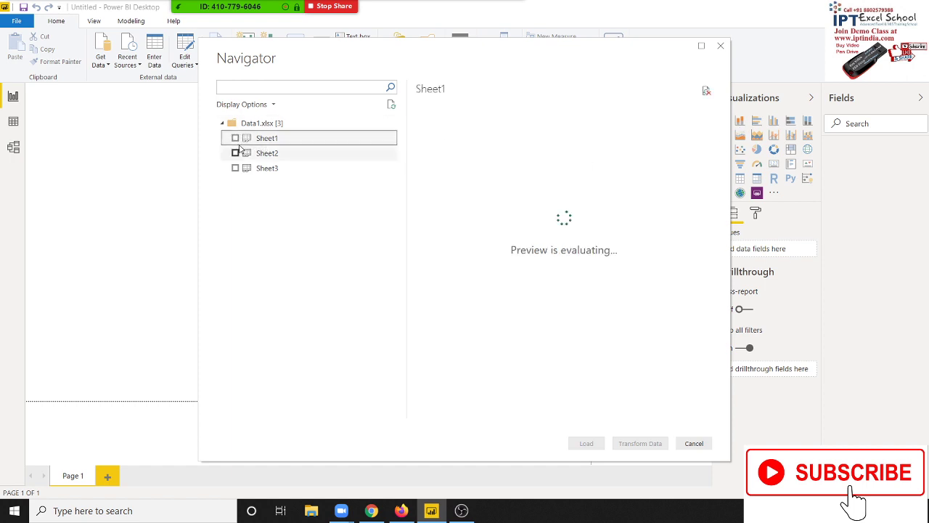
left_click(235, 138)
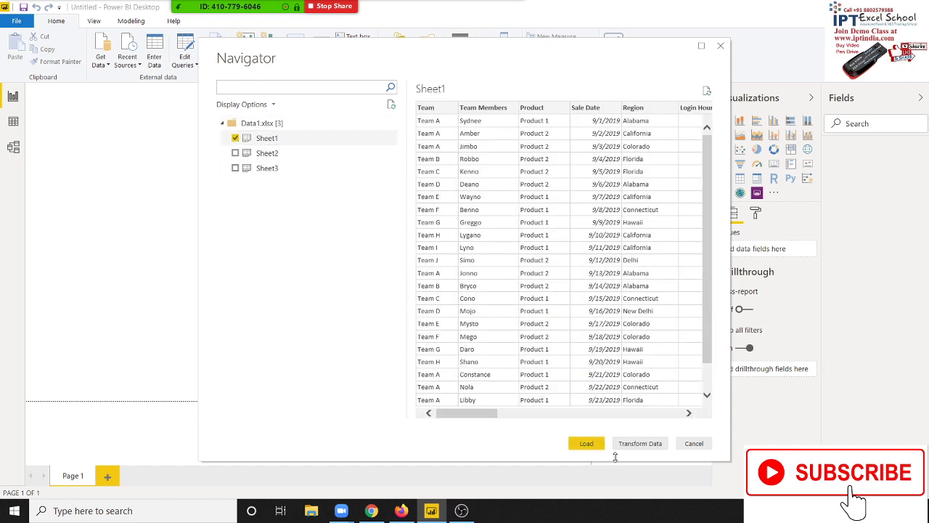
left_click(585, 443)
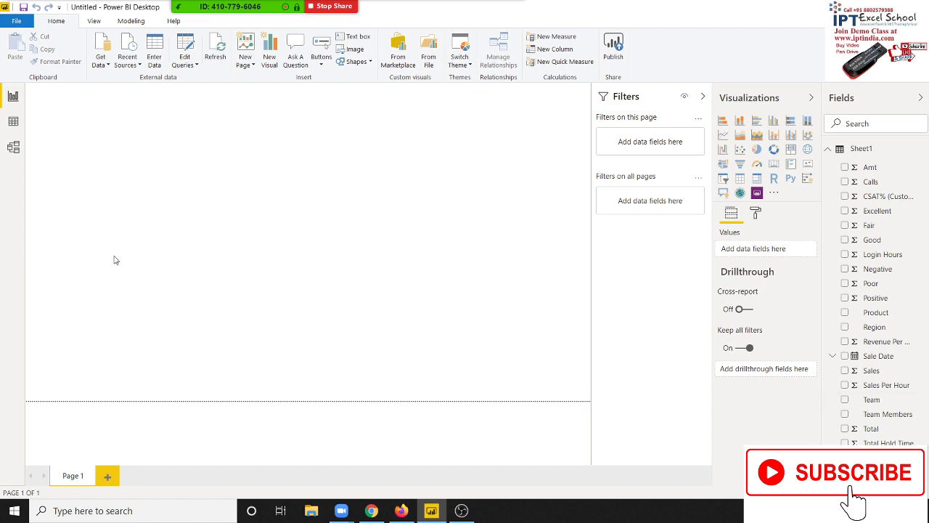
Step: In Data view, select the Sale Date column and add a new calculated column from Modeling
left_click(9, 123)
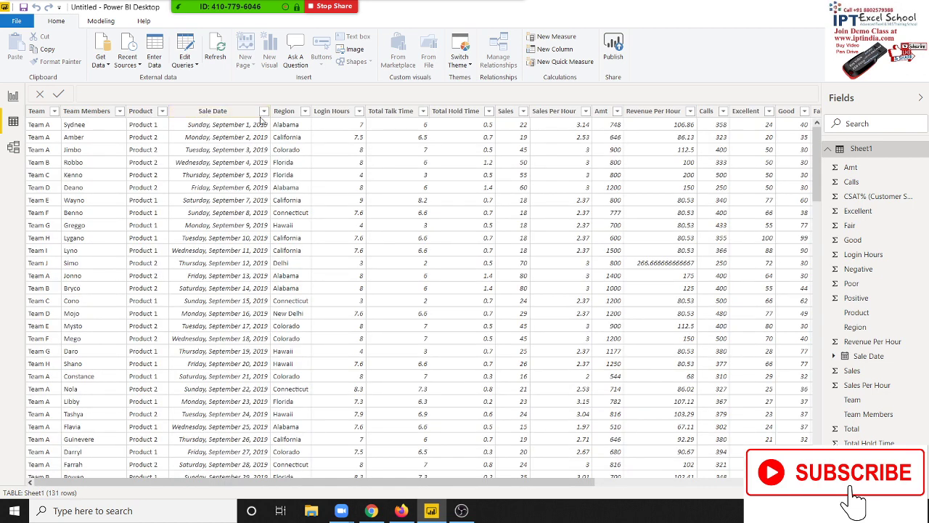
left_click(250, 144)
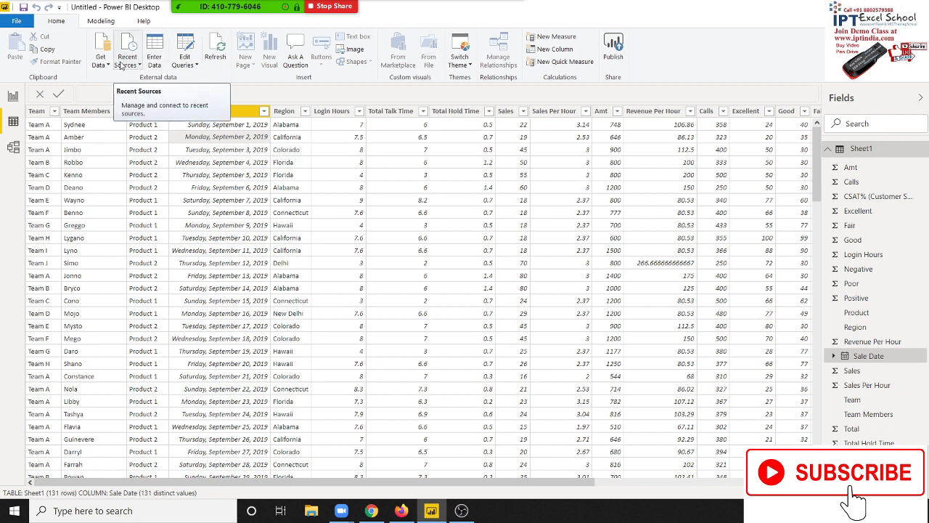
left_click(102, 21)
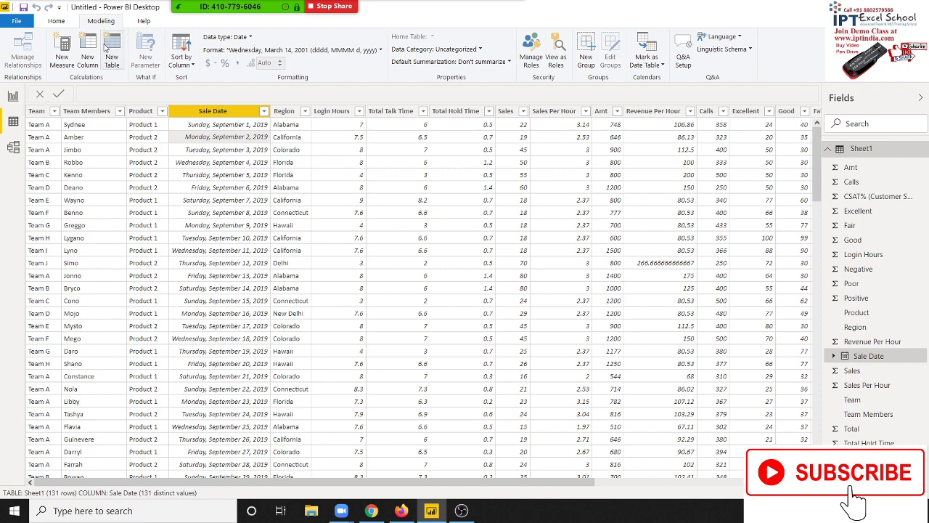
left_click(82, 66)
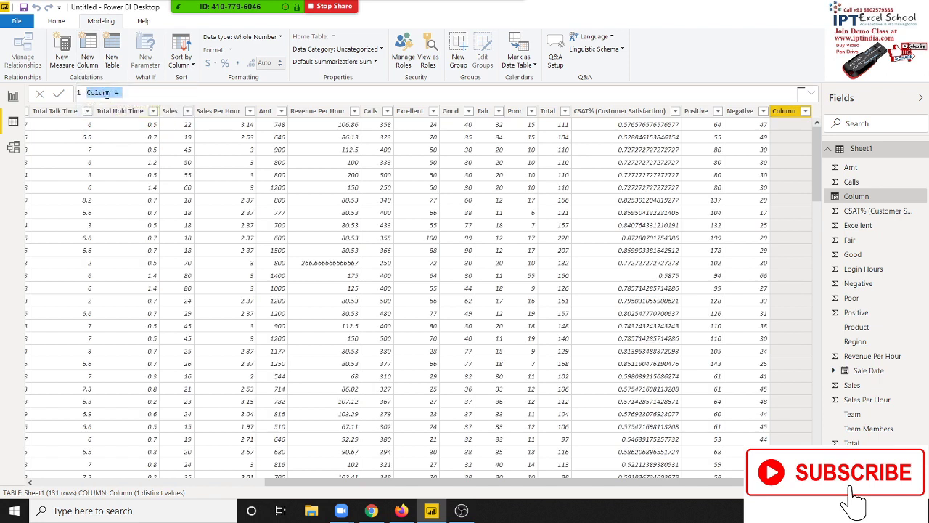
Step: Define the new column as Month = MONTH(Sheet1[Sale Date])
double_click(105, 93)
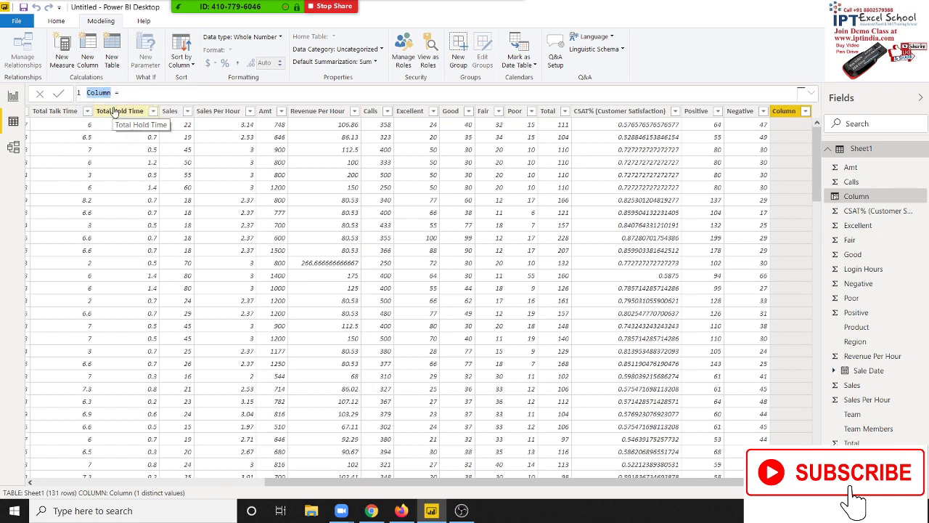
type("Date")
key("BackSpace")
key("BackSpace")
key("BackSpace")
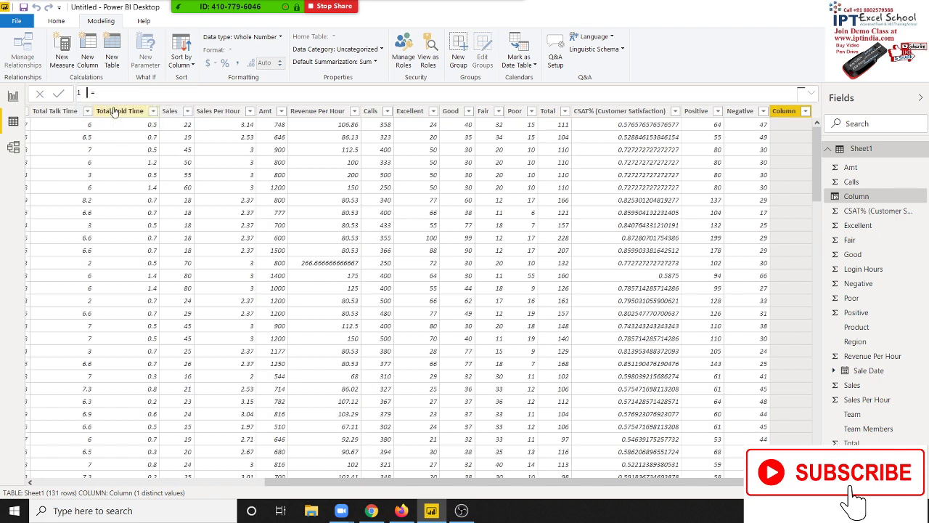
type("Month = m")
type("on")
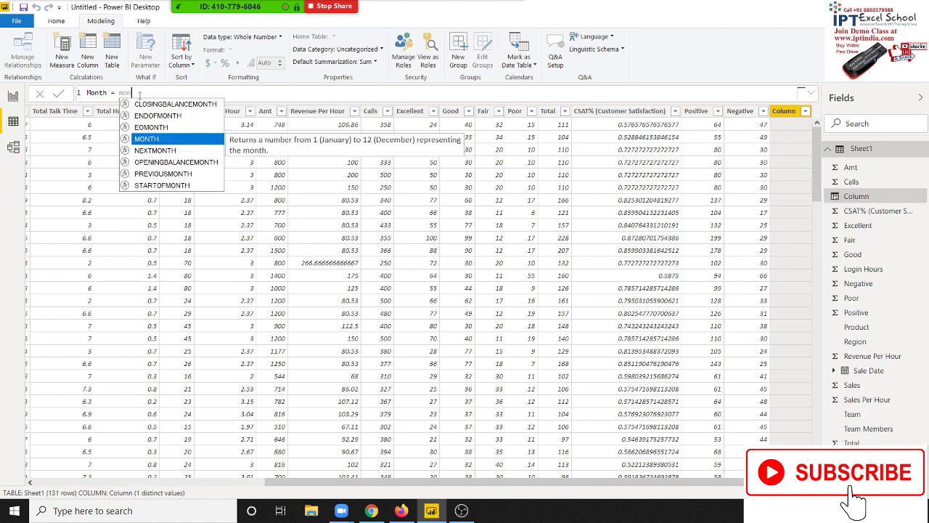
key("Tab")
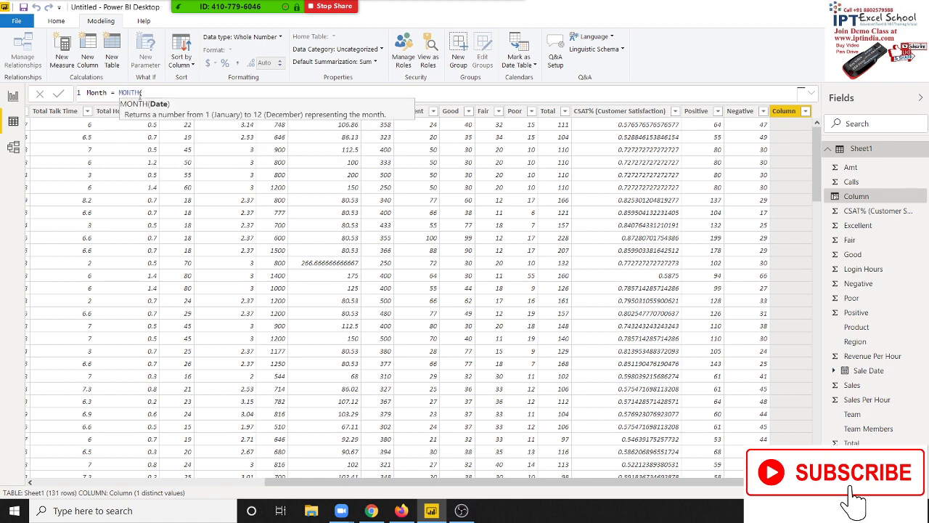
type("s")
type("a")
key("Down")
key("Down")
key("Down")
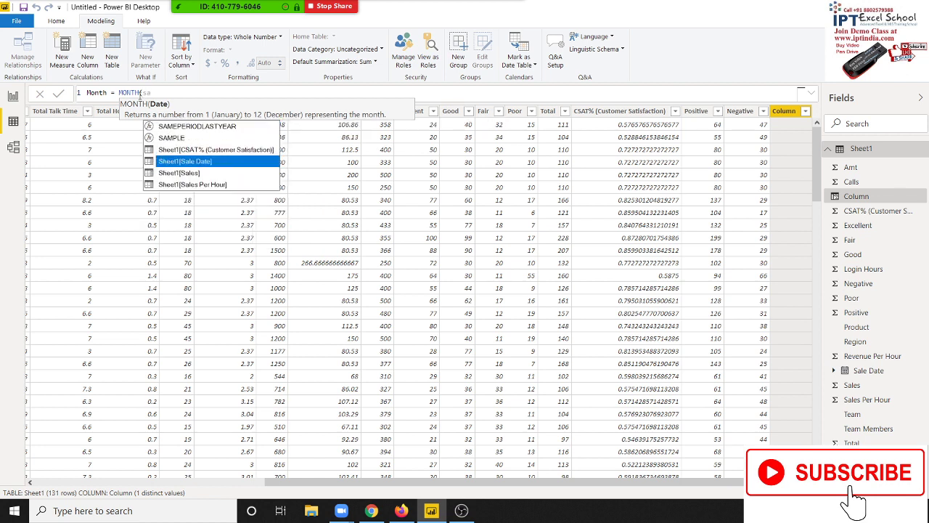
key("Tab")
type(")")
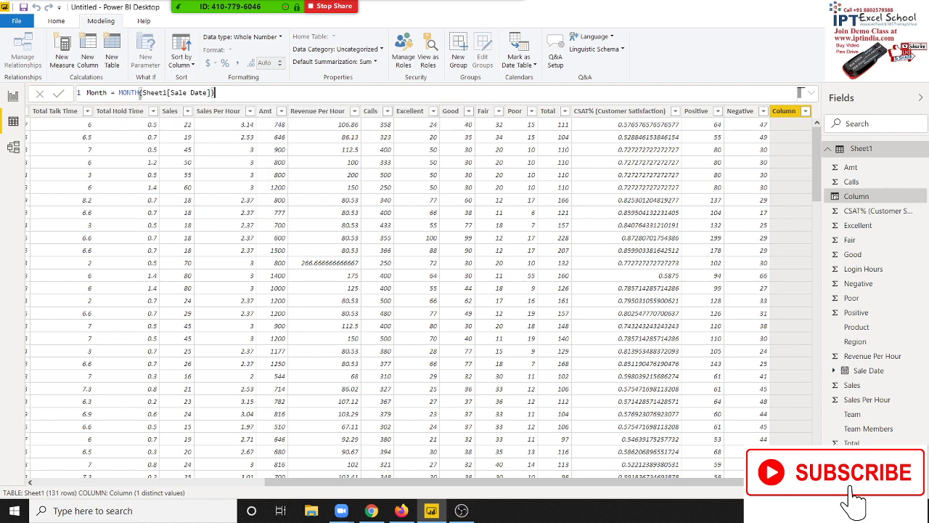
key("Return")
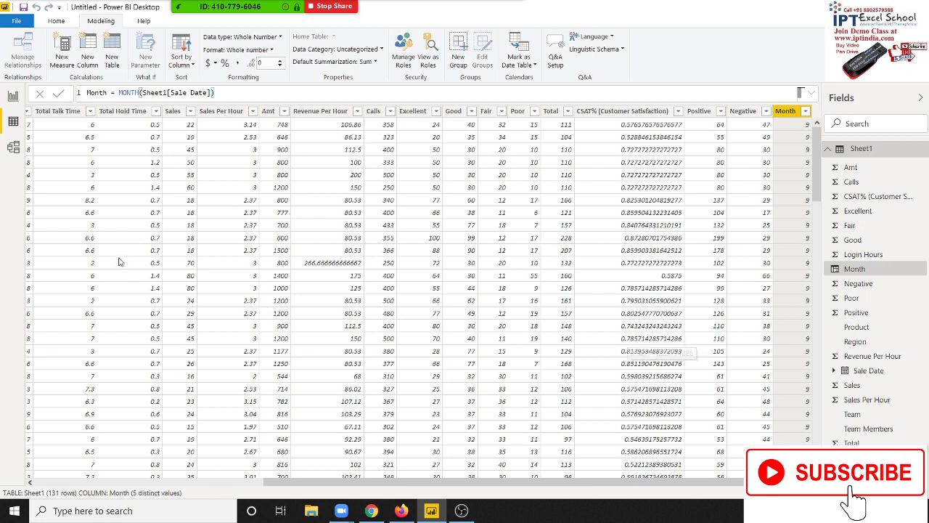
Step: Replace the formula with the Sheet1[Sale Date] Month hierarchy level, showing month names
left_click_drag(119, 93, 215, 93)
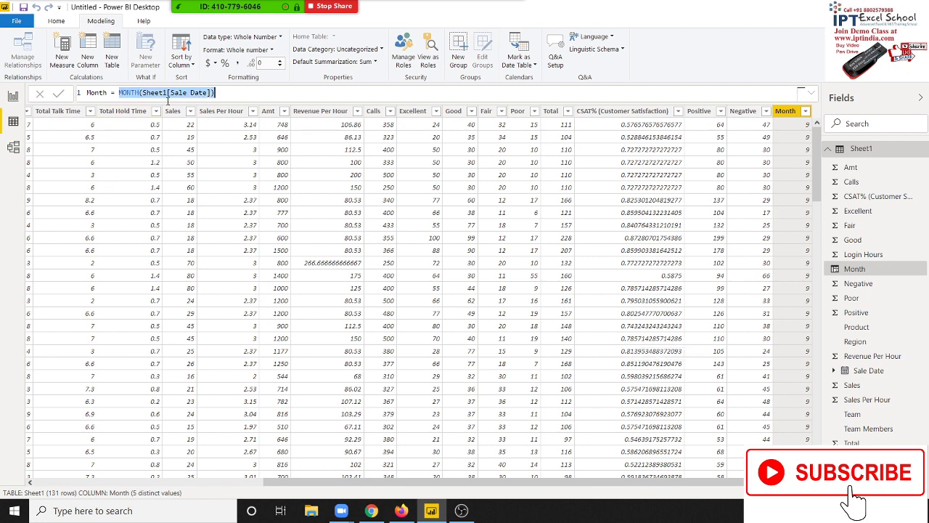
key("BackSpace")
type("sal")
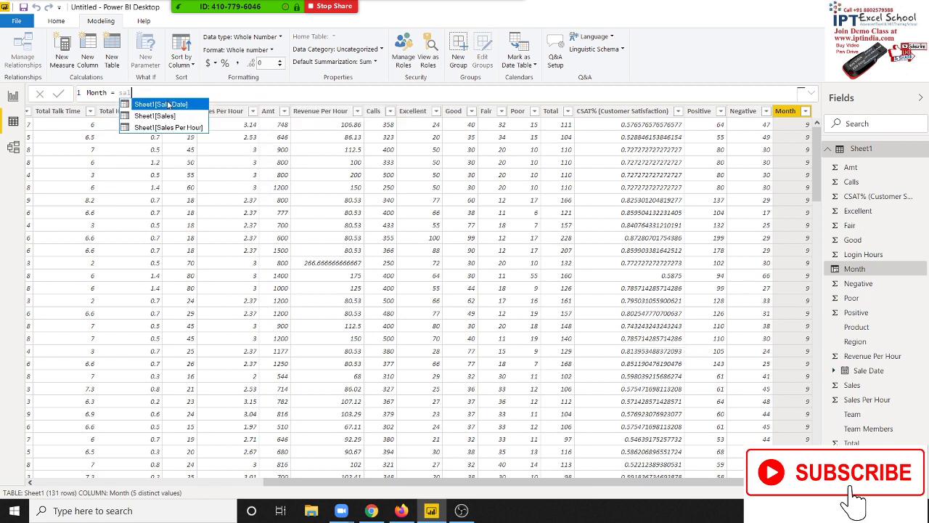
left_click(168, 104)
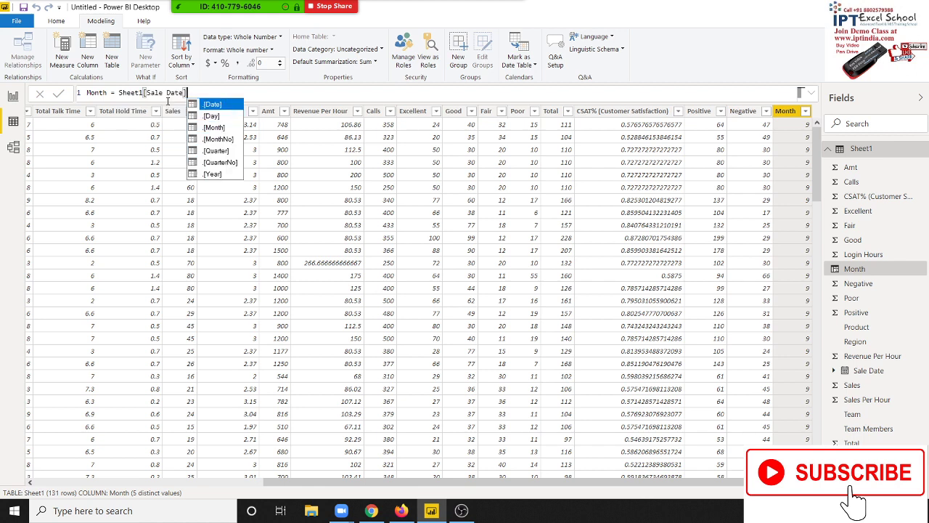
key("Down")
key("Down")
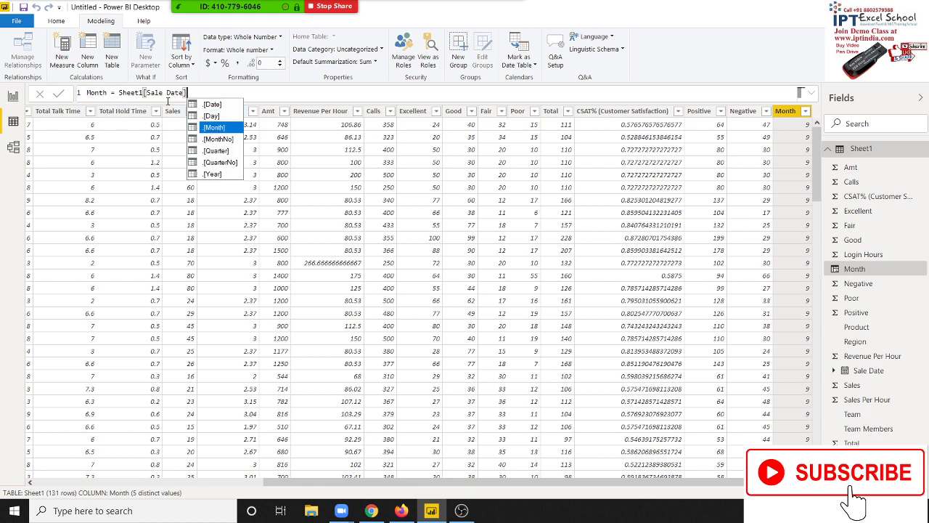
key("Tab")
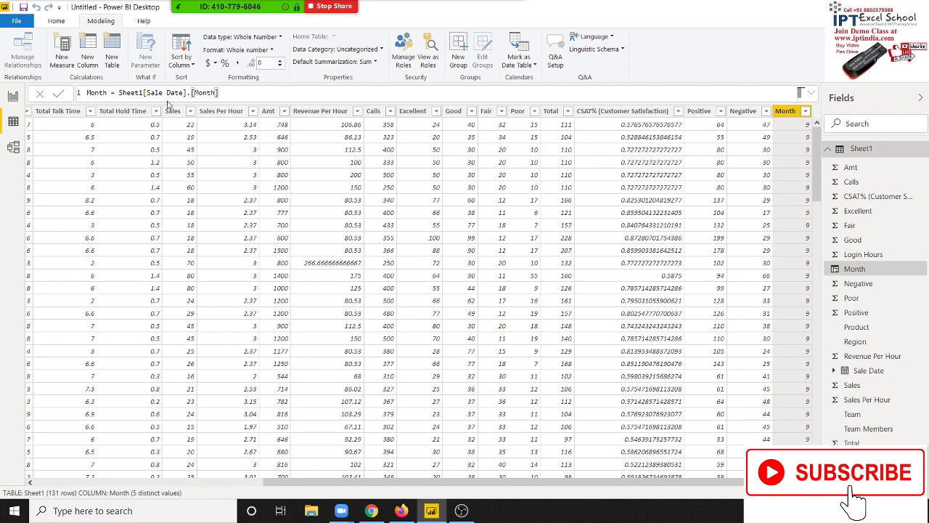
key("Return")
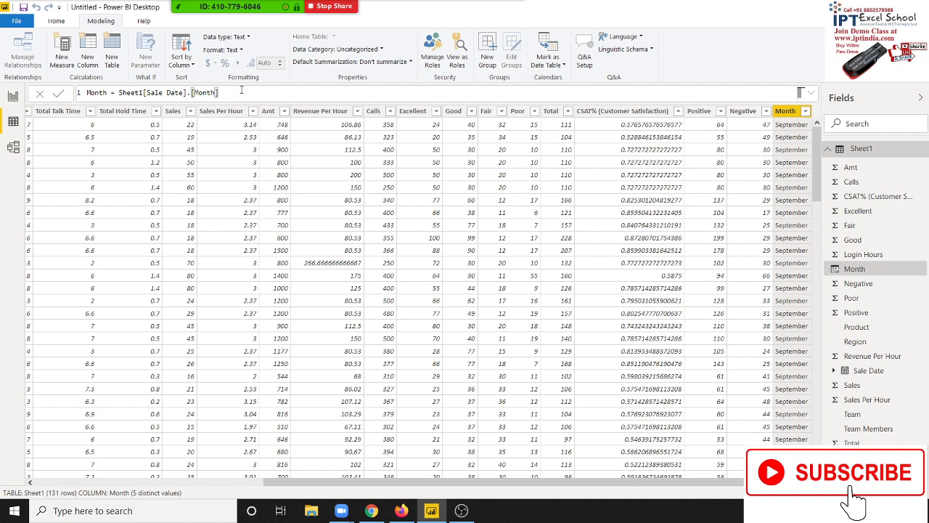
Step: Change the reference to Sheet1[Sale Date].[MonthNo] to show month numbers
key("BackSpace")
key("BackSpace")
key("BackSpace")
key("BackSpace")
key("Down")
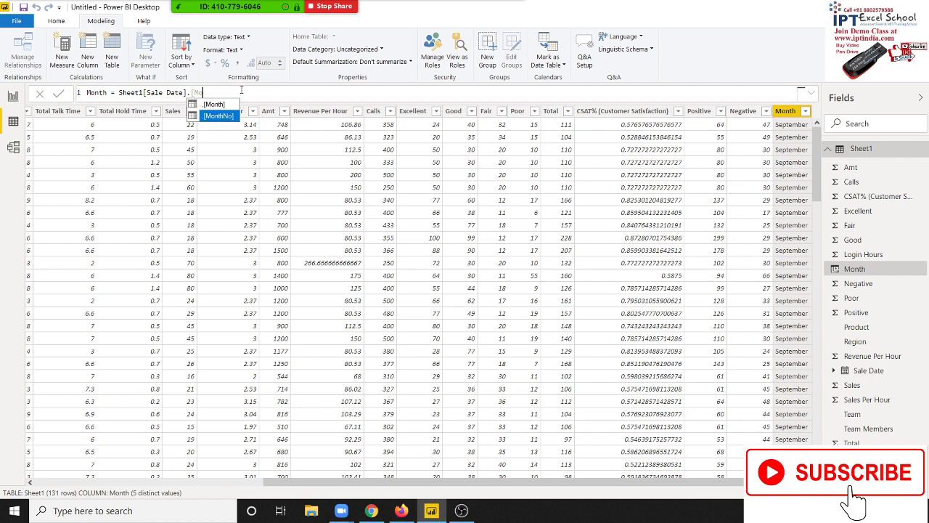
key("Tab")
key("Return")
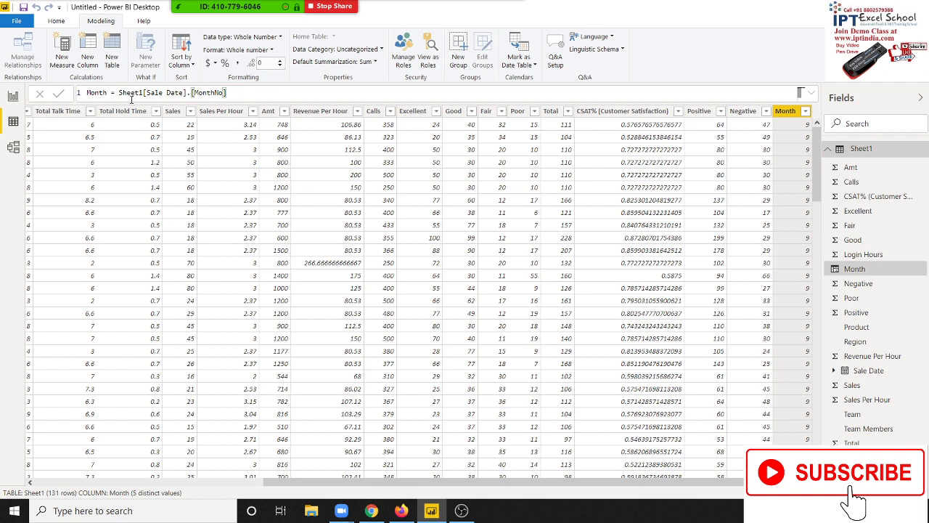
left_click_drag(119, 92, 237, 92)
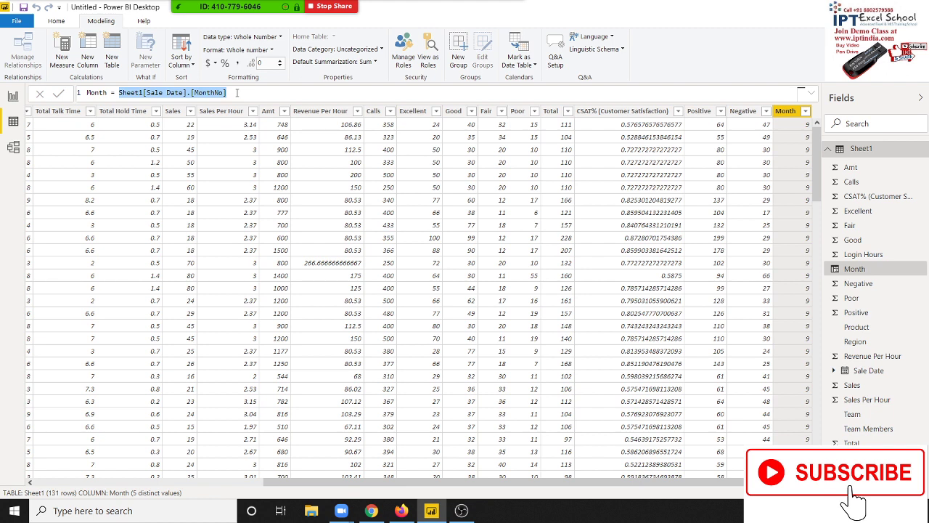
Step: Rewrite Month as FORMAT(Sheet1[Sale Date],"MMM") to show month abbreviations
type("FORMAT")
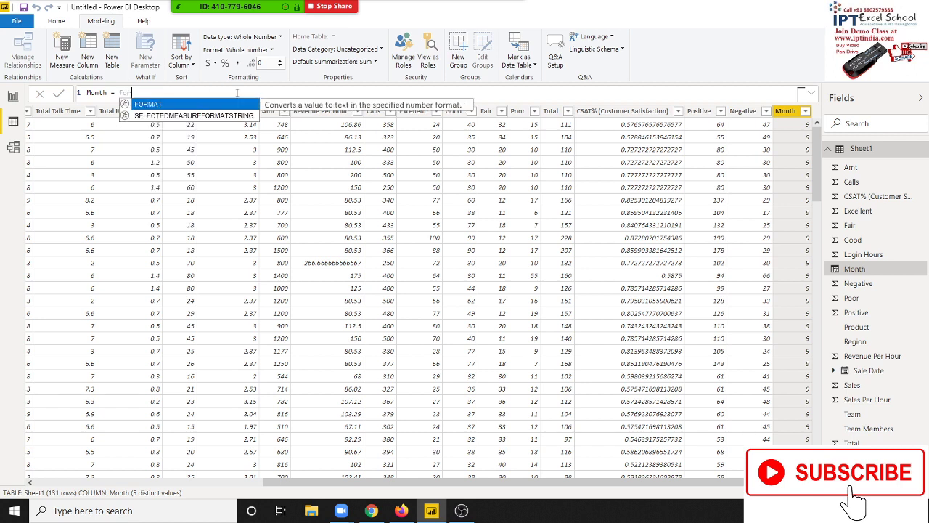
type("(")
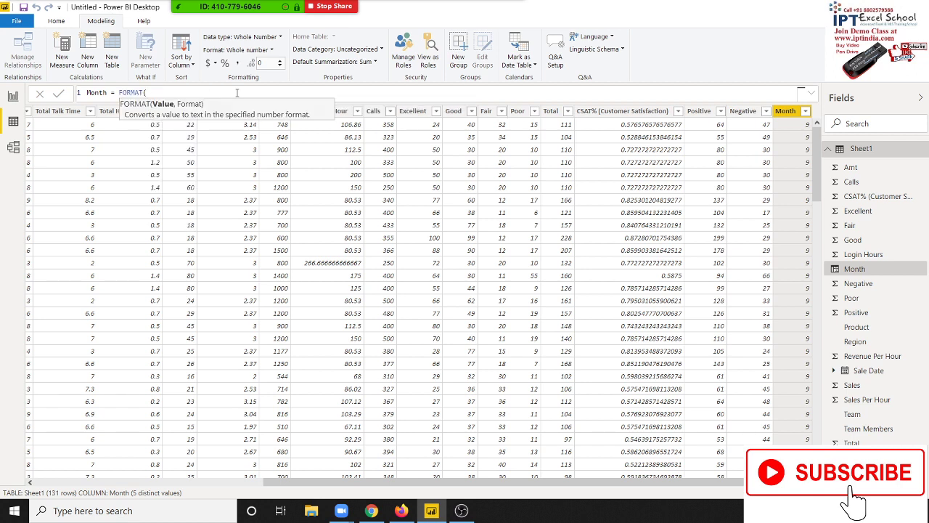
type("sal")
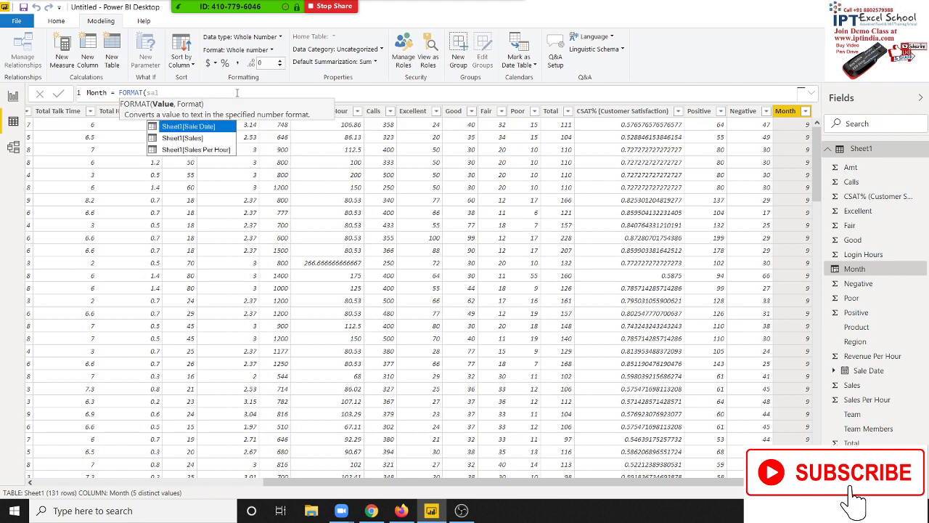
key("Tab")
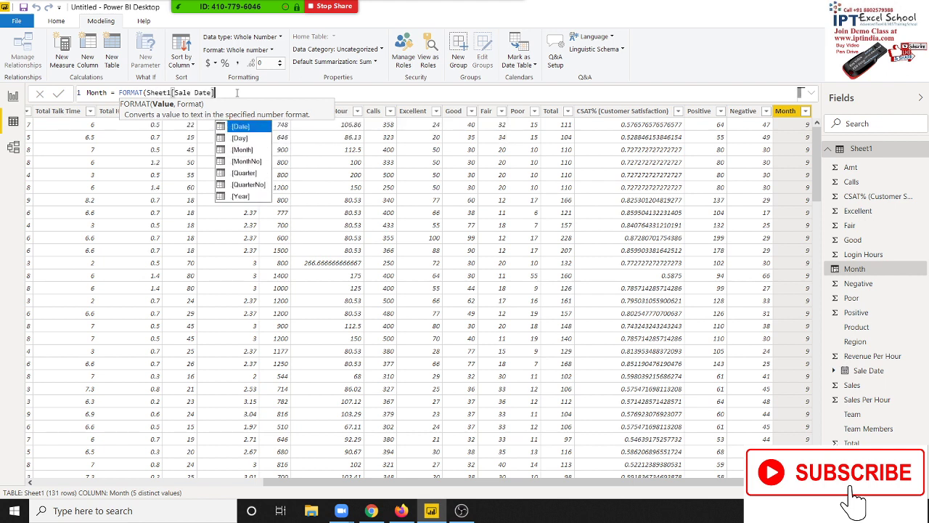
type(",")
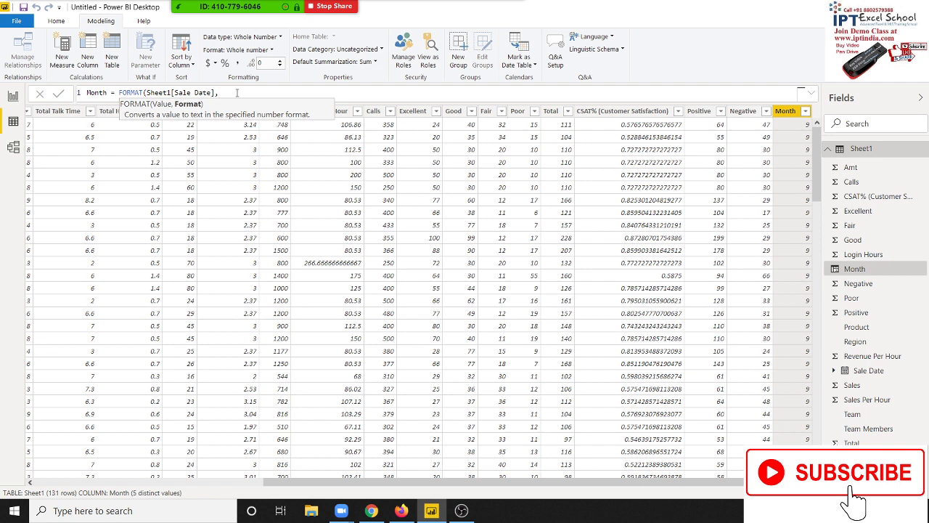
type("\"M")
type("MM\"")
type(")")
key("Return")
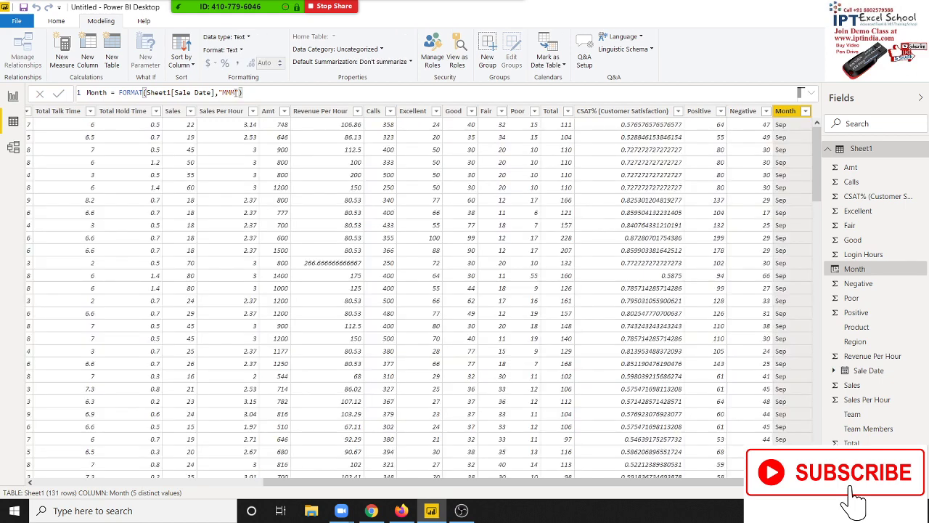
Step: Change the format code from "MMM" to "ddd" to show weekday abbreviations
double_click(229, 92)
type("dd")
type("d")
key("Return")
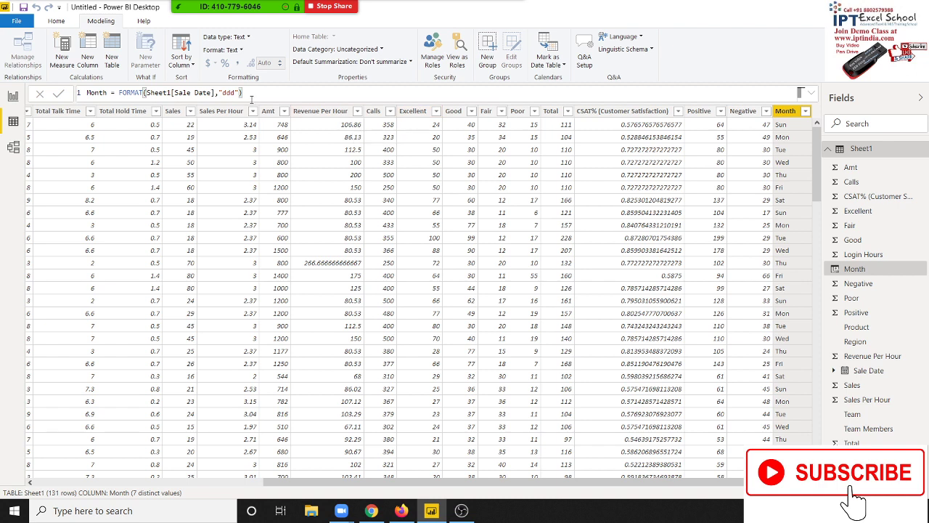
key("BackSpace")
key("BackSpace")
key("BackSpace")
key("BackSpace")
key("BackSpace")
key("BackSpace")
key("BackSpace")
key("BackSpace")
key("BackSpace")
key("BackSpace")
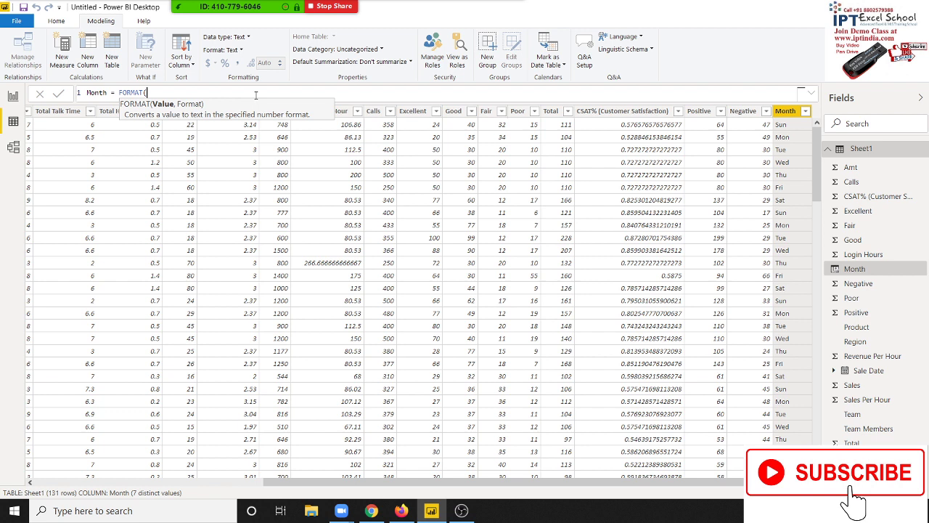
Step: Set Month to FORMAT(Sheet1[Revenue Per Hour],"0.00") for two-decimal text values
type("re")
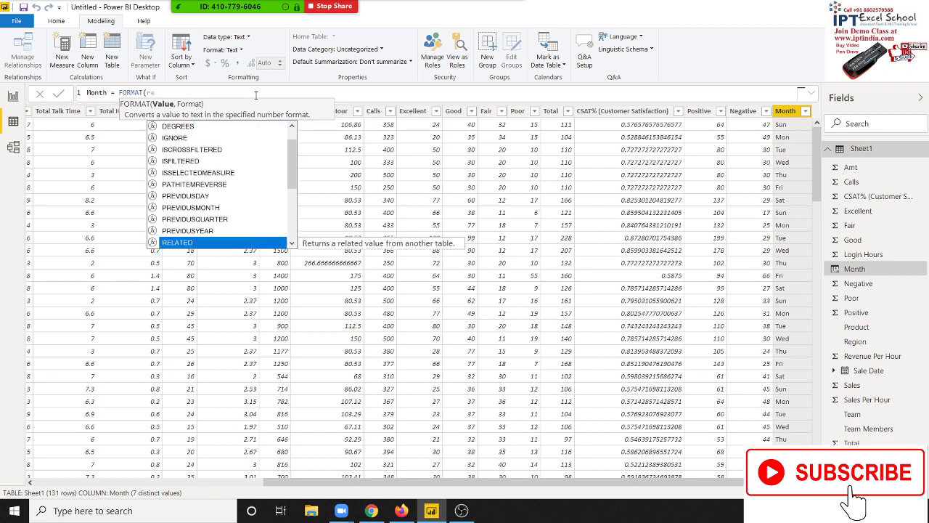
type("v")
key("Tab")
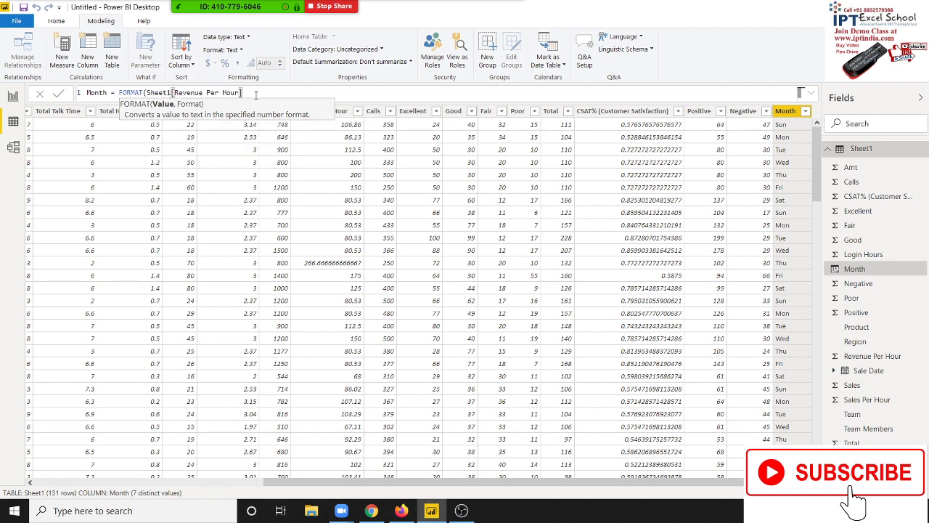
type(",\"")
type("0")
type(".00")
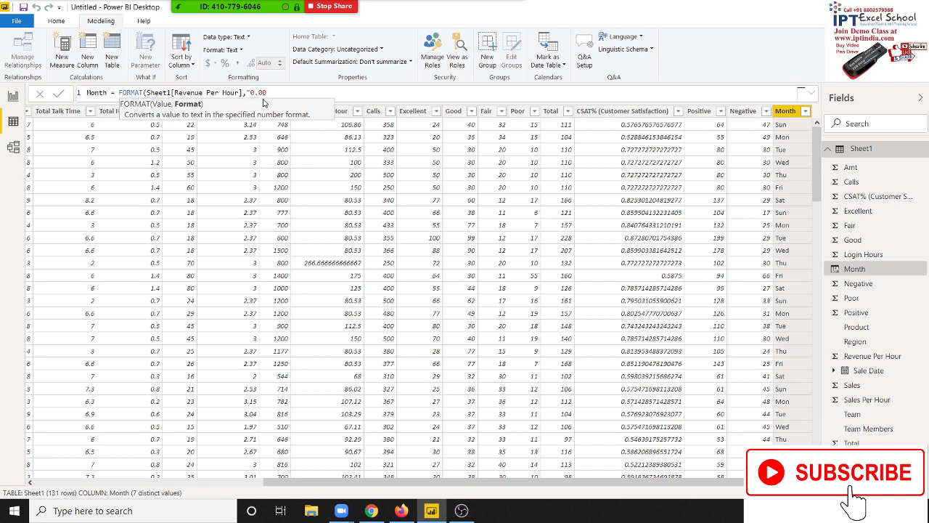
type("\")")
key("Return")
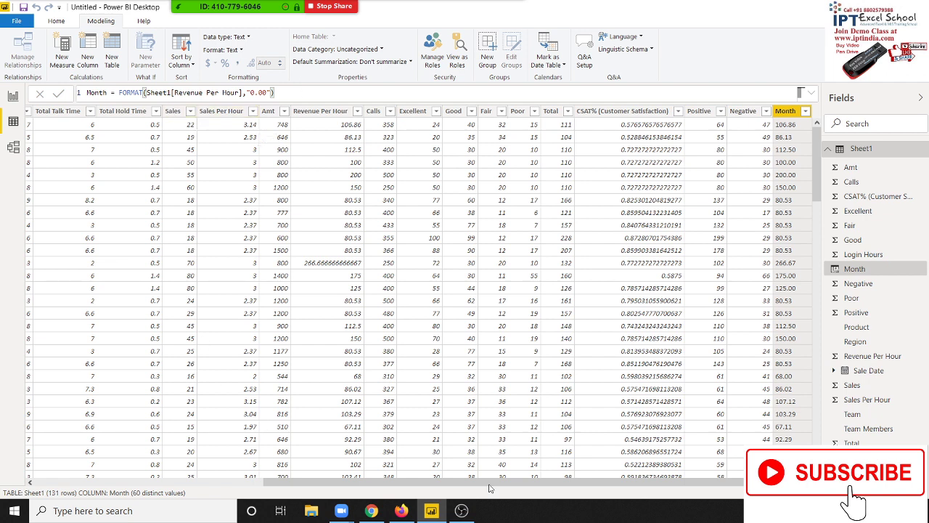
Step: Scroll through the table, then switch to the DAX text functions docs in Chrome
mouse_move(625, 485)
left_mouse_down()
mouse_move(403, 508)
mouse_move(647, 492)
left_mouse_up()
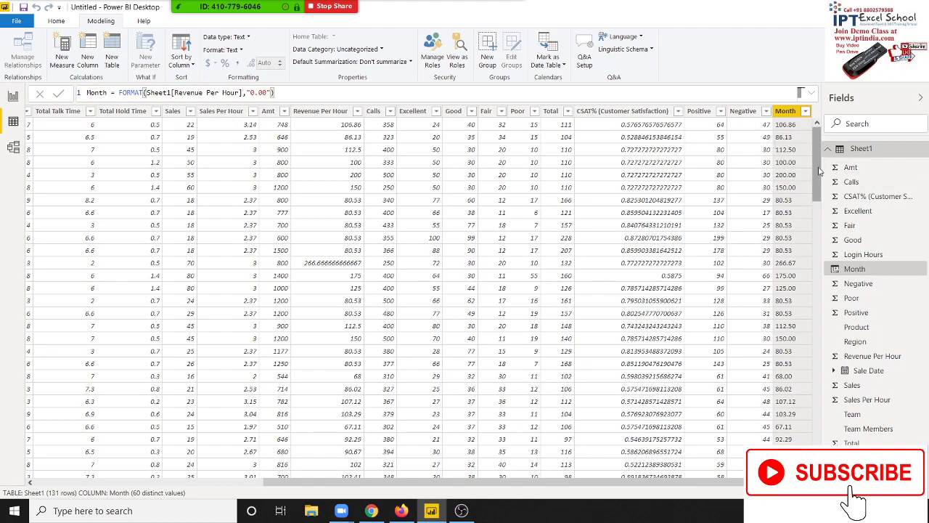
left_click_drag(819, 171, 817, 403)
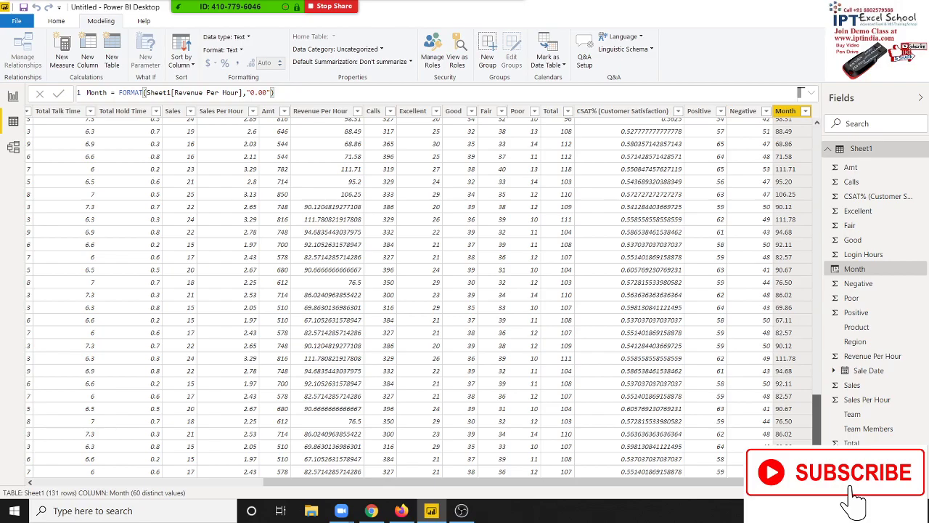
left_click_drag(817, 417, 881, 148)
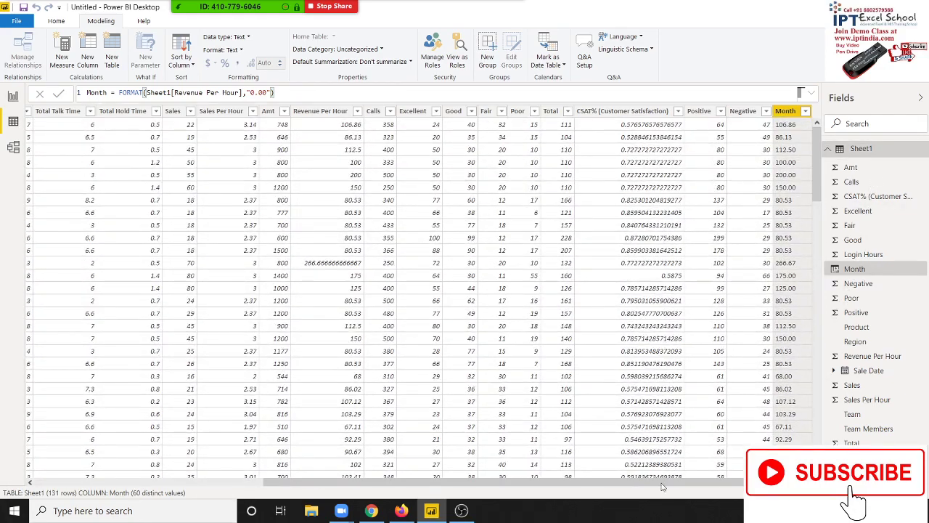
mouse_move(401, 510)
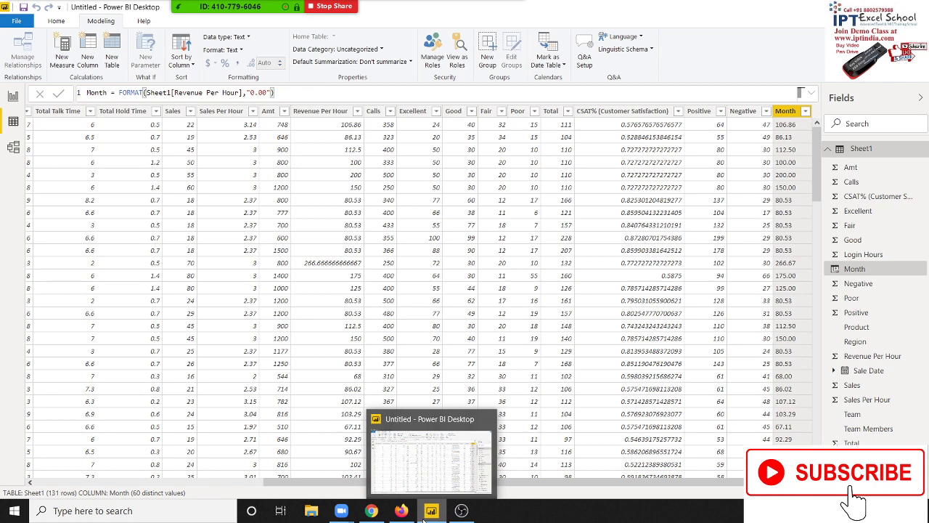
left_click(371, 511)
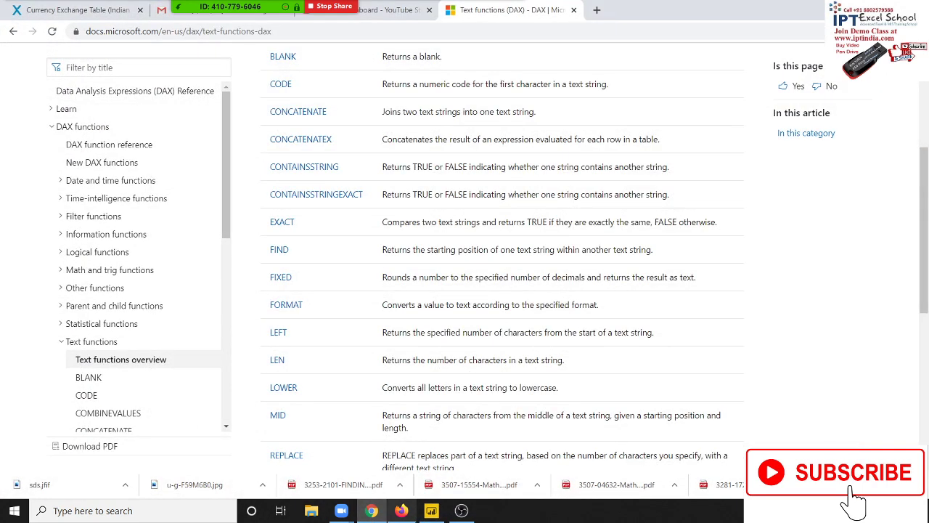
Step: Look up the FORMAT entry on the DAX text functions page, then return to Power BI Desktop
double_click(373, 308)
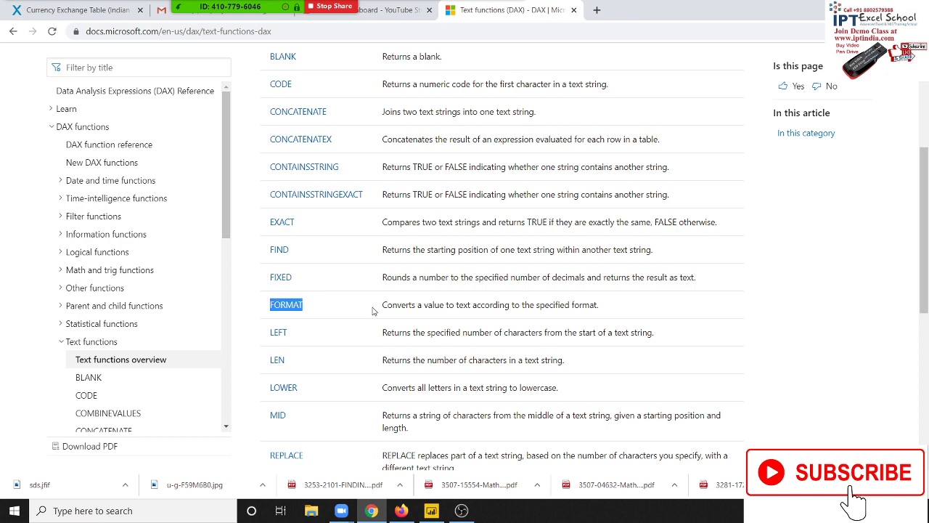
left_click(338, 287)
key("alt+Tab")
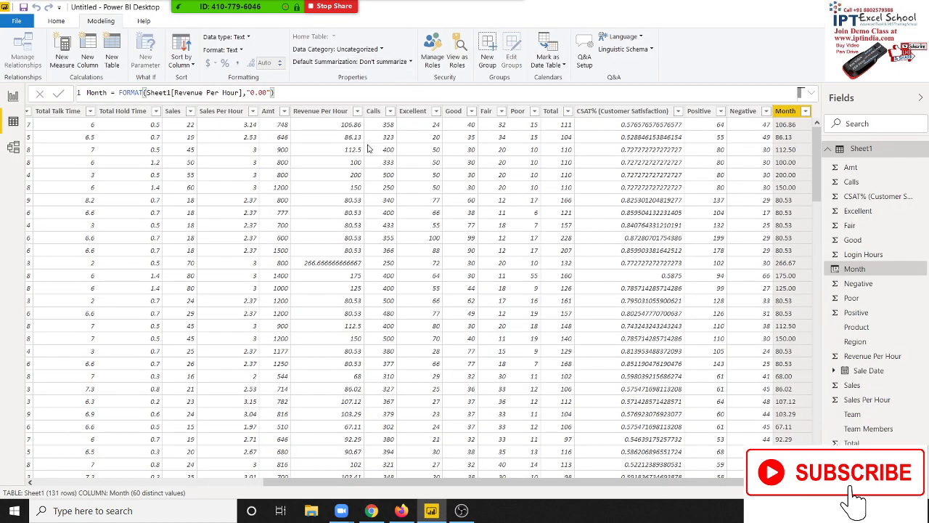
left_click(272, 112)
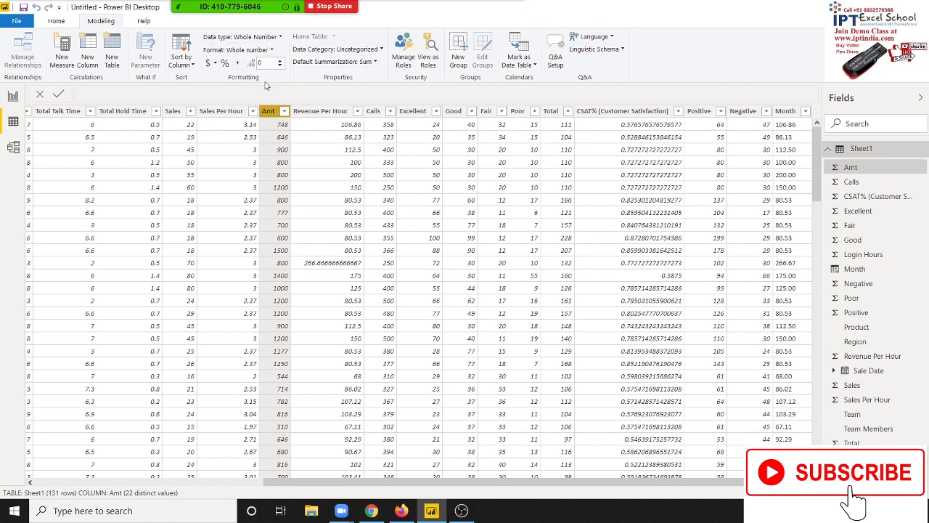
left_click(272, 49)
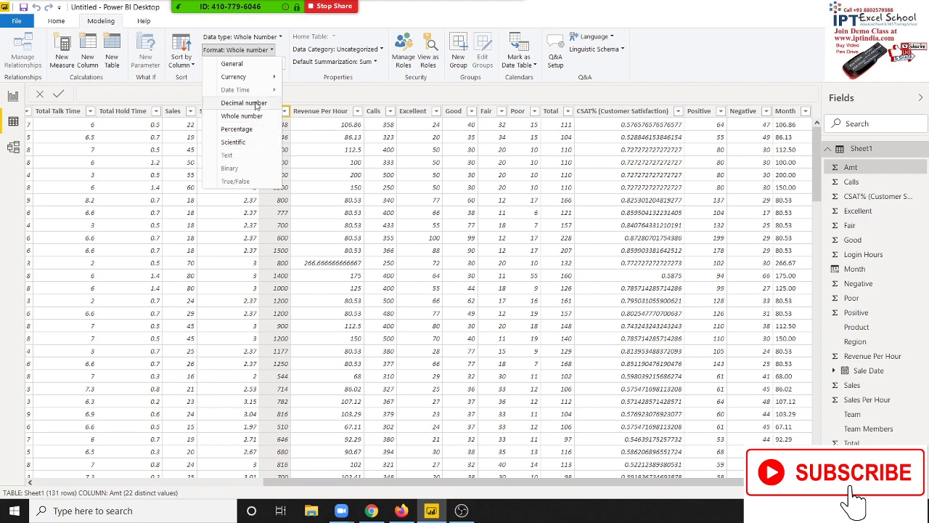
left_click(264, 129)
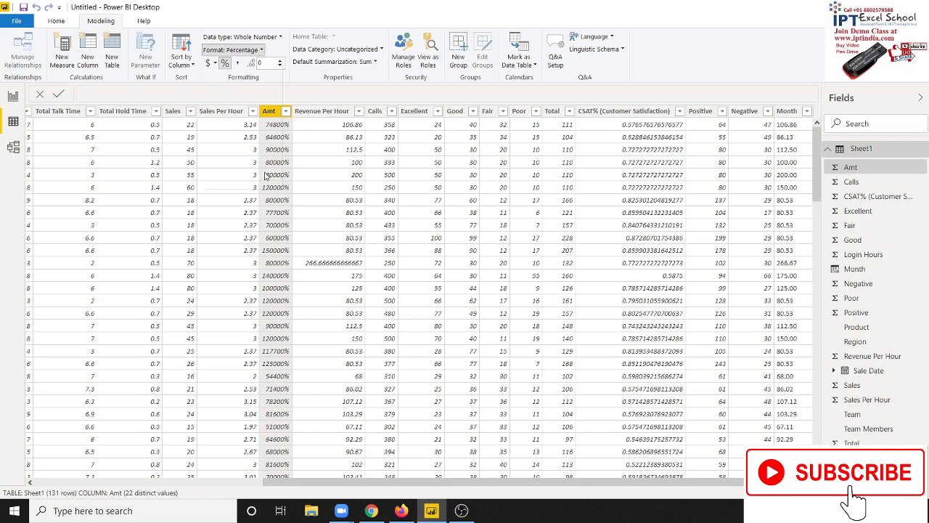
left_click(258, 51)
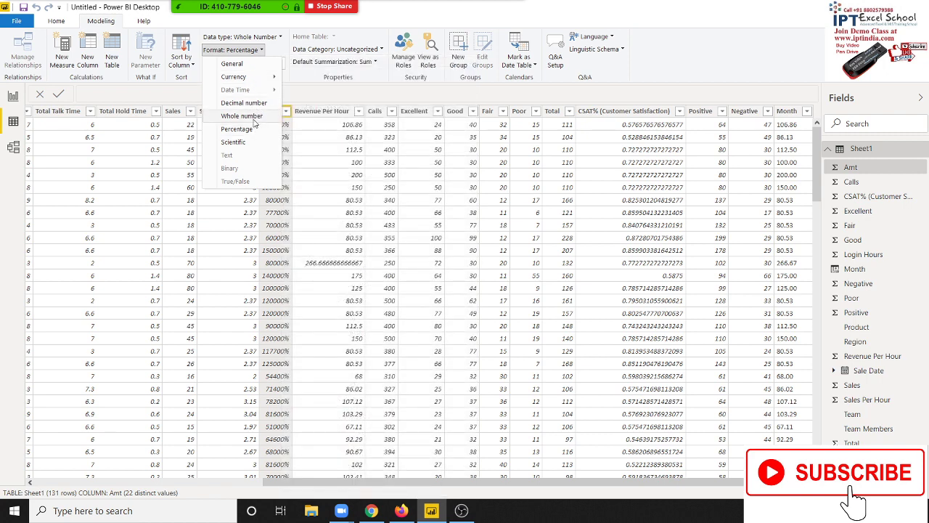
left_click(253, 117)
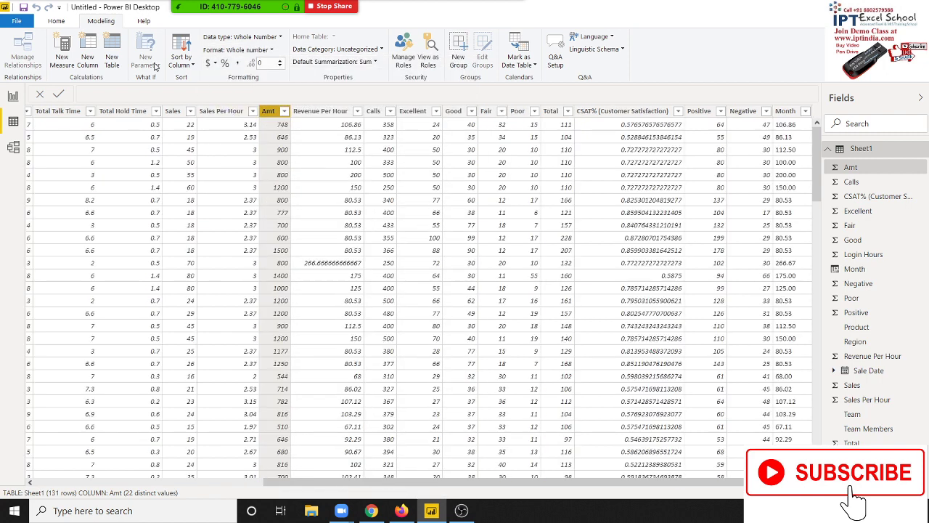
Step: Add a calculated column fxd = FIXED(Sheet1[Amt]), showing Amt as two-decimal text like 748.00
left_click(112, 59)
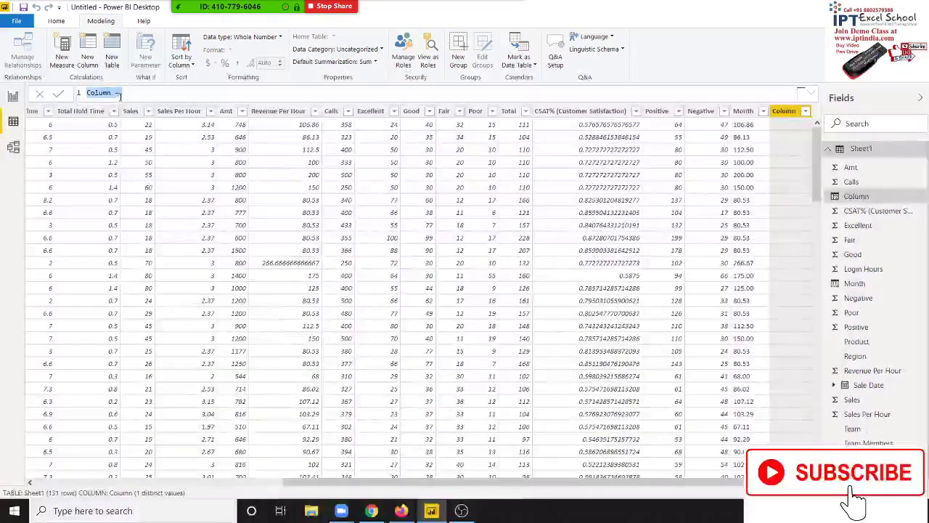
left_click(116, 93)
double_click(99, 93)
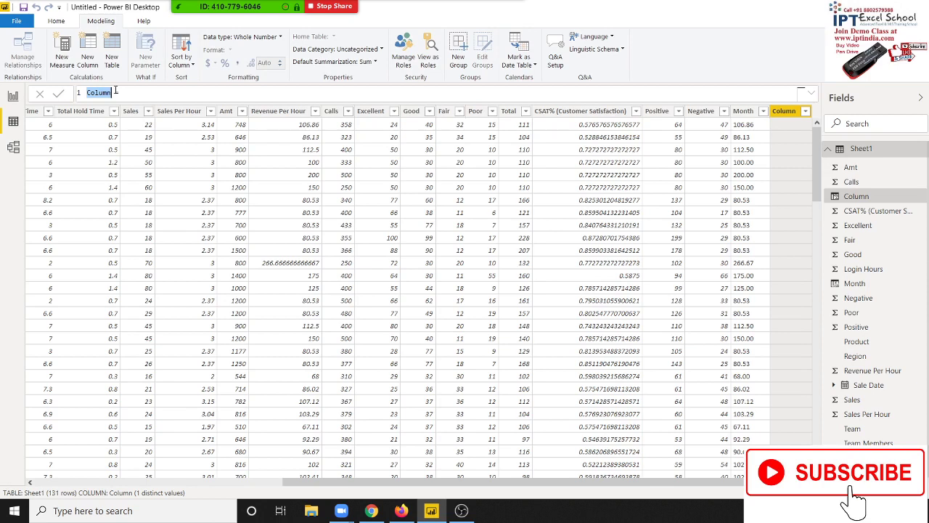
type("fx")
type("d")
key("End")
type("fix")
key("Tab")
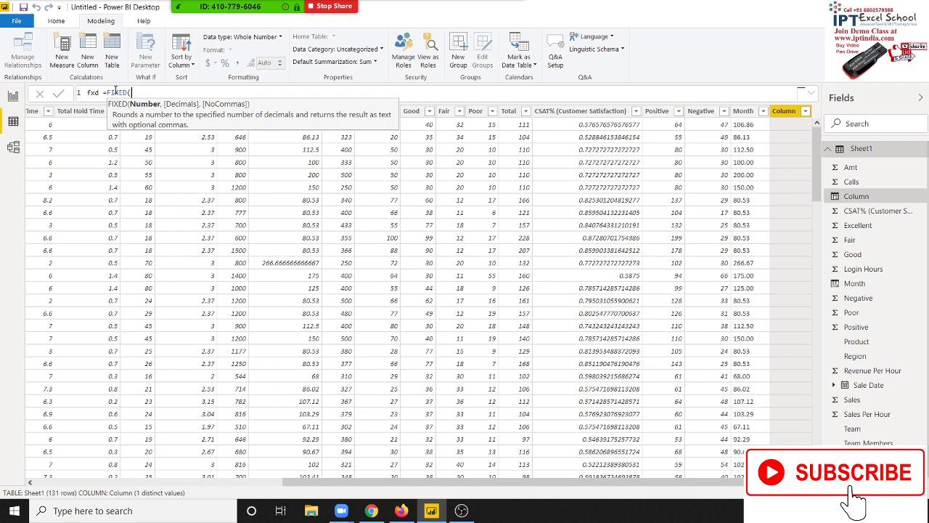
type("a")
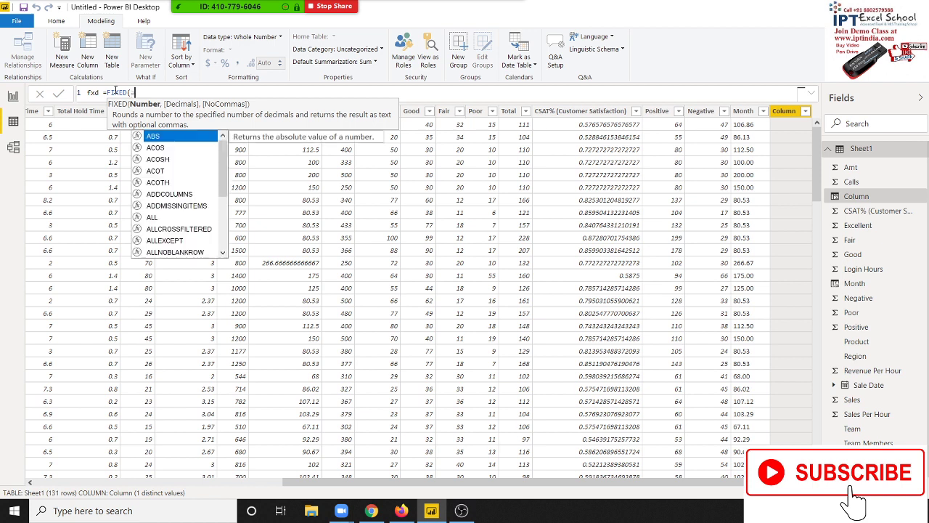
type("m")
key("Tab")
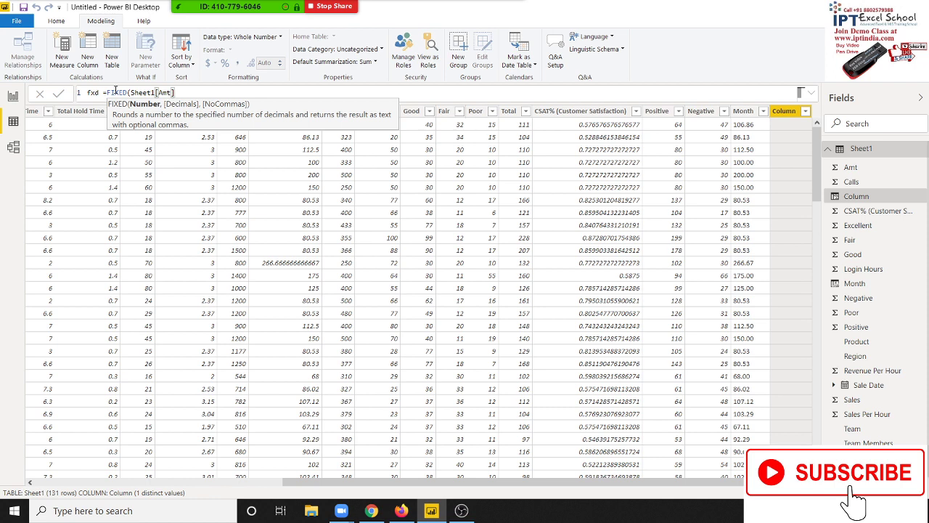
type(")")
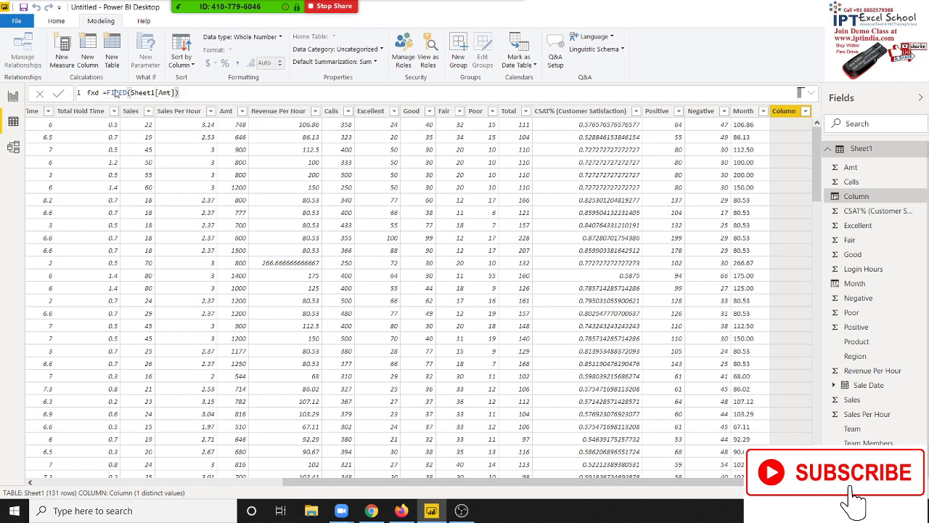
key("Return")
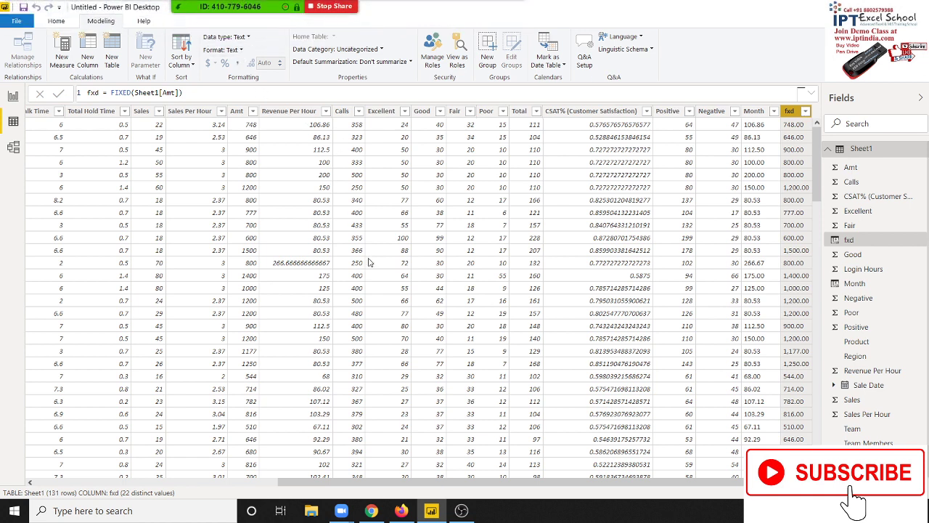
key("alt+Tab")
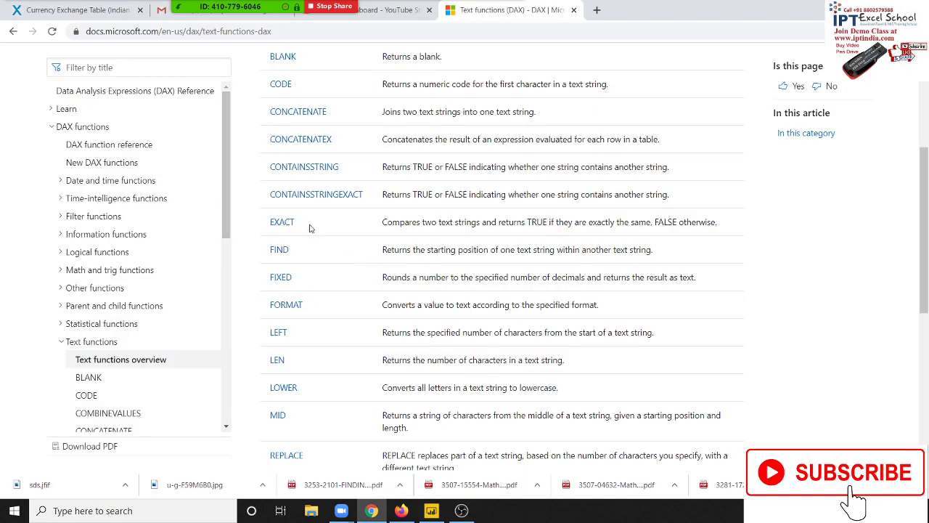
Step: Mark EXACT in the DAX text functions list, scroll down to VALUE and back, then return to Power BI
double_click(310, 228)
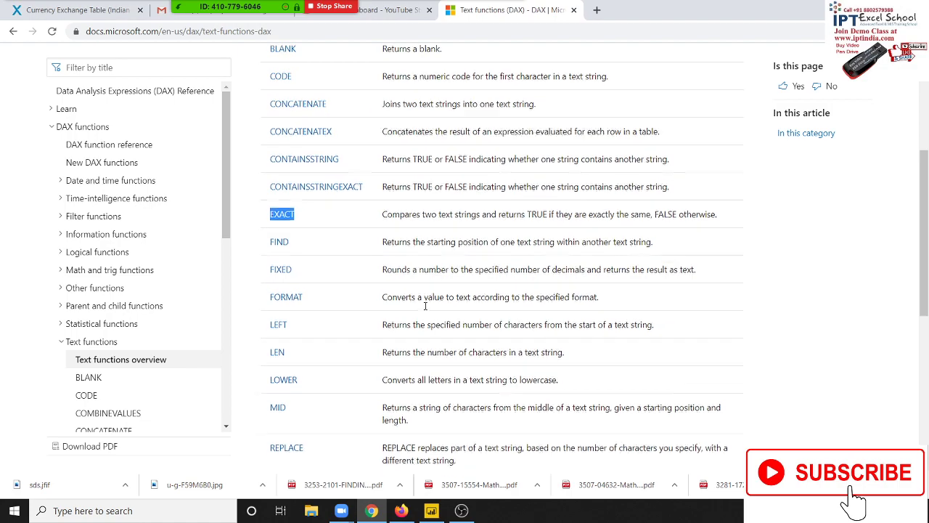
scroll(427, 307, "down", 3)
scroll(427, 309, "down", 3)
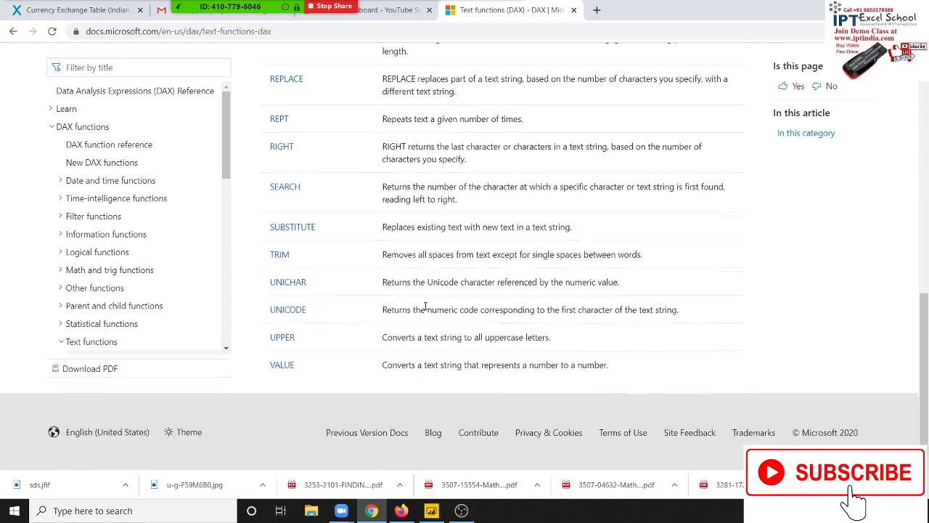
scroll(427, 309, "up", 1)
scroll(427, 310, "up", 1)
scroll(427, 310, "up", 1)
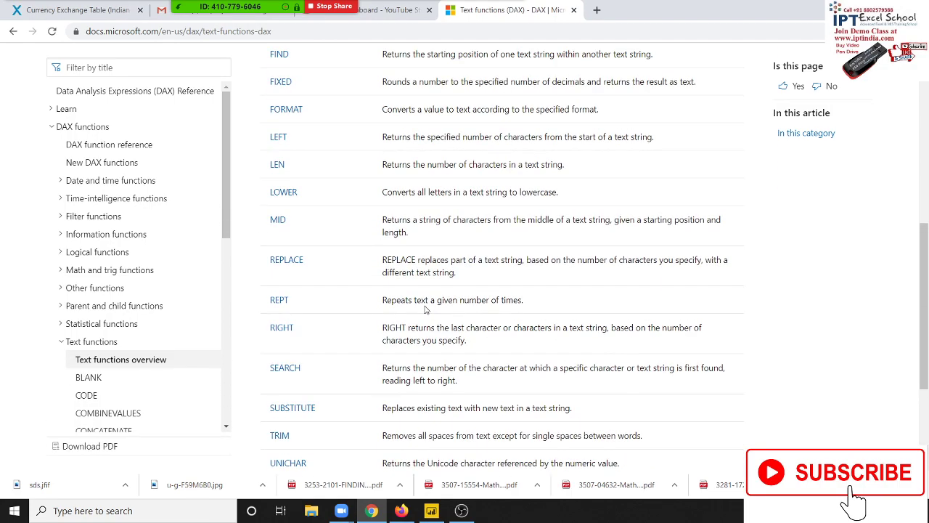
scroll(427, 309, "up", 2)
scroll(427, 309, "up", 2)
scroll(427, 310, "down", 1)
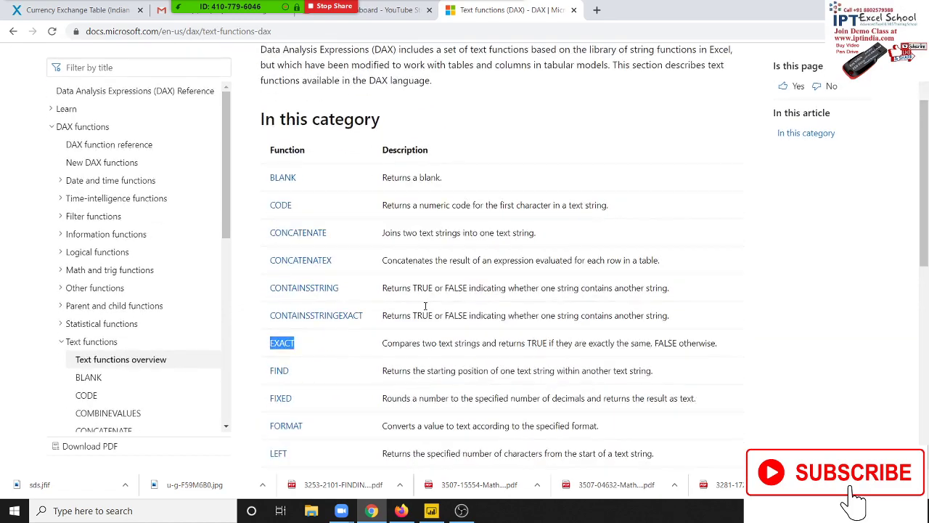
key("alt+Tab")
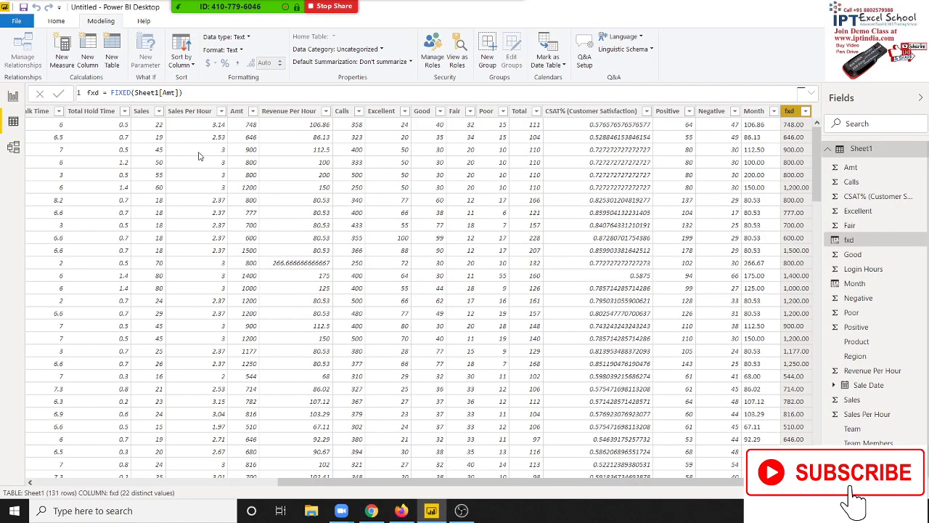
Step: Move the column selection back past Month to the first column, Team, then clear it
key("Left")
key("Left")
key("Left")
key("Left")
key("Left")
key("Left")
key("Left")
key("Left")
key("Left")
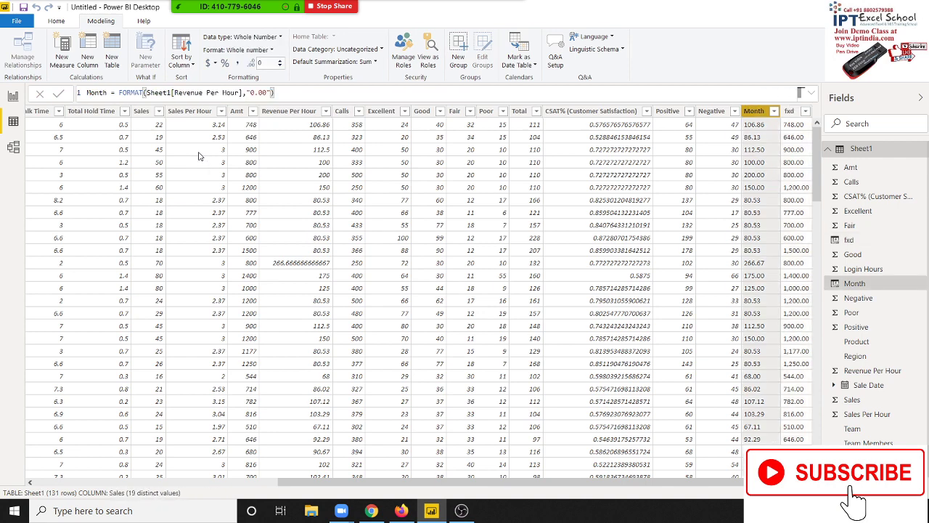
key("Left")
key("Left")
key("Left")
key("Left")
key("Left")
key("Left")
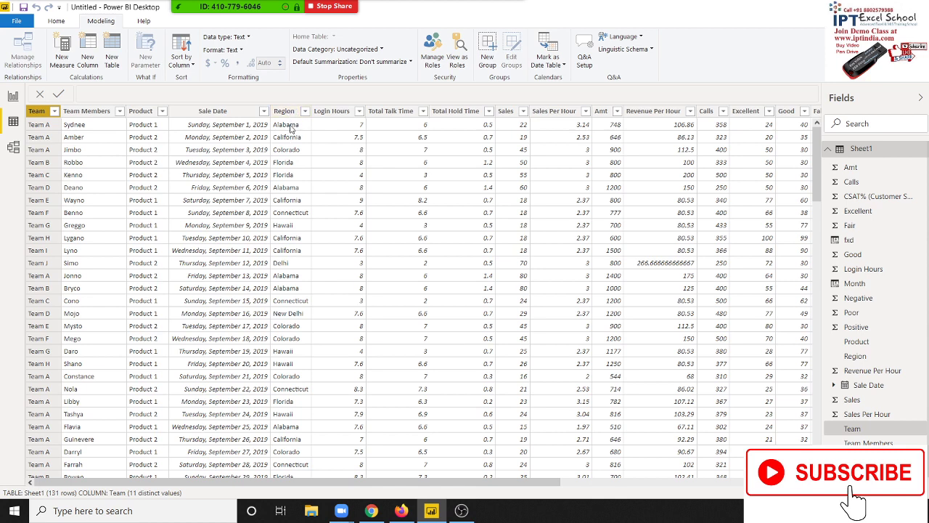
left_click(49, 151)
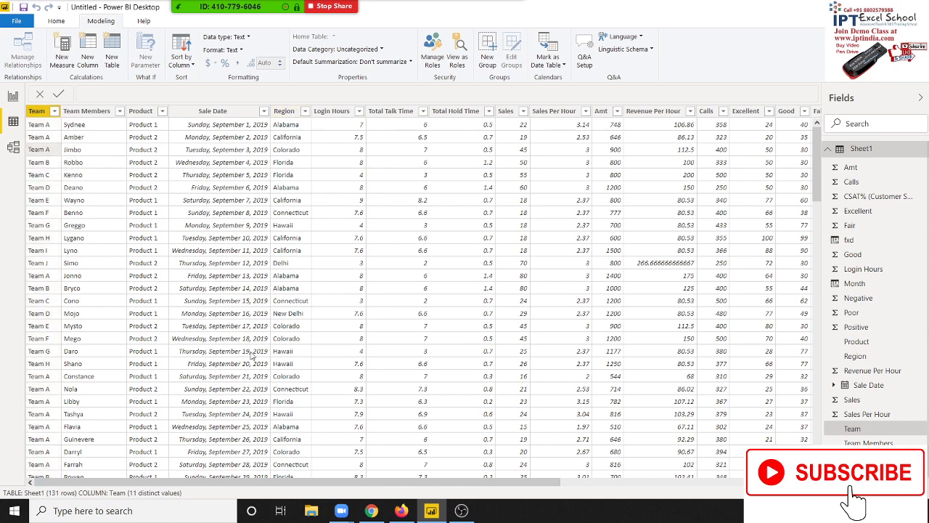
Step: Launch Excel from Windows search with 'exce' and select the Product column
key("super")
type("ex")
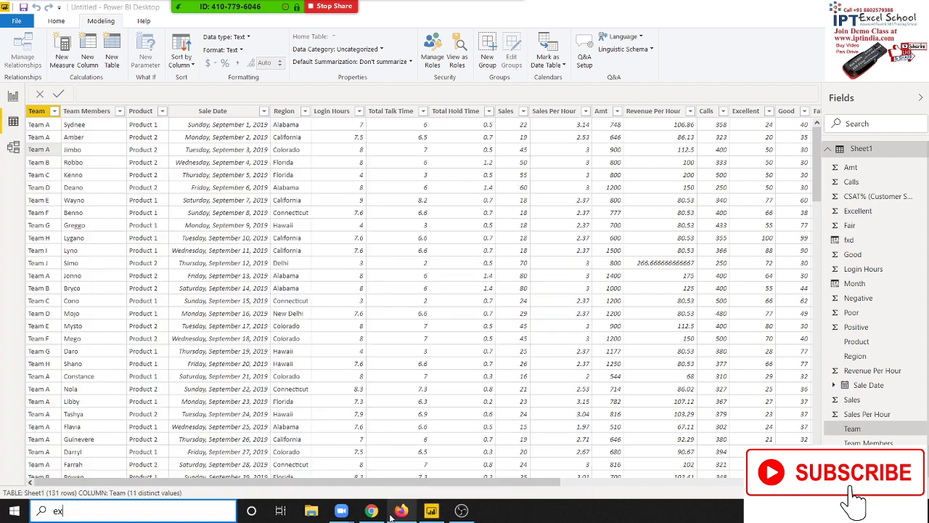
type("ce")
left_click(367, 192)
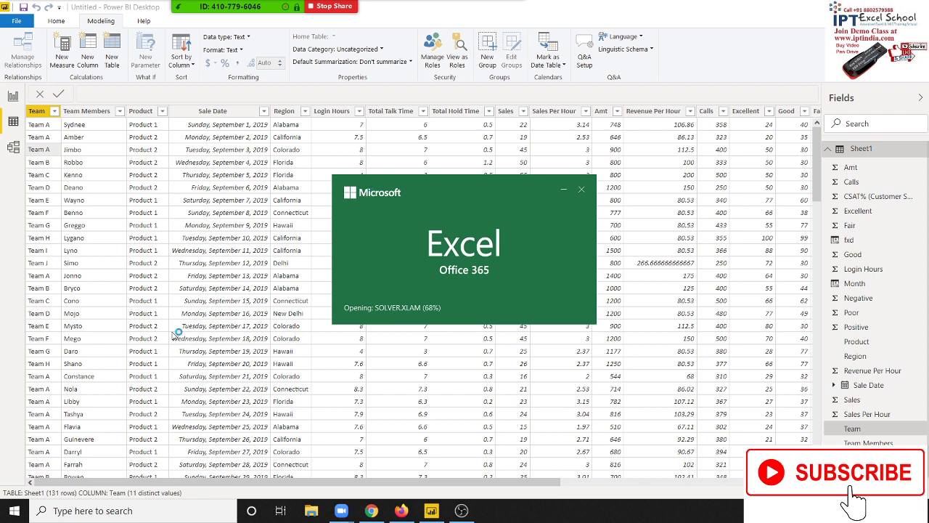
left_click(168, 289)
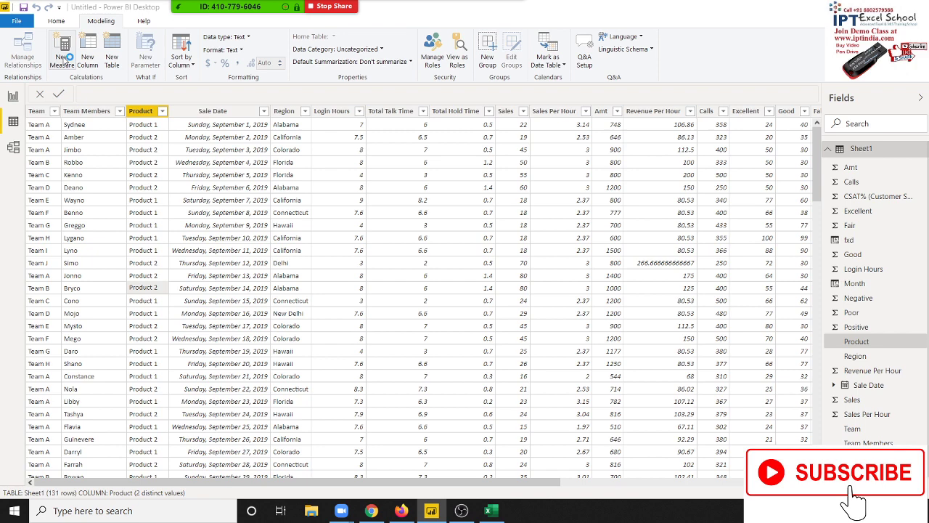
left_click(64, 58)
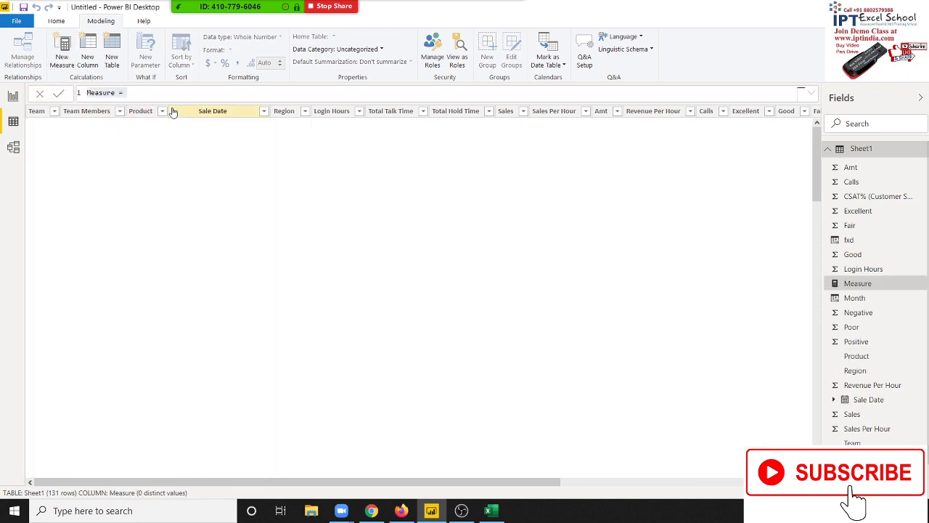
double_click(108, 92)
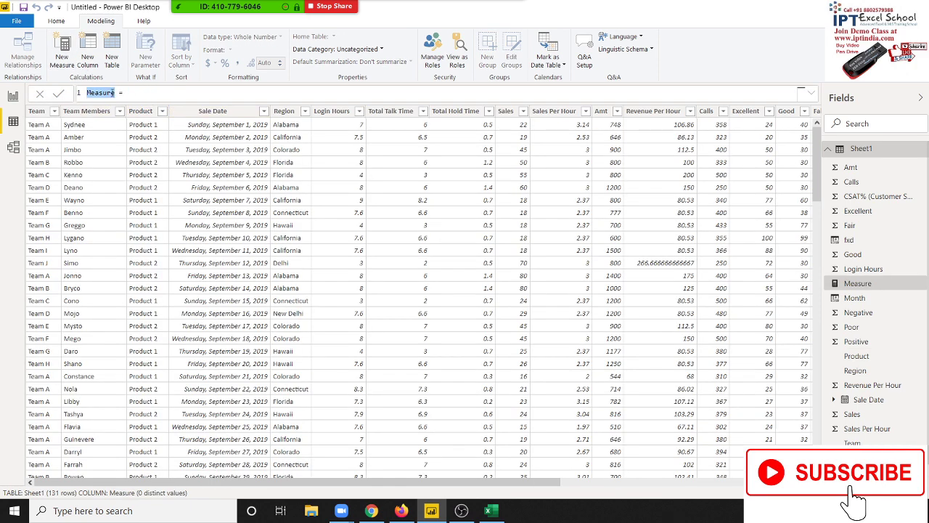
type("CH = ")
type("te")
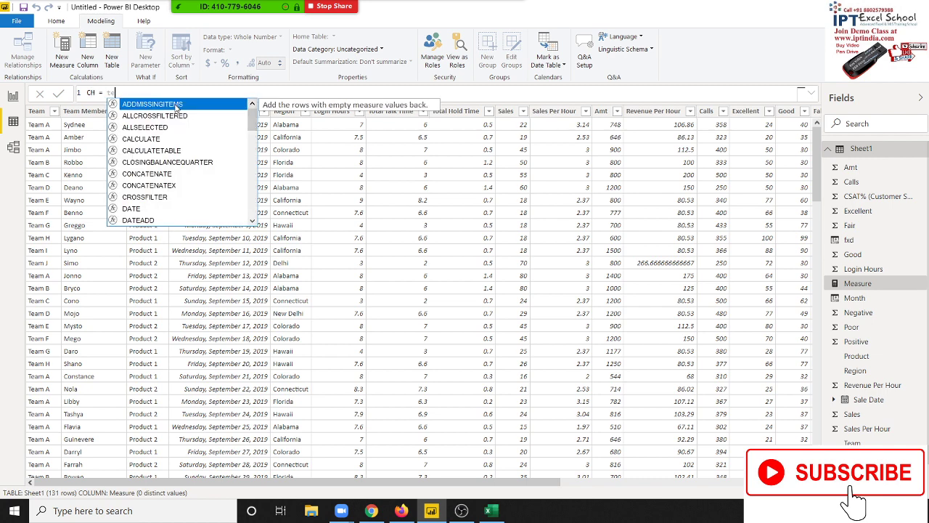
type("a")
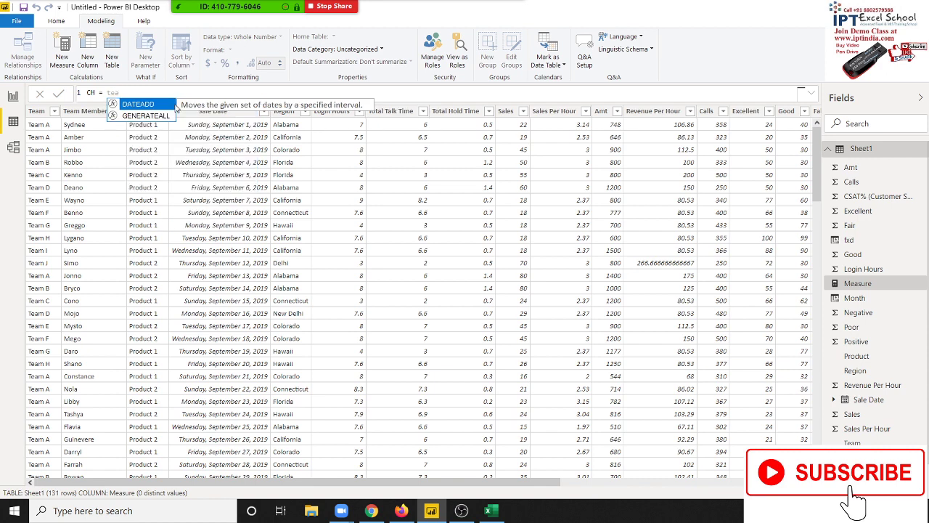
type("m")
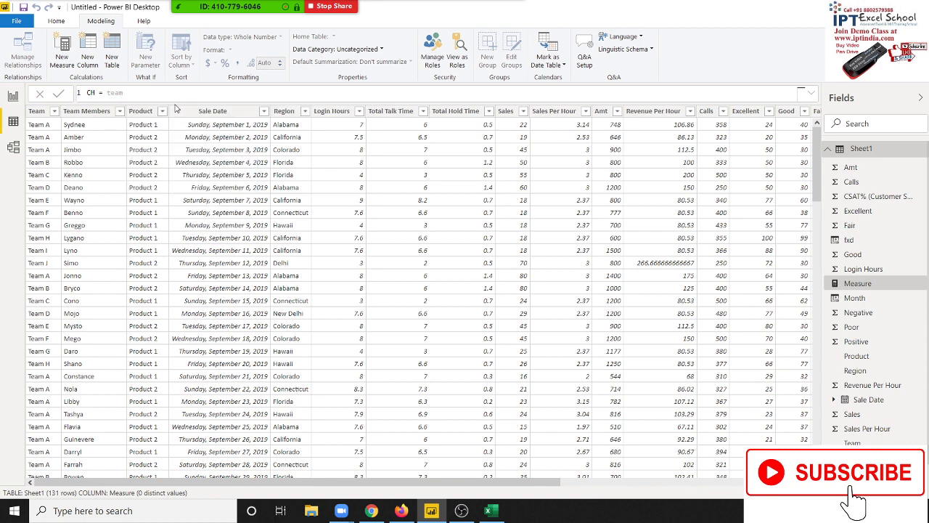
key("BackSpace")
key("BackSpace")
key("BackSpace")
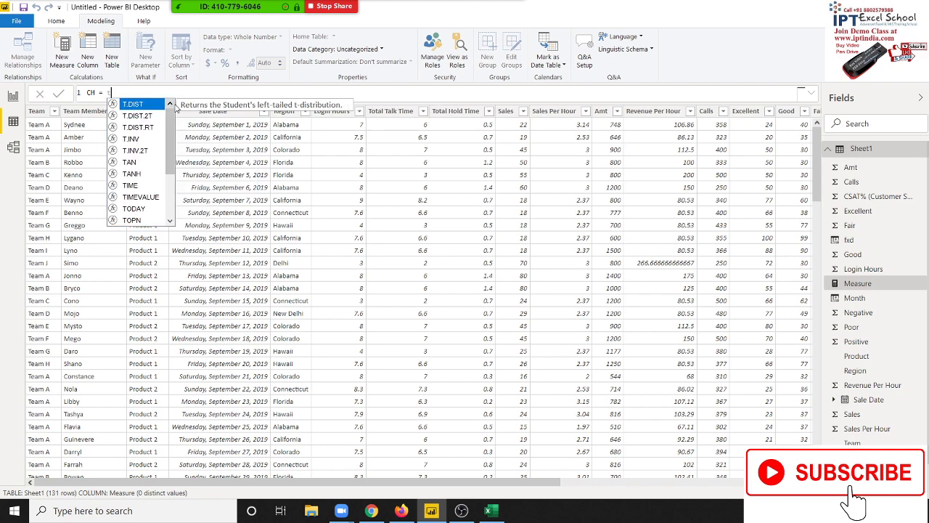
key("BackSpace")
type("t")
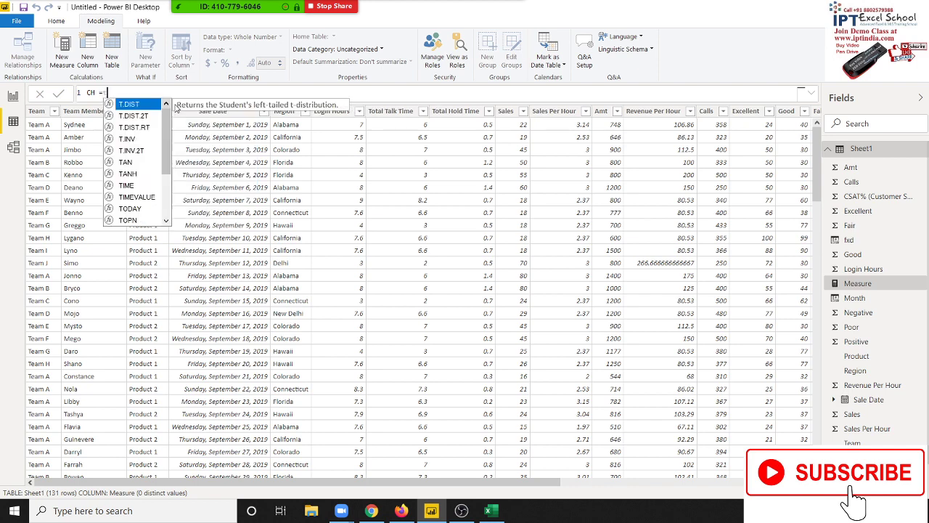
type("ea")
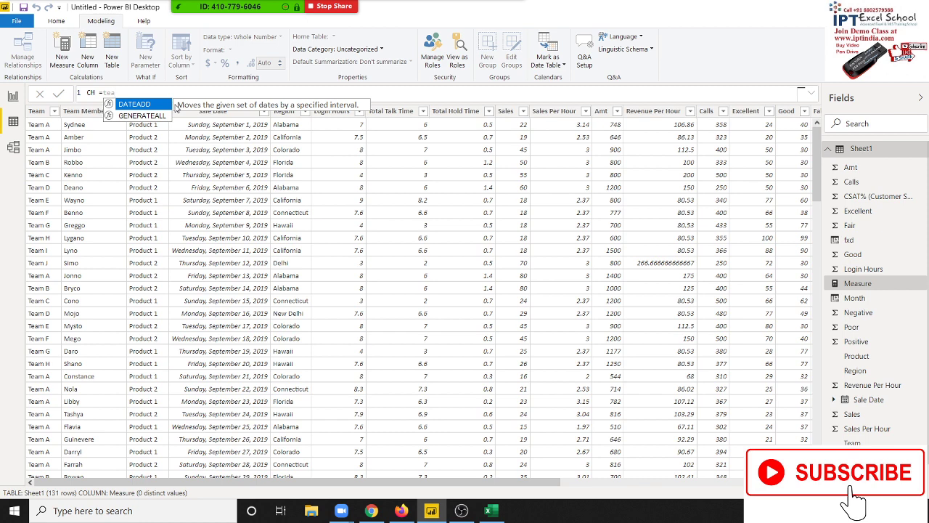
key("BackSpace")
key("BackSpace")
key("BackSpace")
type("T")
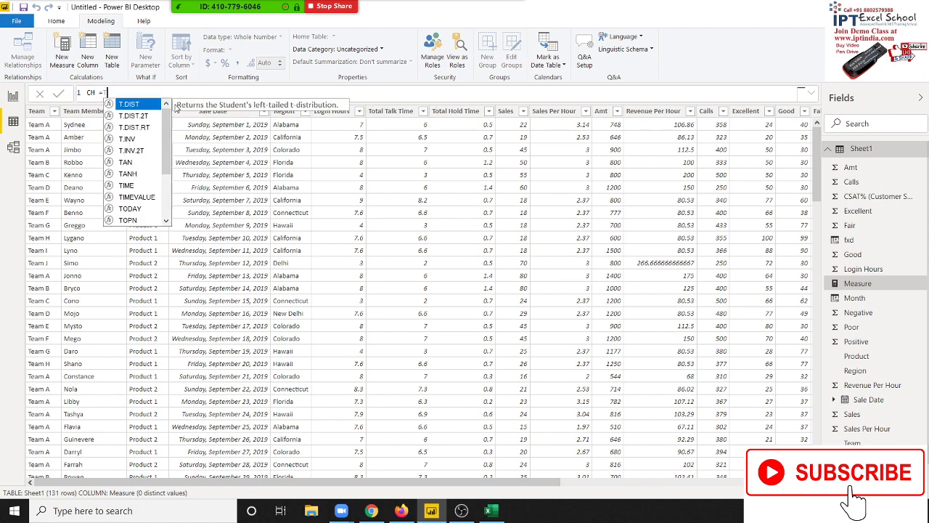
type("ea")
key("BackSpace")
key("BackSpace")
key("BackSpace")
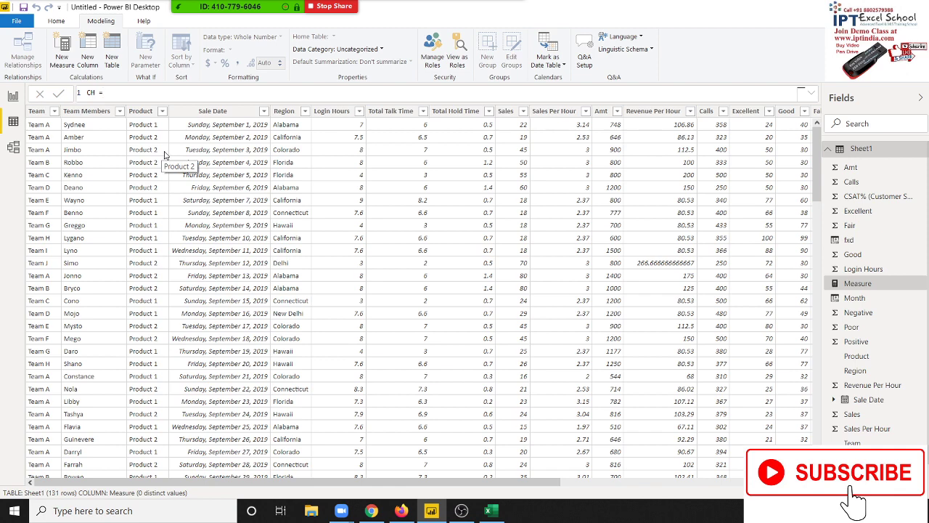
type("Sh")
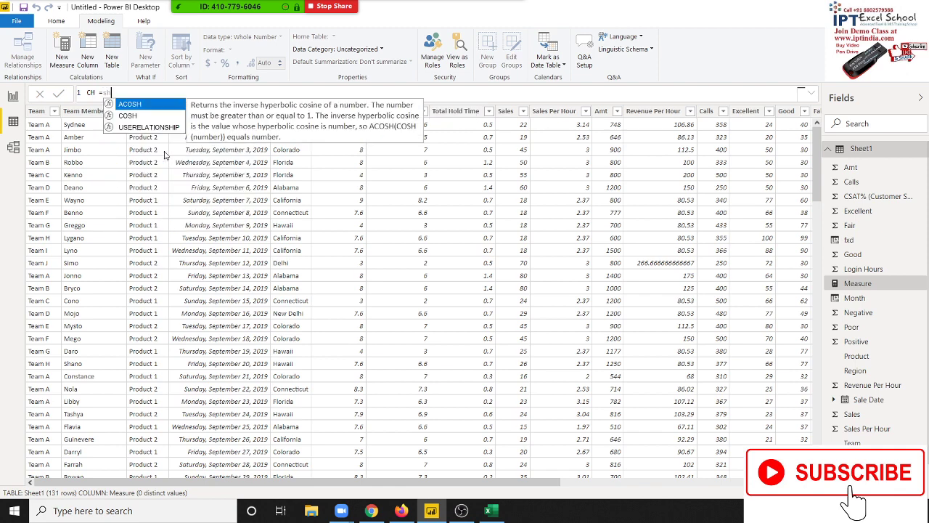
type("ee")
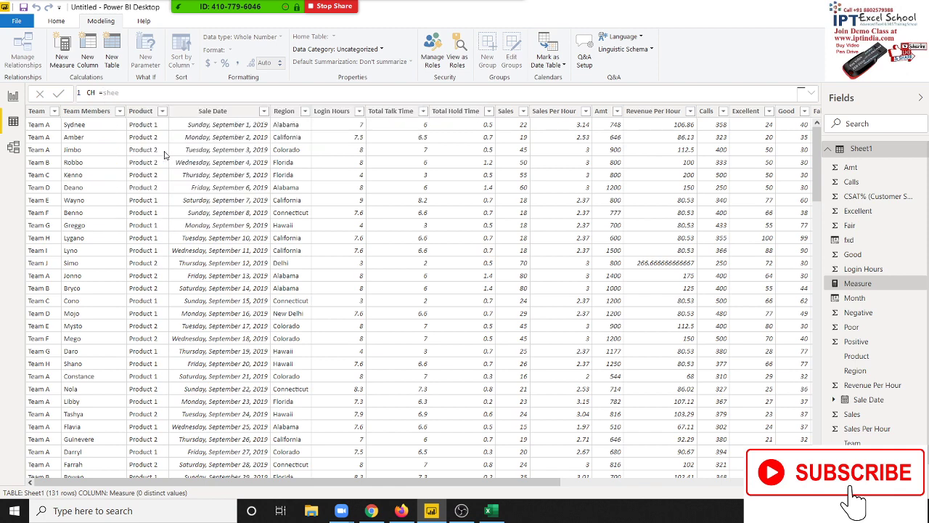
key("BackSpace")
key("BackSpace")
key("BackSpace")
key("BackSpace")
key("BackSpace")
key("BackSpace")
key("BackSpace")
key("BackSpace")
key("Escape")
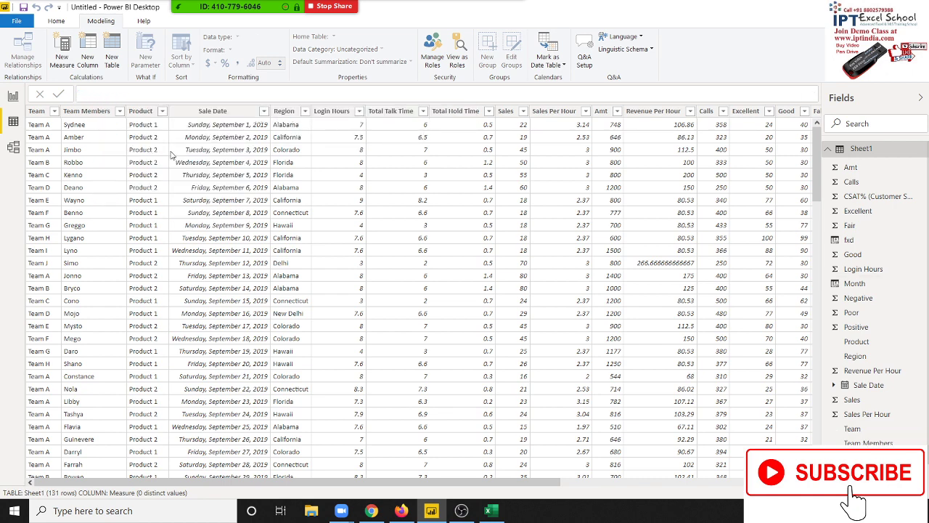
Step: Add a new calculated column to Sheet1 and name it Check
left_click(389, 317)
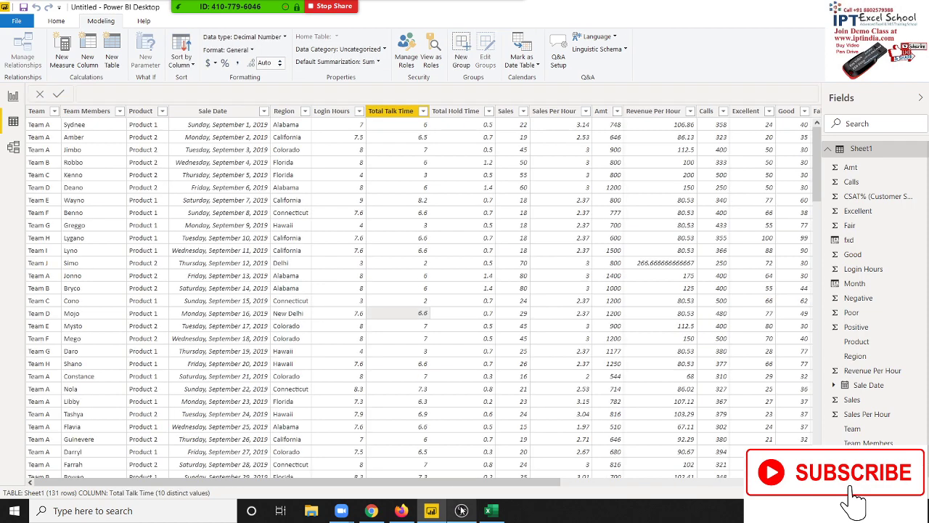
mouse_move(510, 482)
left_mouse_down()
mouse_move(651, 520)
mouse_move(514, 483)
left_mouse_up()
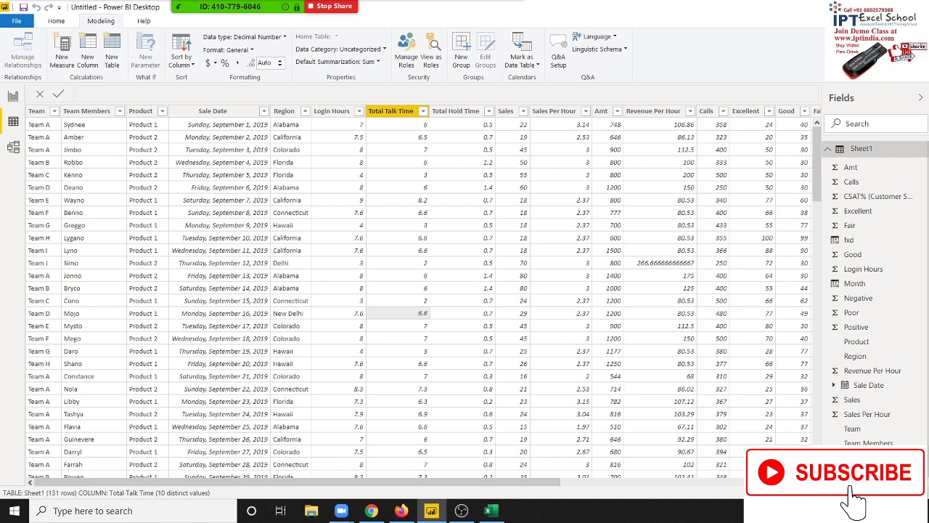
left_click_drag(297, 483, 542, 483)
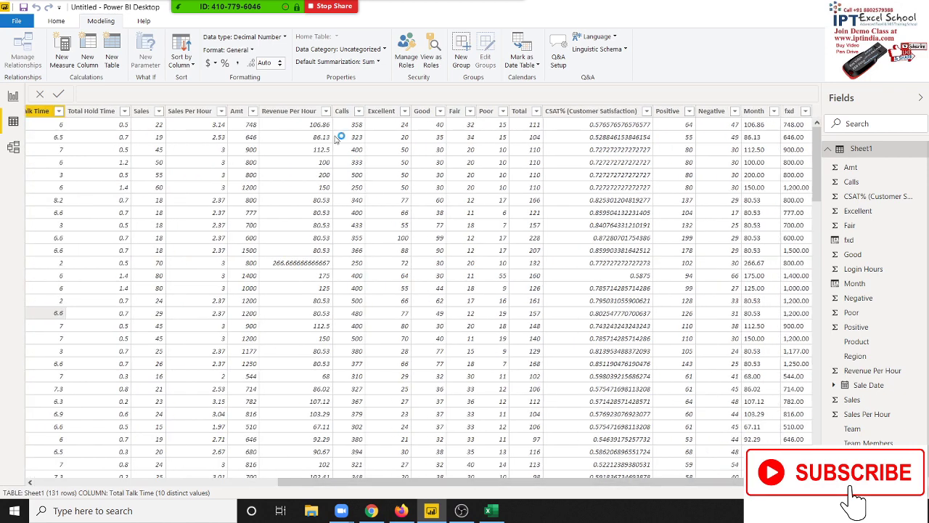
left_click(91, 56)
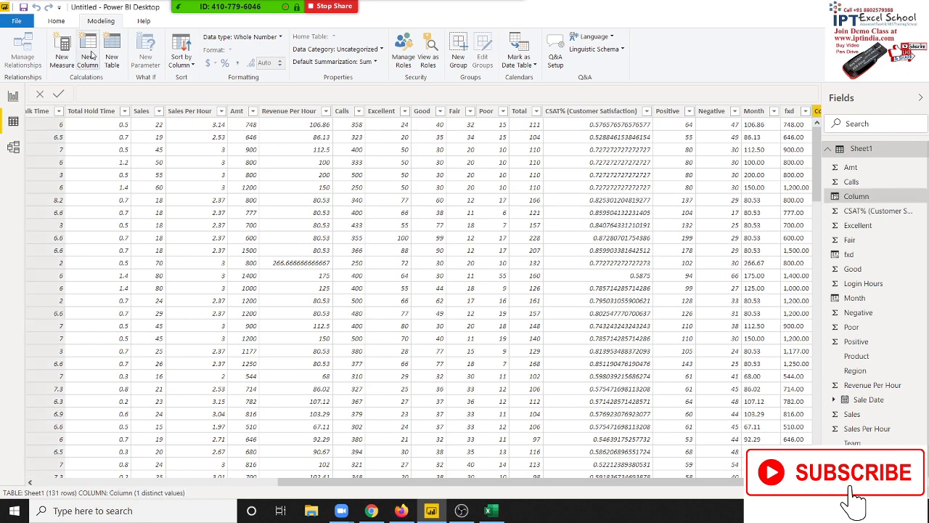
double_click(105, 93)
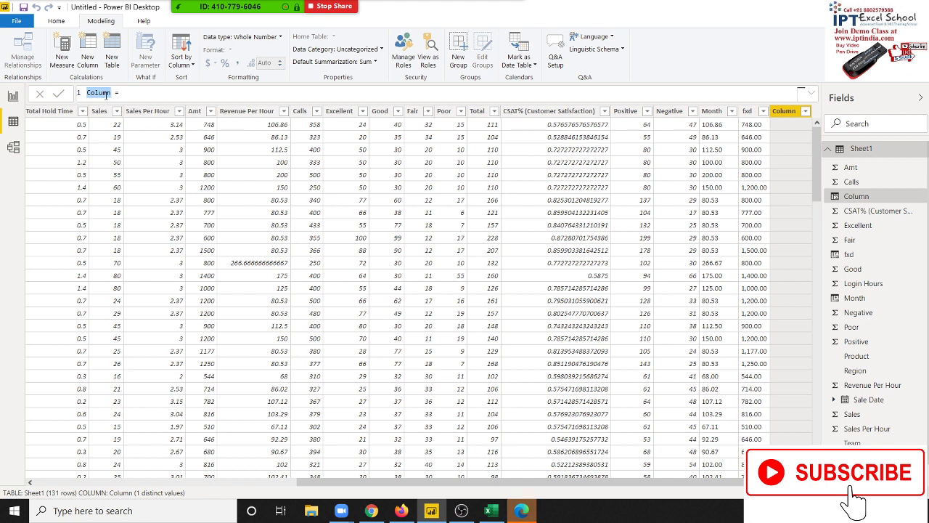
type("Check")
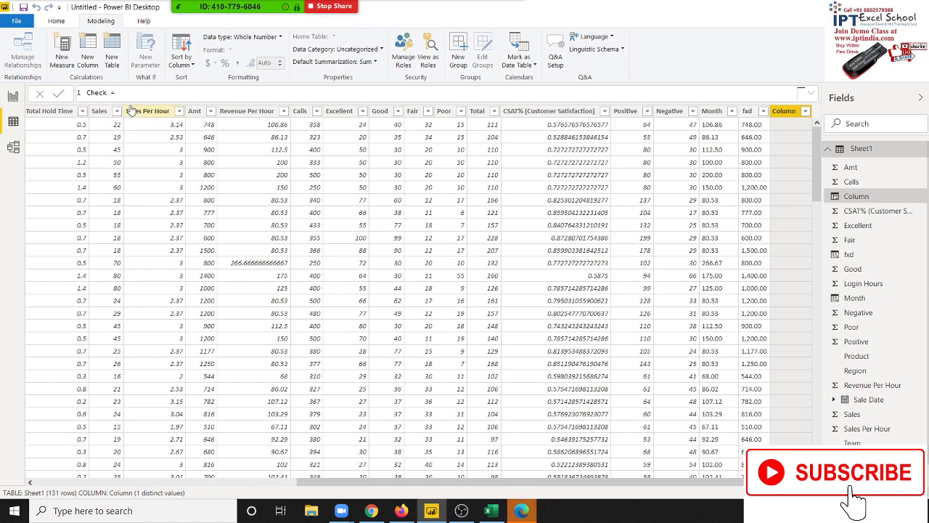
Step: Give Check the formula Sheet1[Team]="Team A" using the Team column suggestion
type("t")
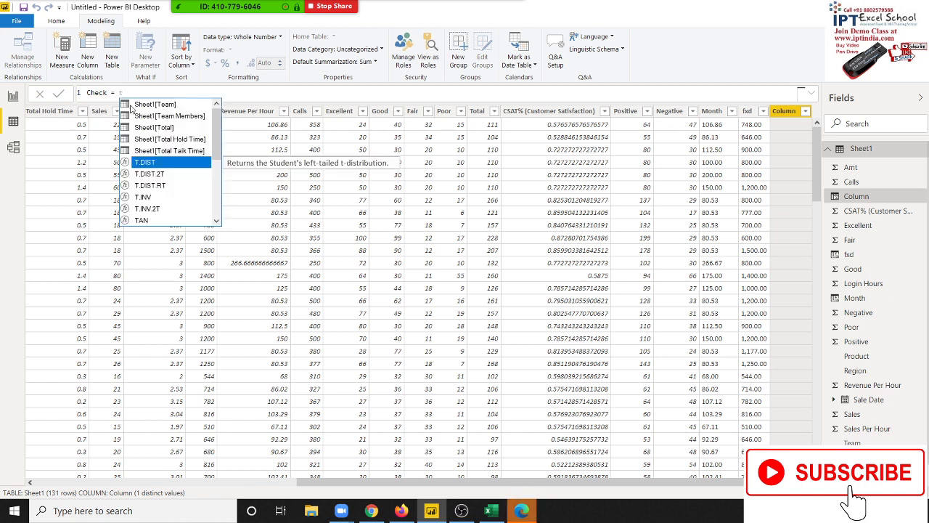
key("Up")
key("Up")
key("Up")
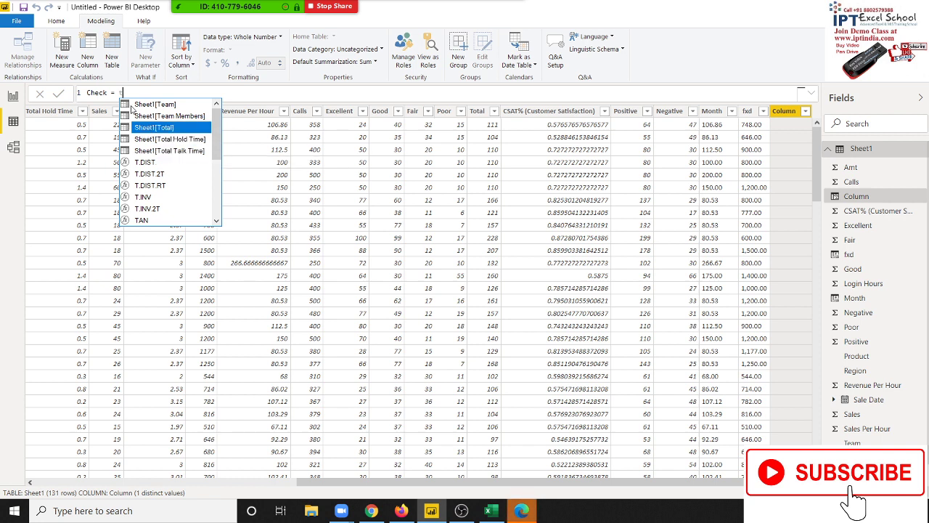
key("Up")
key("Up")
key("Tab")
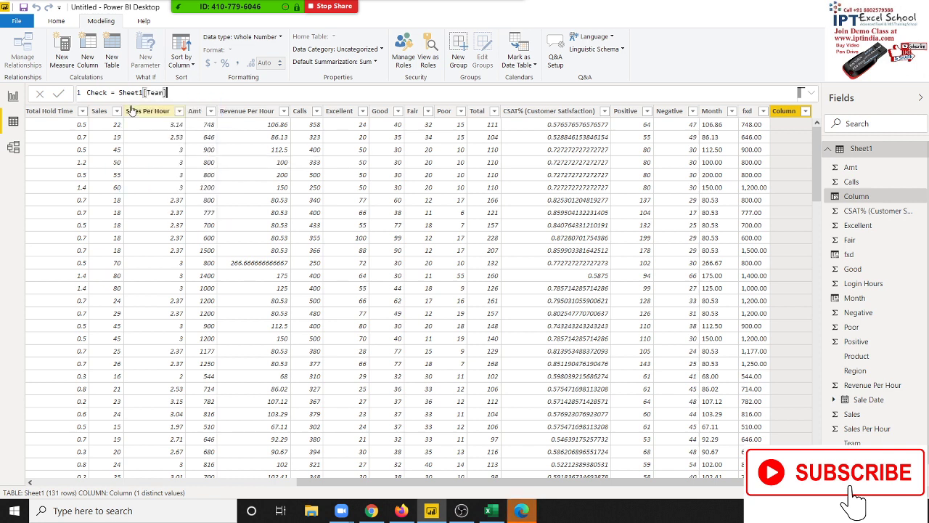
type("+")
type("ea")
type("m")
type("A")
key("Return")
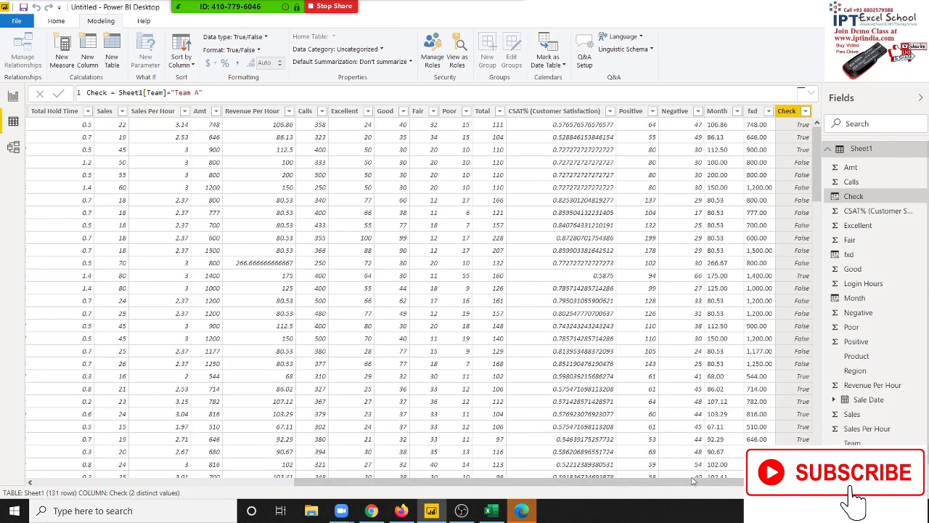
Step: Reopen the Check formula and start changing the comparison text to "Team a"
left_click(571, 465)
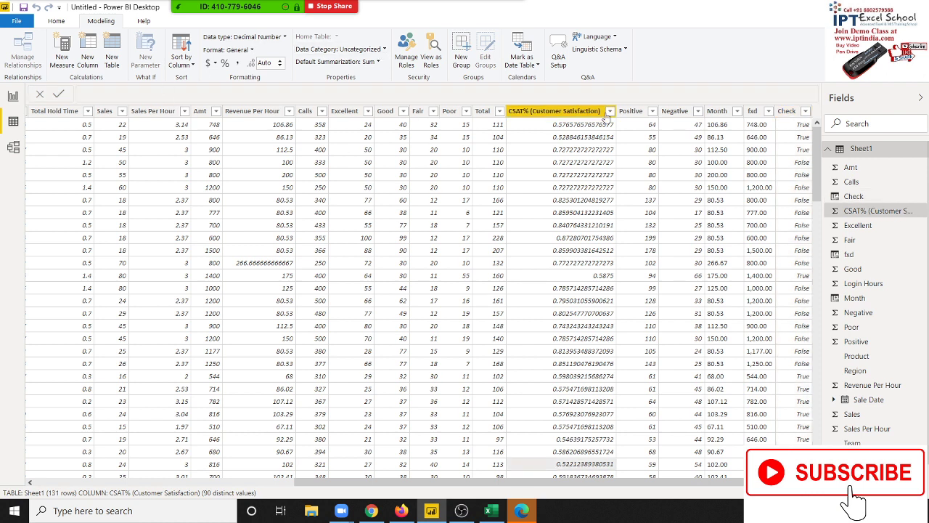
left_click(798, 131)
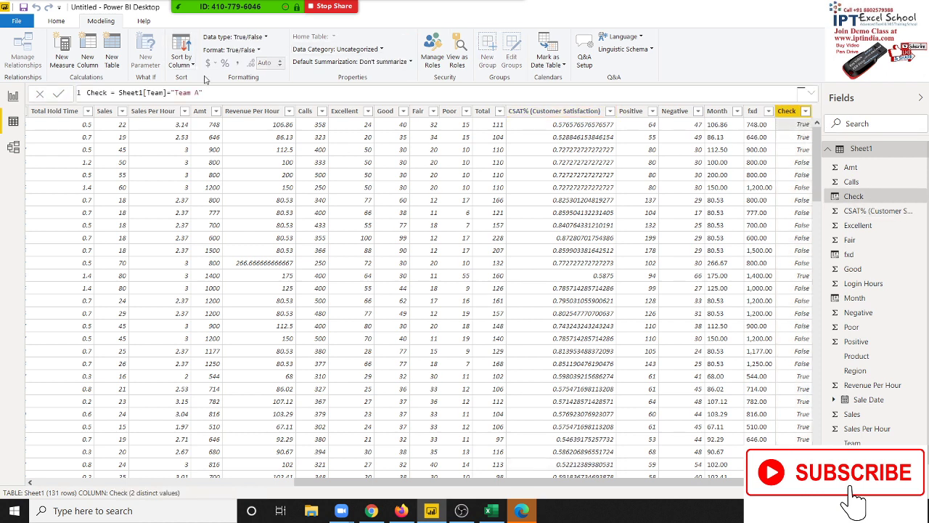
type("a")
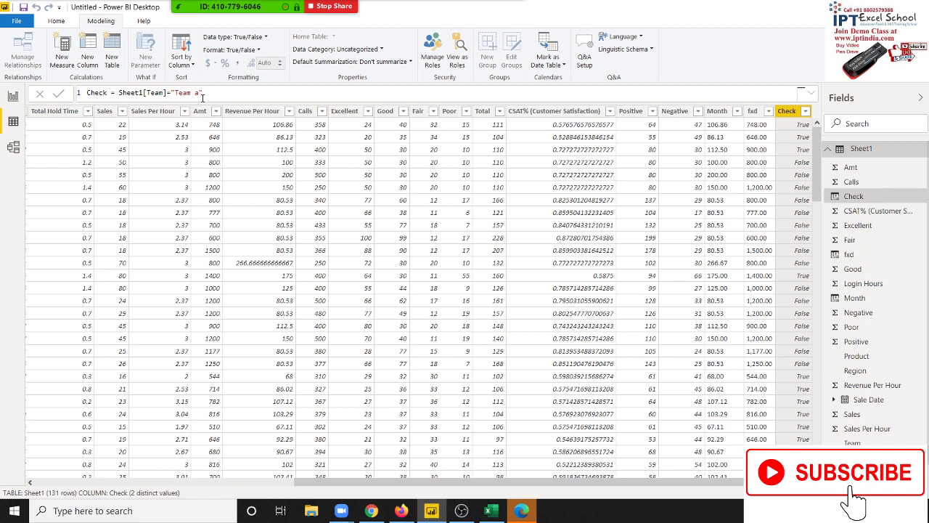
left_click(118, 93)
Step: Rewrite Check as EXACT(Sheet1[Team],"Team a") for a case-sensitive comparison
type("ex")
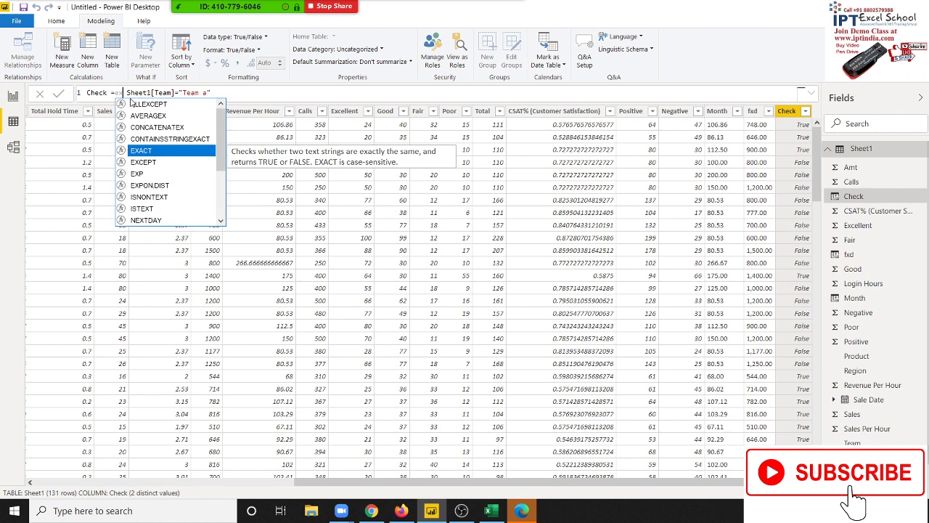
key("Tab")
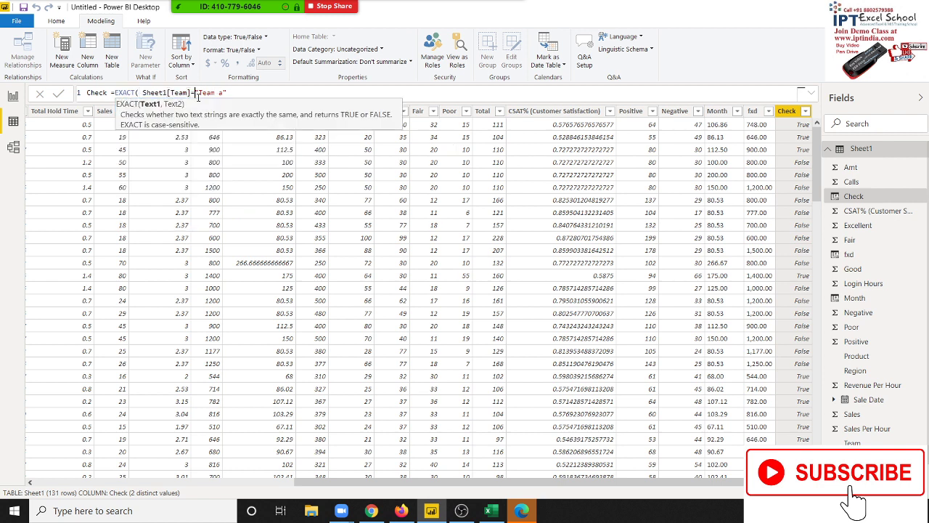
key("BackSpace")
type(",")
type(")")
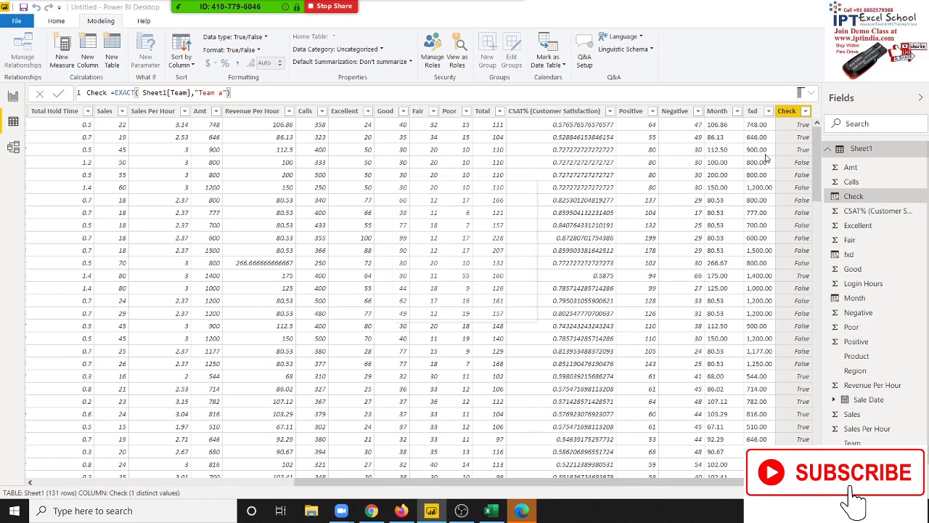
key("Return")
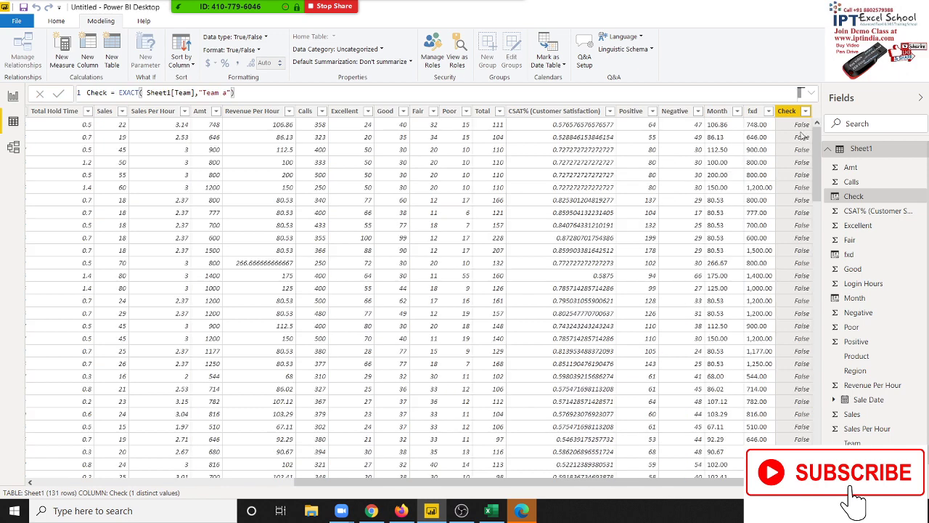
Step: Change the EXACT comparison text to "Team A"
double_click(223, 93)
type("A")
key("Return")
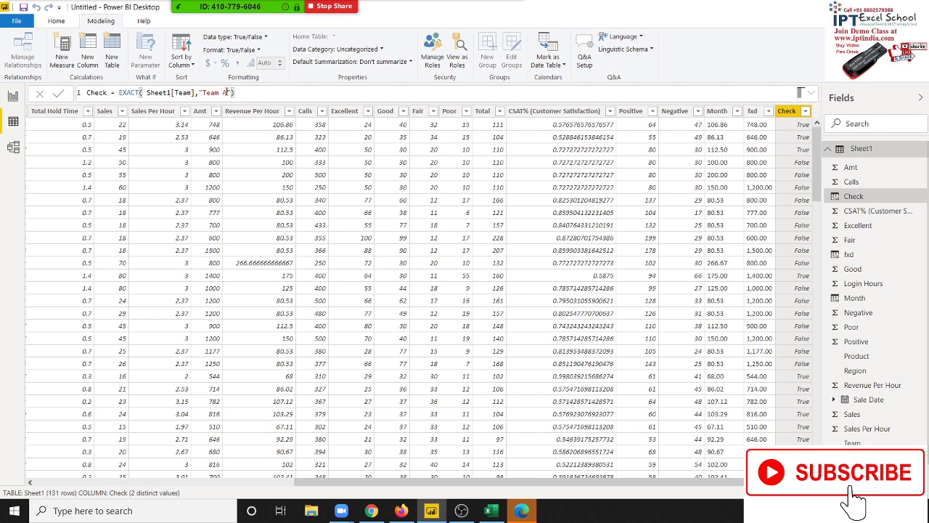
left_click(371, 510)
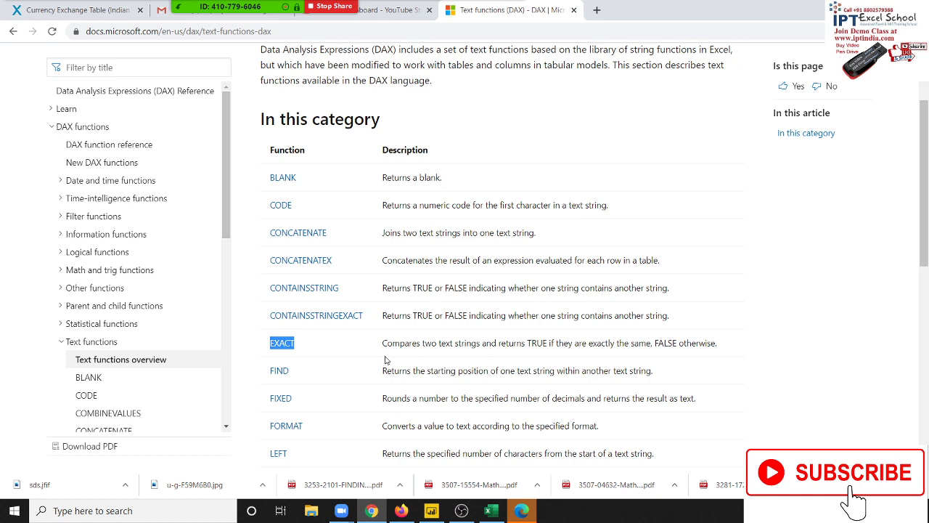
Step: Open CONTAINSSTRINGEXACT's reference in a new tab, read its syntax and example, then return to Power BI
right_click(321, 316)
left_click(341, 322)
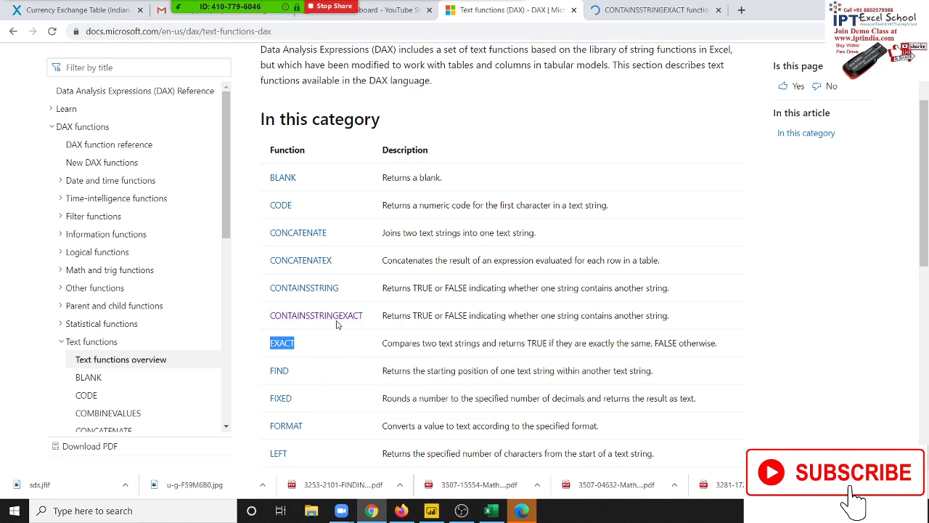
key("ctrl+Tab")
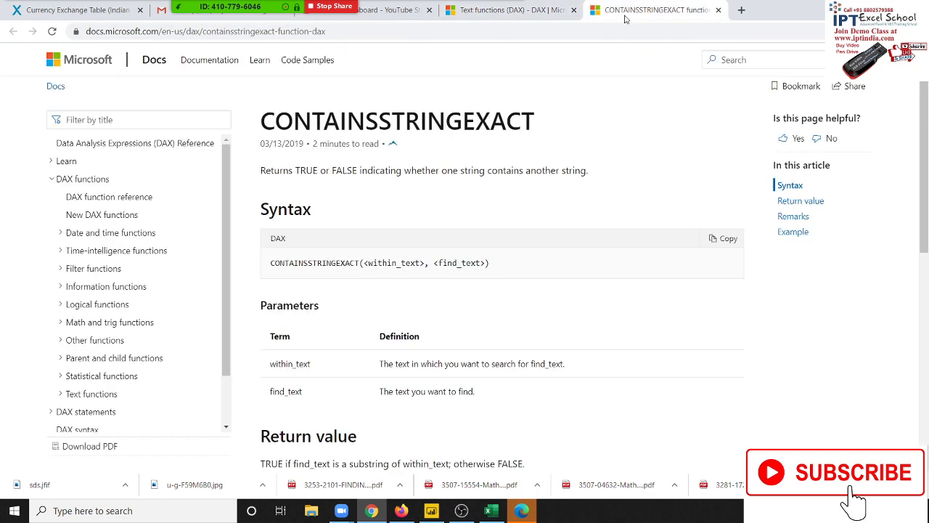
scroll(334, 283, "down", 1)
scroll(335, 283, "down", 4)
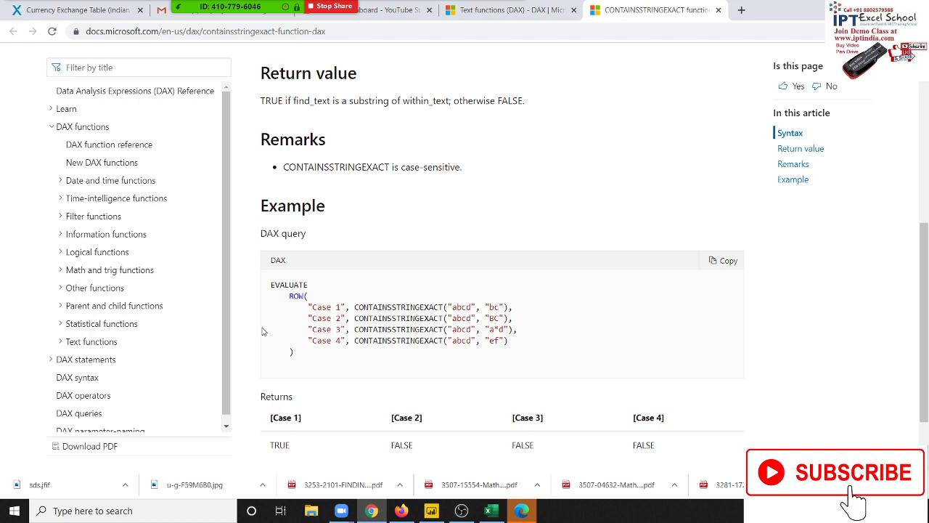
scroll(263, 332, "down", 2)
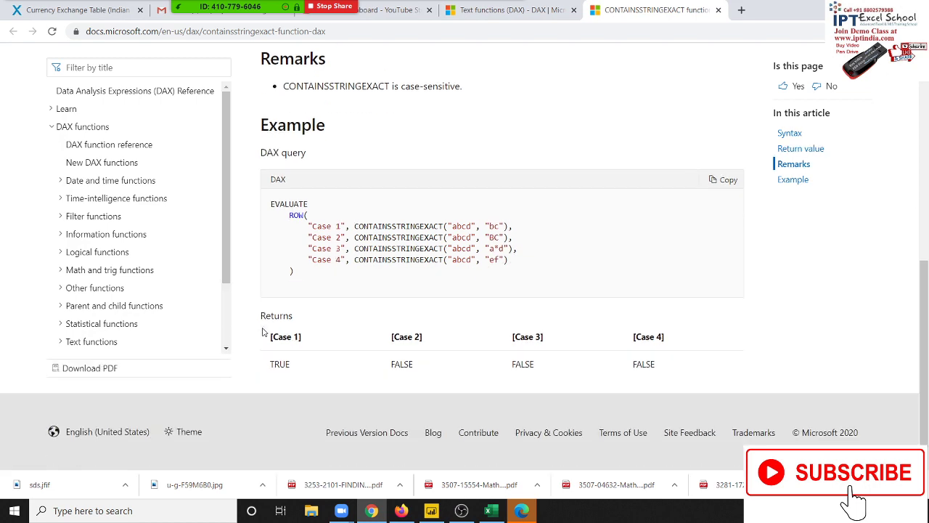
scroll(262, 331, "up", 3)
scroll(263, 332, "up", 1)
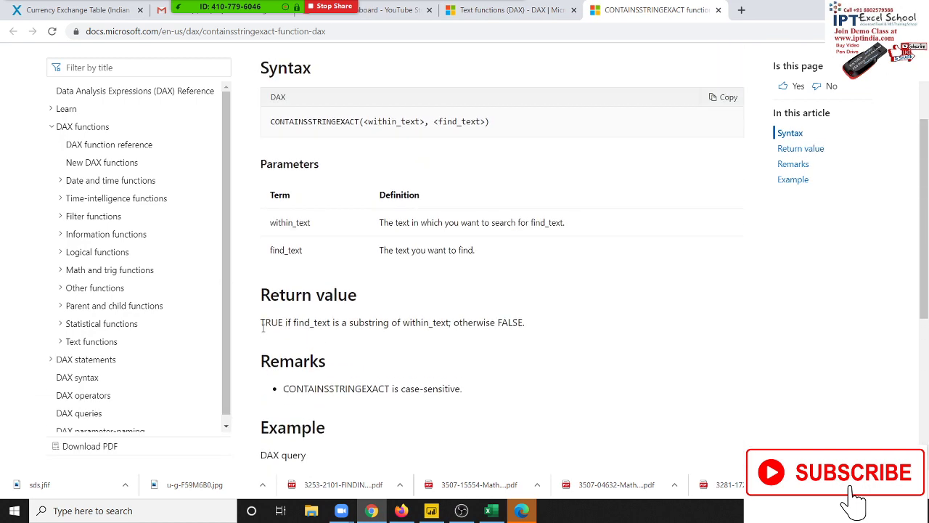
scroll(263, 332, "down", 1)
scroll(263, 332, "down", 2)
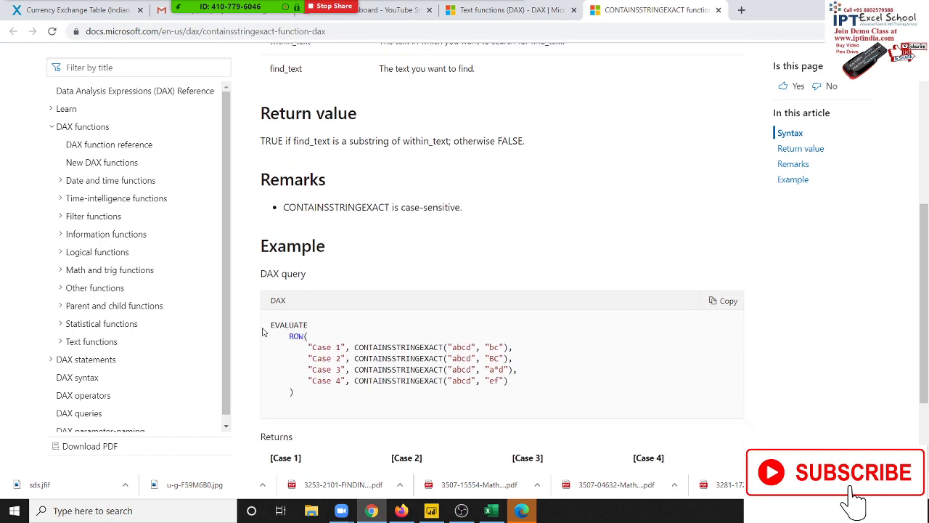
scroll(264, 332, "up", 2)
key("alt+Tab")
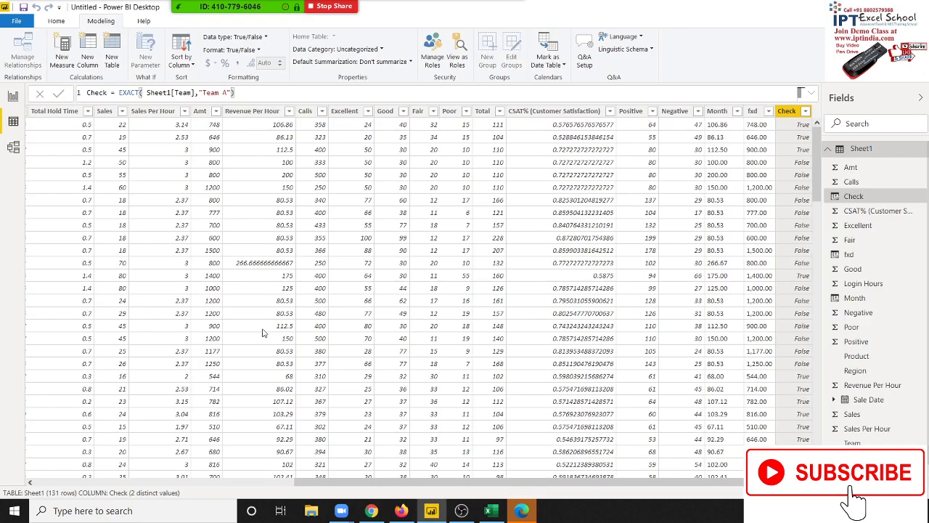
Step: Create calculated column Chk = CONTAINSSTRINGEXACT(Sheet1[Team],"a"), returning True on every row
left_click(87, 64)
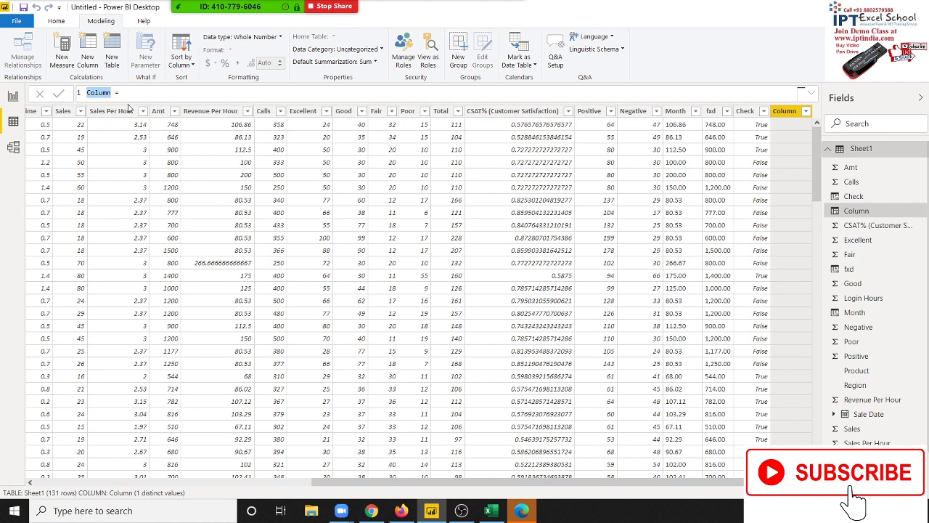
type("Ch")
type("k")
key("End")
type("c")
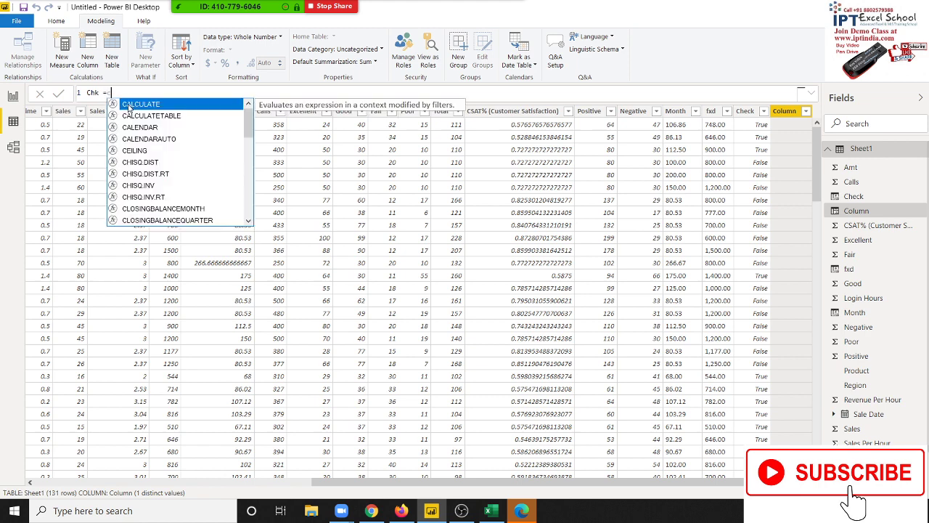
type("on")
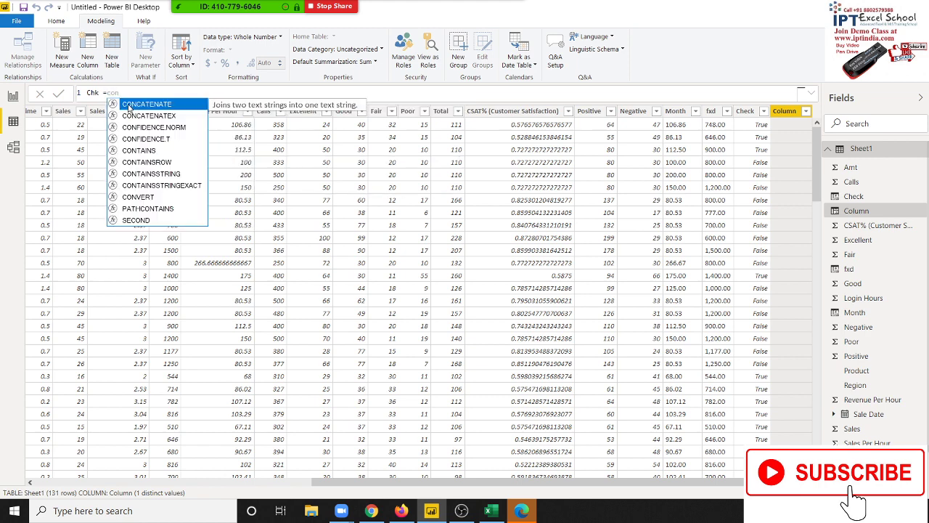
key("Down")
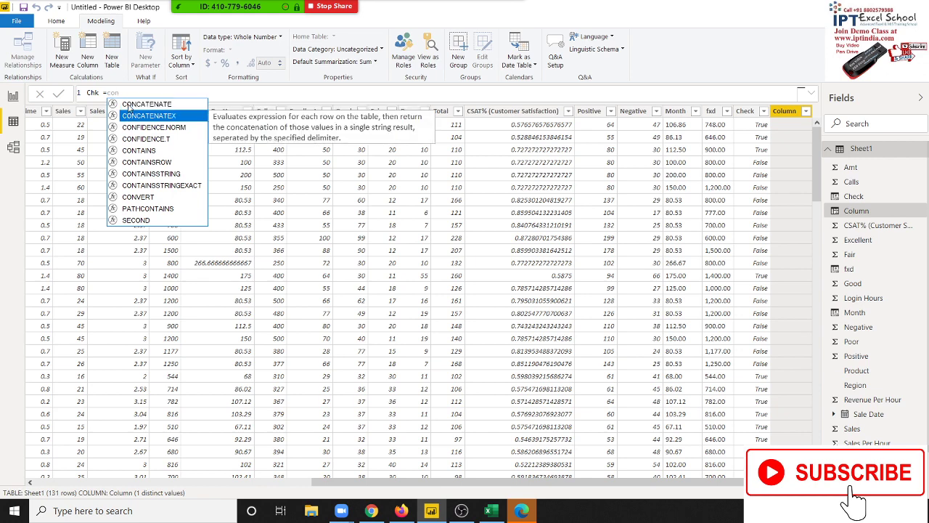
key("Down")
key("Down")
key("Down")
key("Down")
key("Down")
key("Down")
key("Tab")
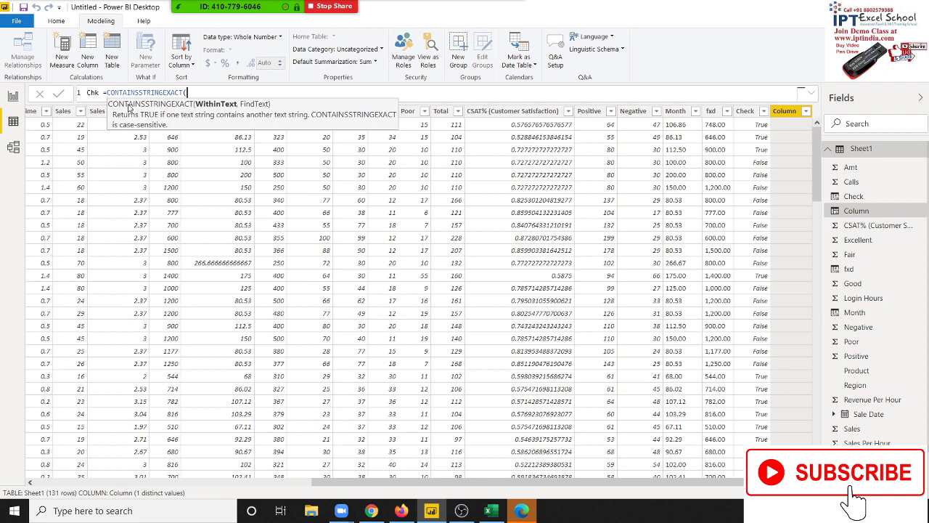
type("te")
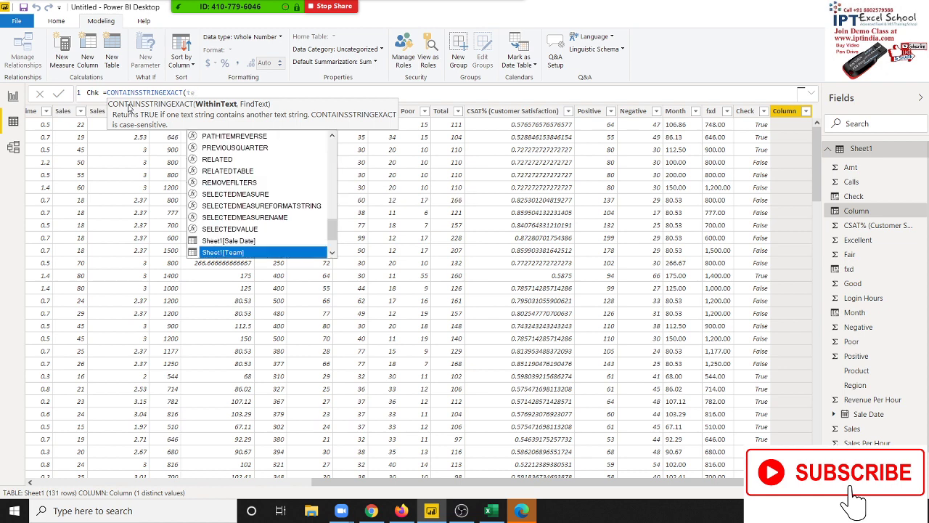
key("Tab")
type(",")
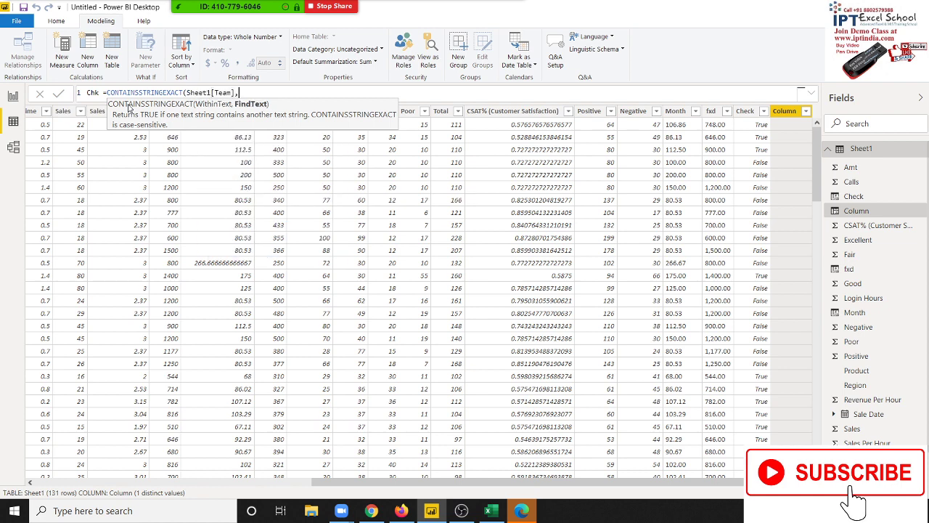
type("\"a\"")
key("Return")
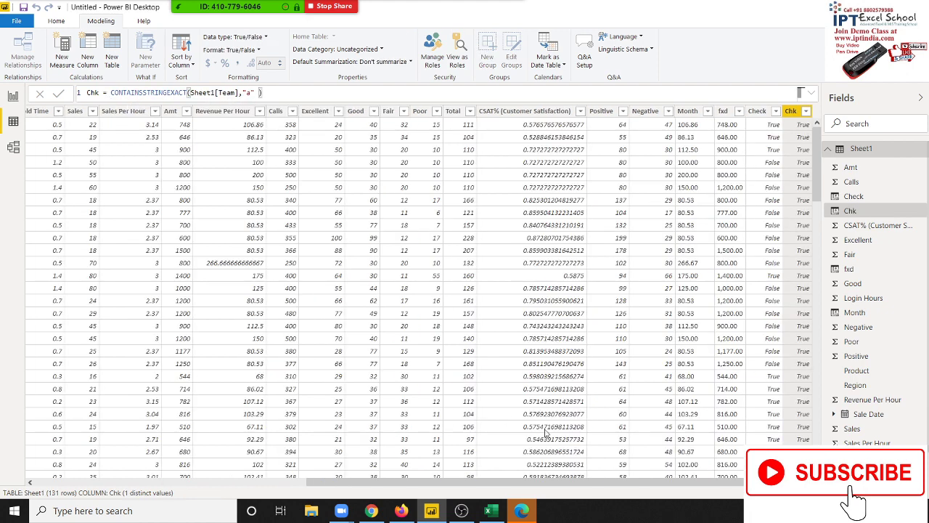
Step: Change Chk's search text to uppercase "A" and review the mixed True/False results
left_click(245, 92)
type("A")
key("Return")
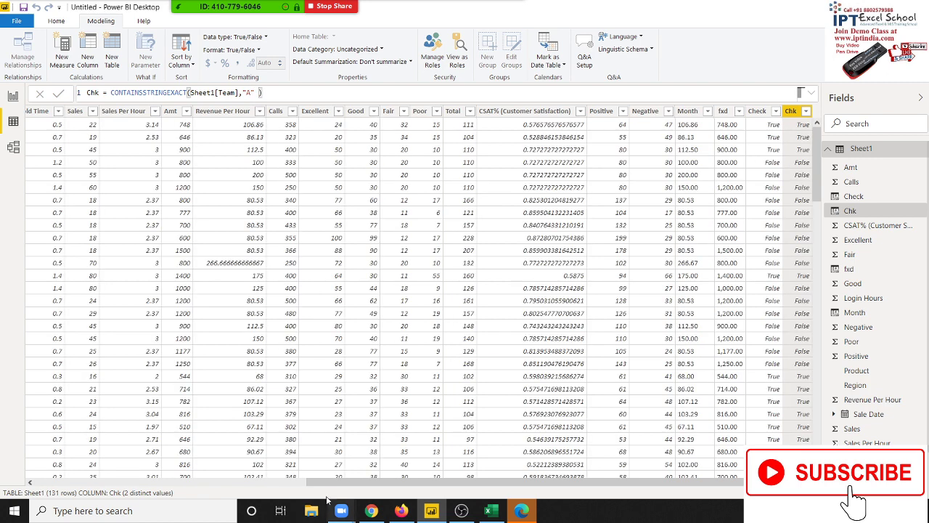
mouse_move(327, 483)
left_mouse_down()
mouse_move(2, 455)
mouse_move(47, 462)
left_mouse_up()
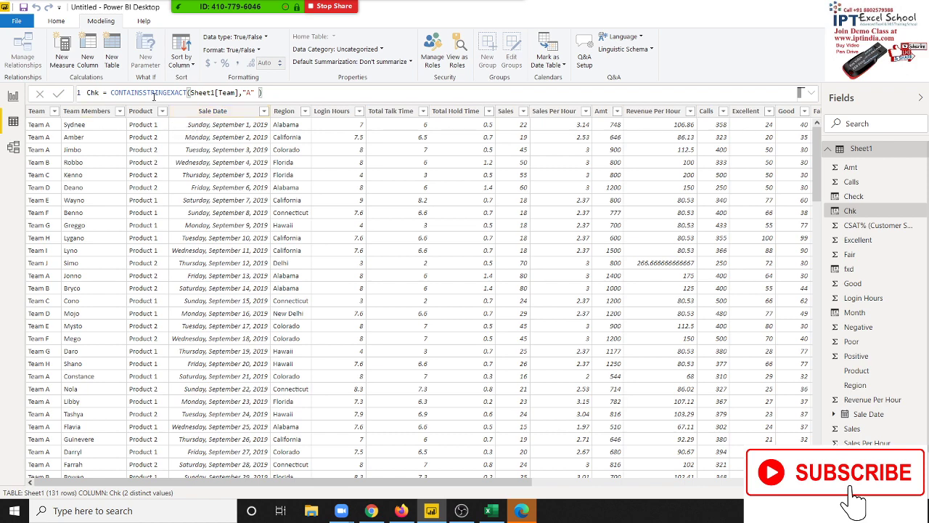
key("alt+Tab")
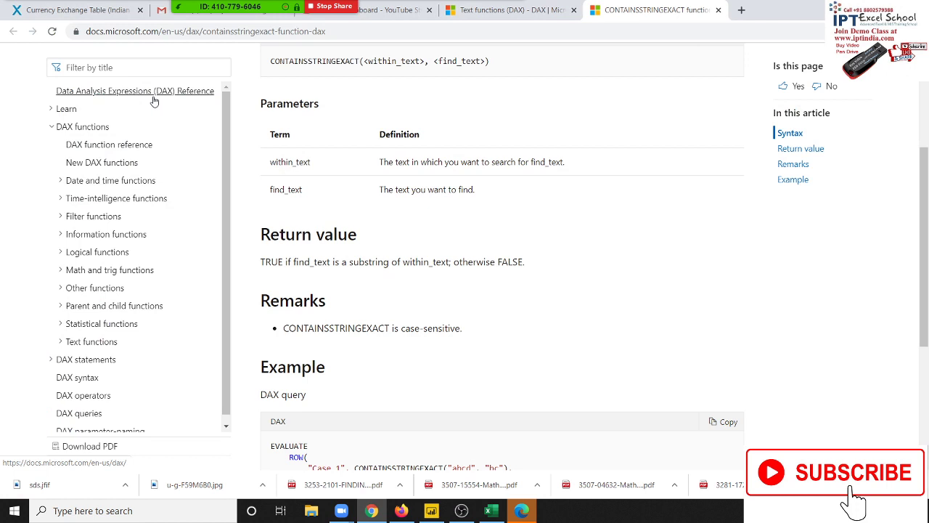
Step: Scroll through the CONTAINSSTRINGEXACT documentation, briefly checking the Power BI table
scroll(158, 135, "down", 1)
scroll(518, 376, "down", 3)
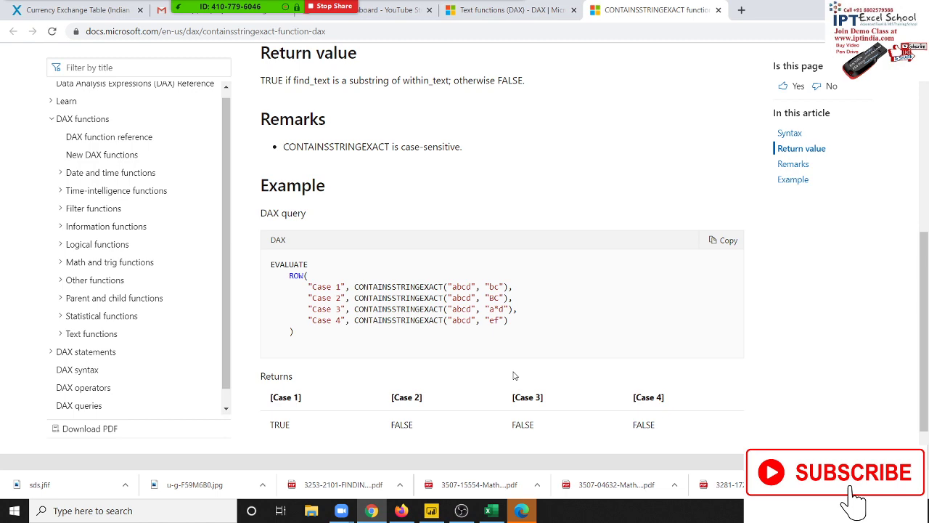
scroll(513, 375, "up", 2)
scroll(514, 374, "down", 1)
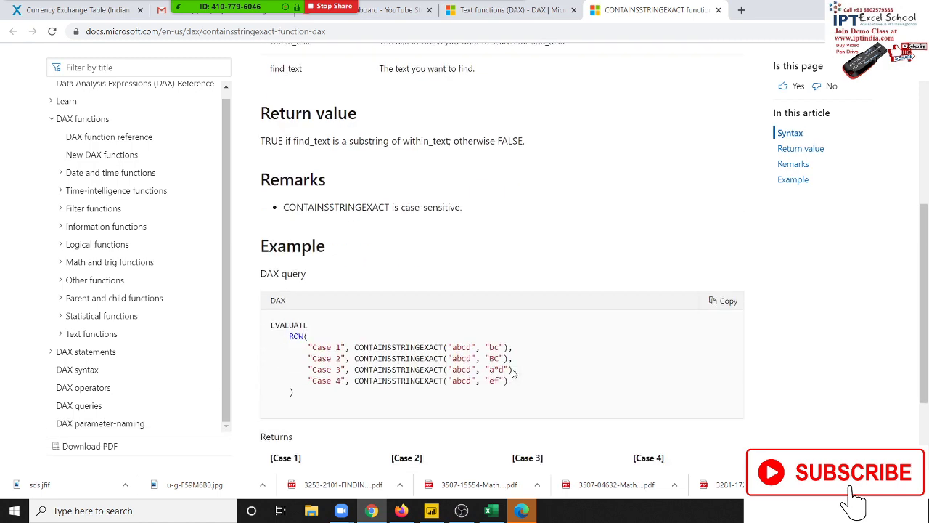
scroll(513, 370, "down", 1)
scroll(513, 370, "down", 2)
scroll(511, 392, "up", 4)
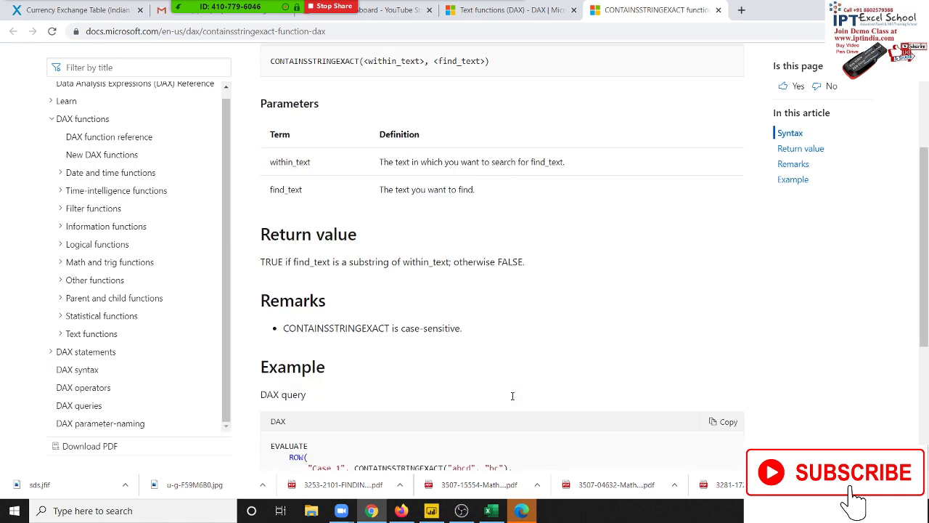
scroll(511, 395, "up", 3)
key("alt+Tab")
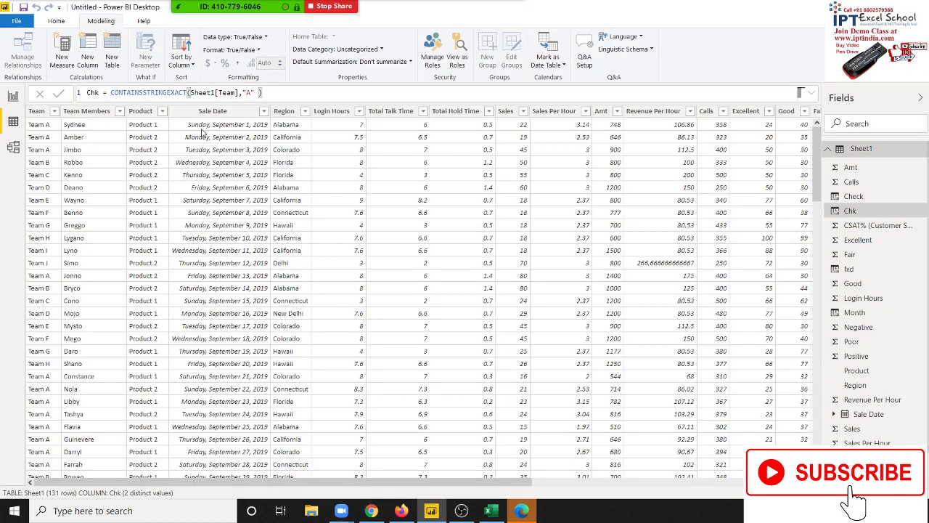
key("alt+Tab")
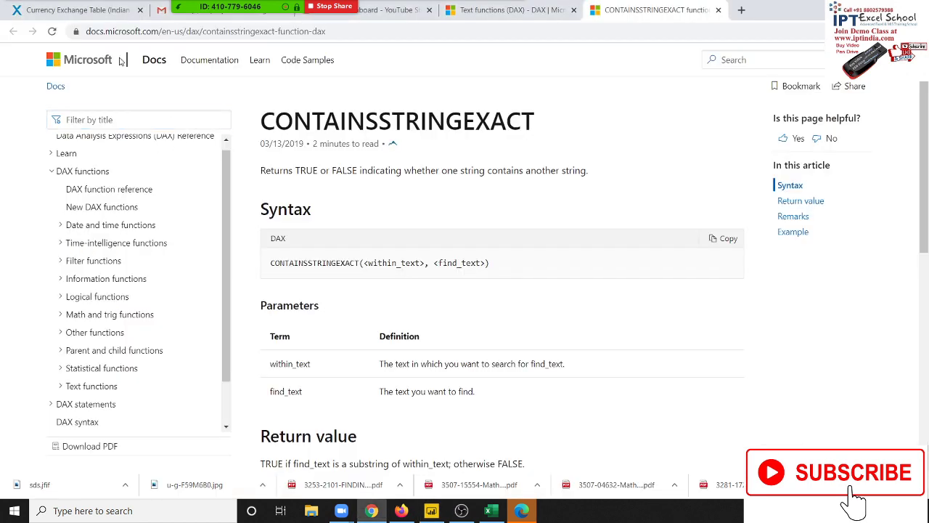
Step: Close that tab and read CONTAINSSTRING's remark that it is not case-sensitive
left_click(718, 9)
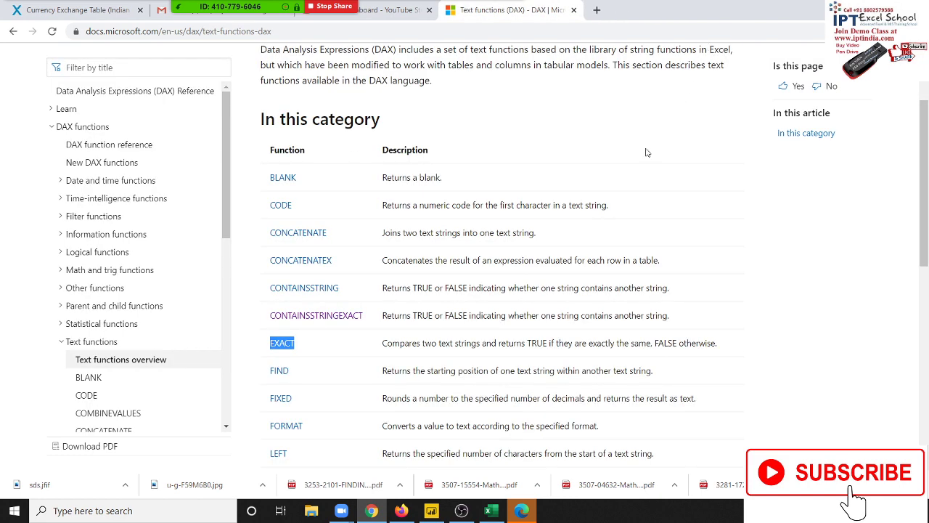
left_click(311, 290)
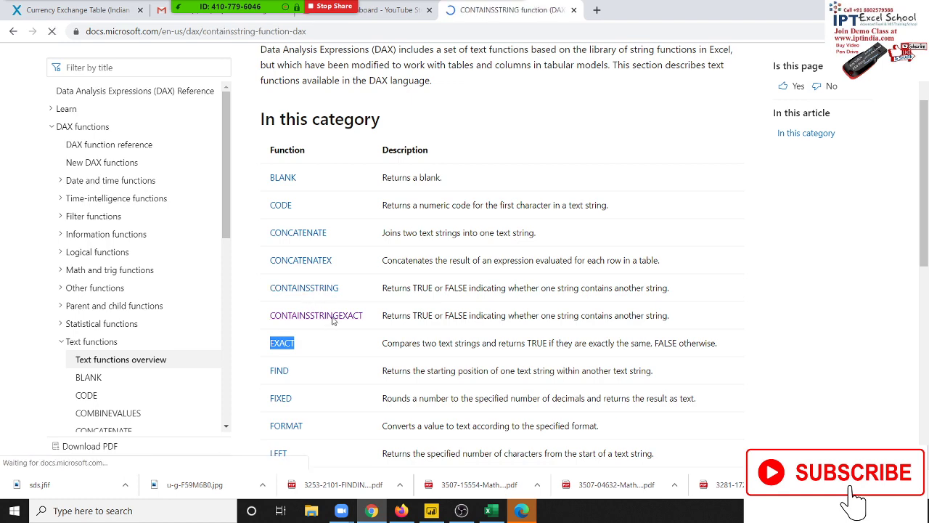
scroll(415, 322, "down", 2)
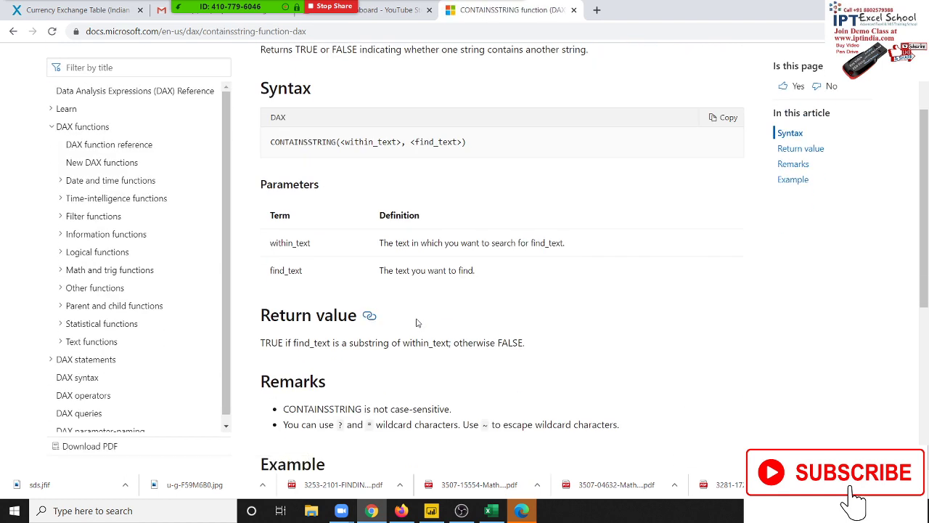
scroll(417, 322, "down", 1)
scroll(416, 322, "down", 1)
scroll(338, 321, "up", 1)
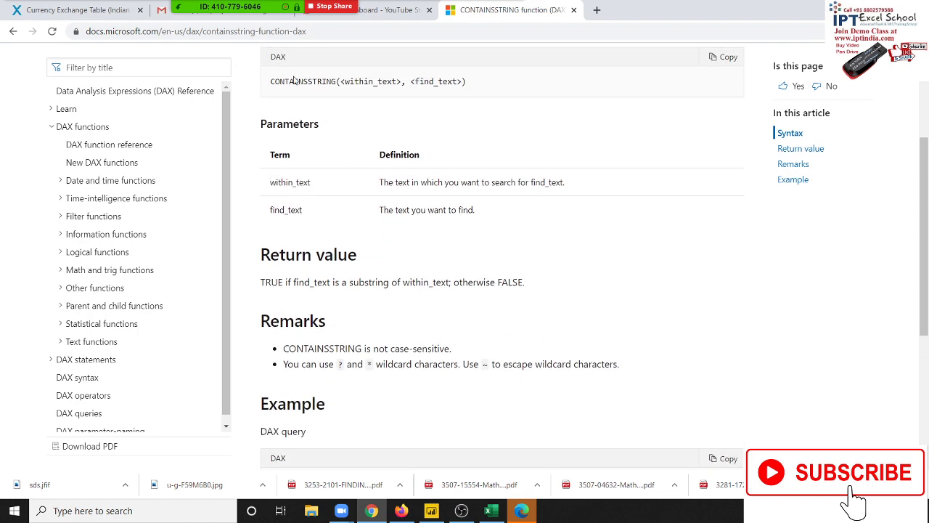
scroll(294, 81, "down", 2)
scroll(306, 118, "up", 1)
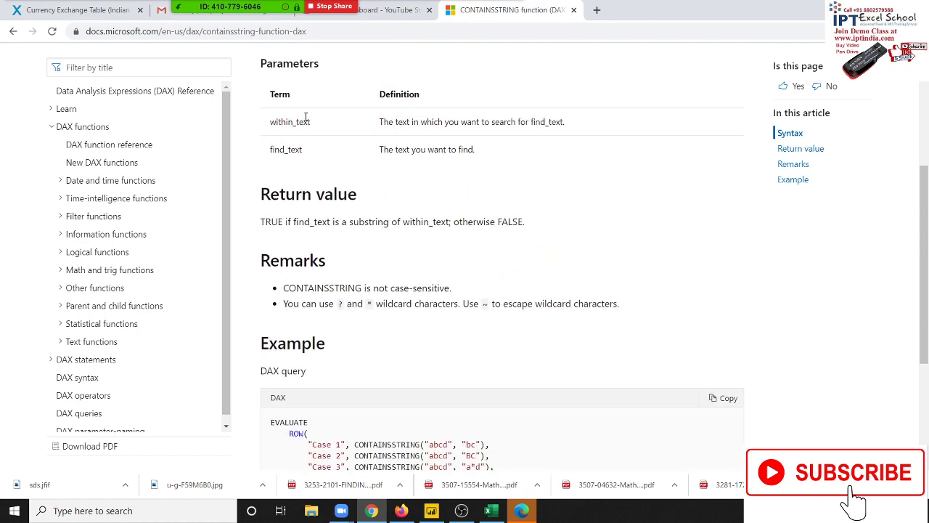
triple_click(422, 288)
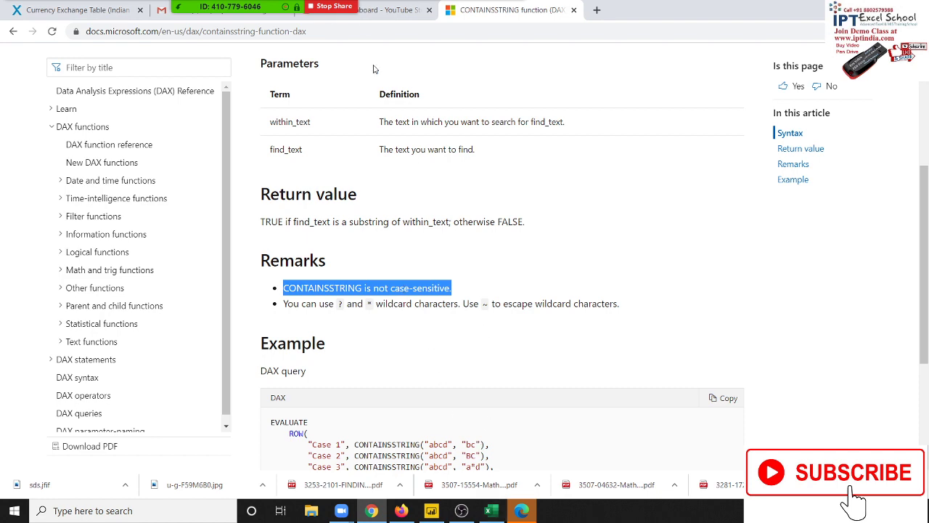
left_click(436, 501)
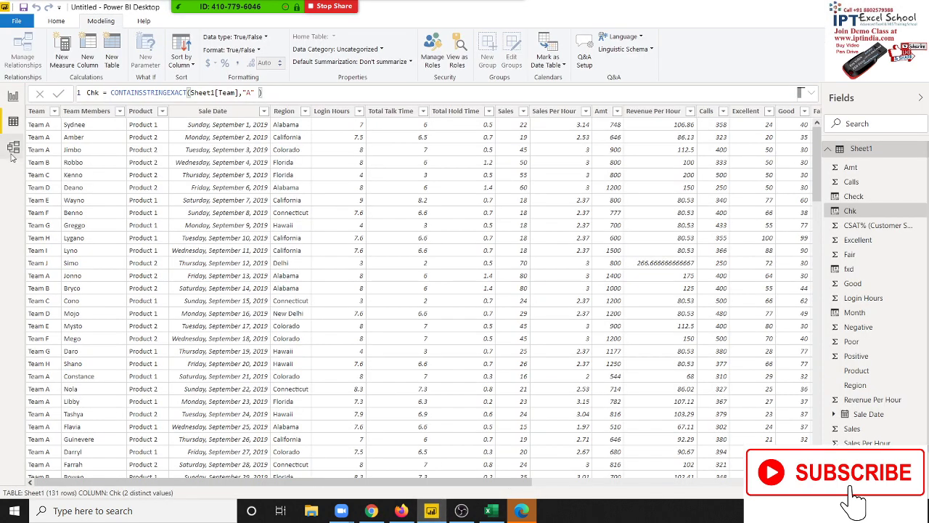
Step: Change Chk's search letter to "j" and scroll the table to see every row False
type("A")
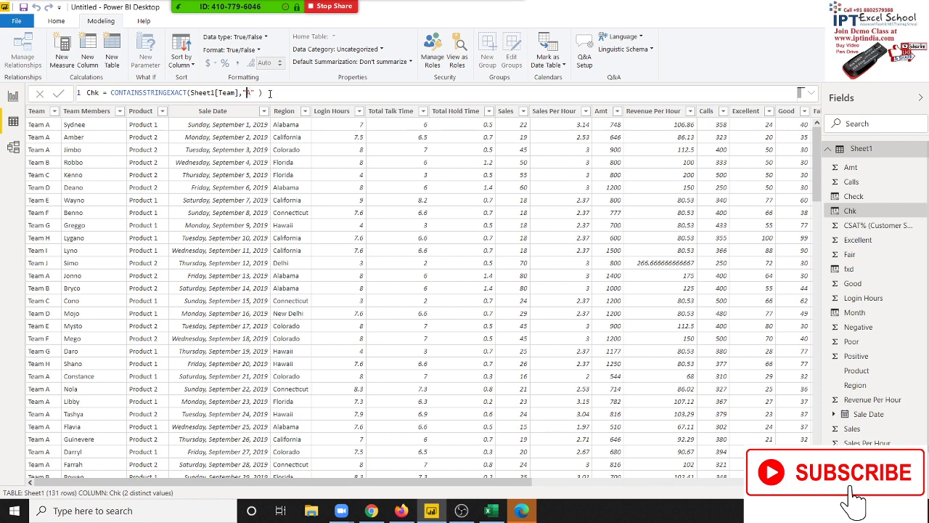
key("shift+Left")
type("a")
key("Return")
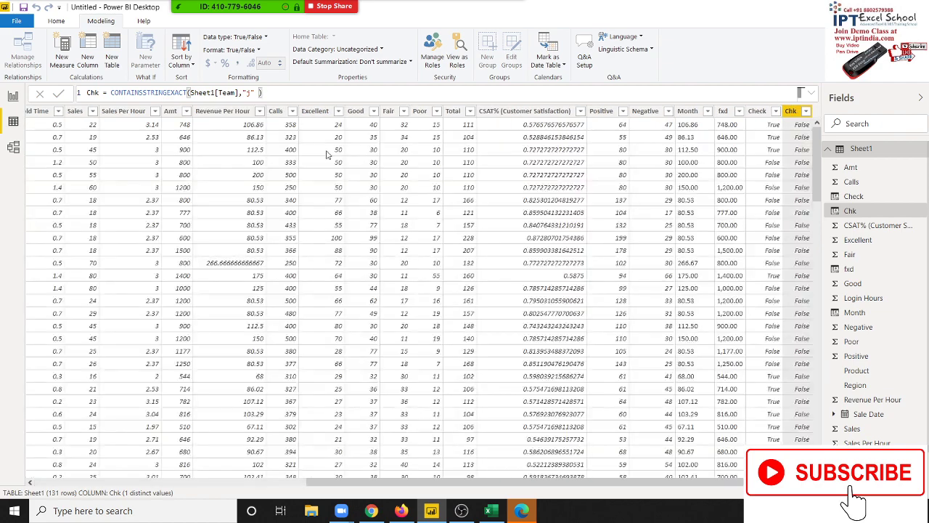
left_click_drag(446, 483, 185, 441)
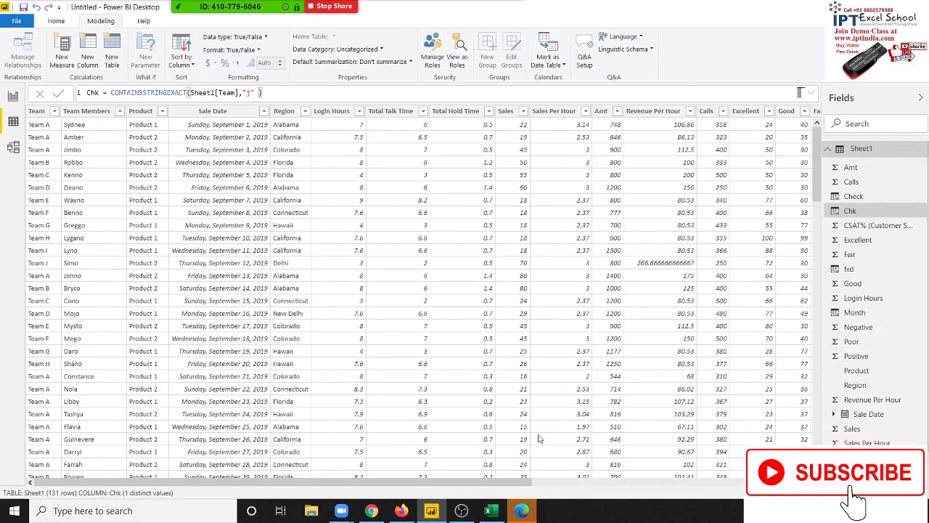
left_click_drag(497, 483, 748, 483)
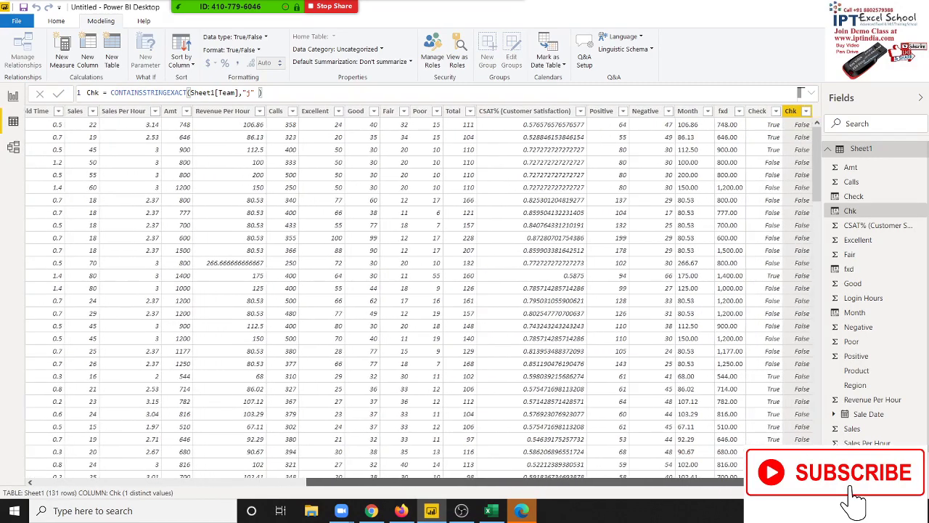
Step: Switch Chk from CONTAINSSTRINGEXACT to case-insensitive CONTAINSSTRING(Sheet1[Team],"j")
left_click_drag(523, 482, 245, 482)
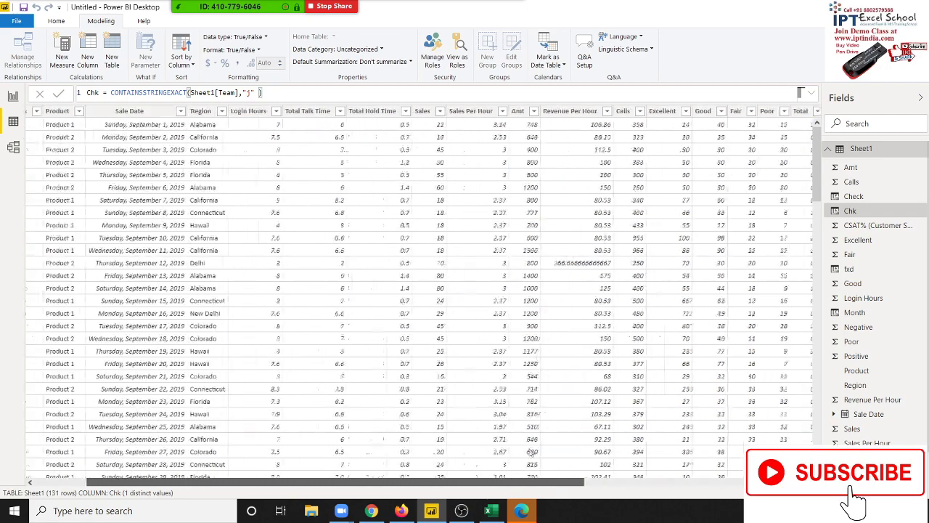
left_click(248, 94)
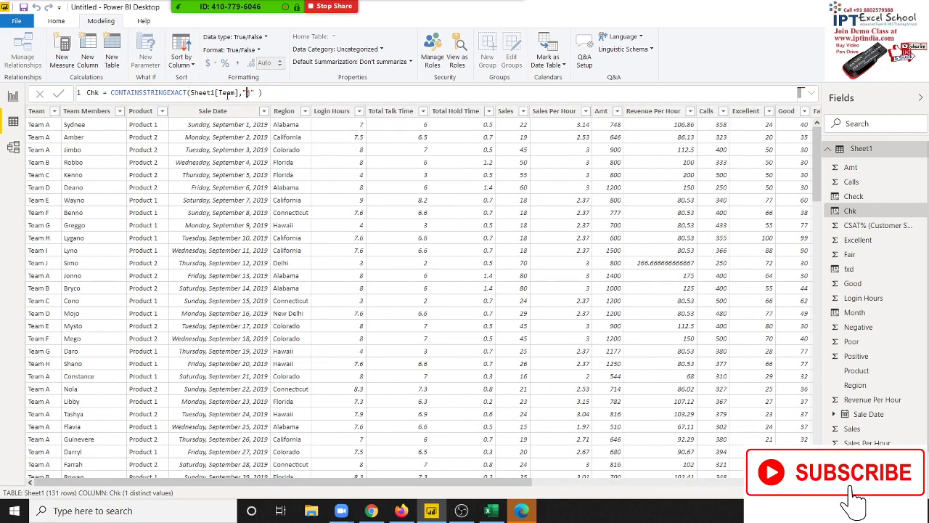
double_click(187, 93)
left_click(181, 93)
key("BackSpace")
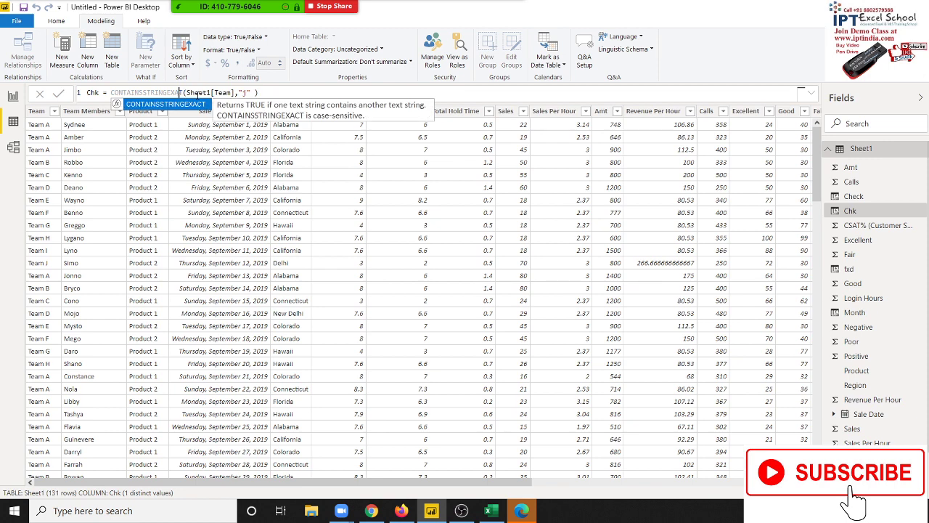
key("BackSpace")
key("BackSpace")
key("BackSpace")
key("BackSpace")
key("BackSpace")
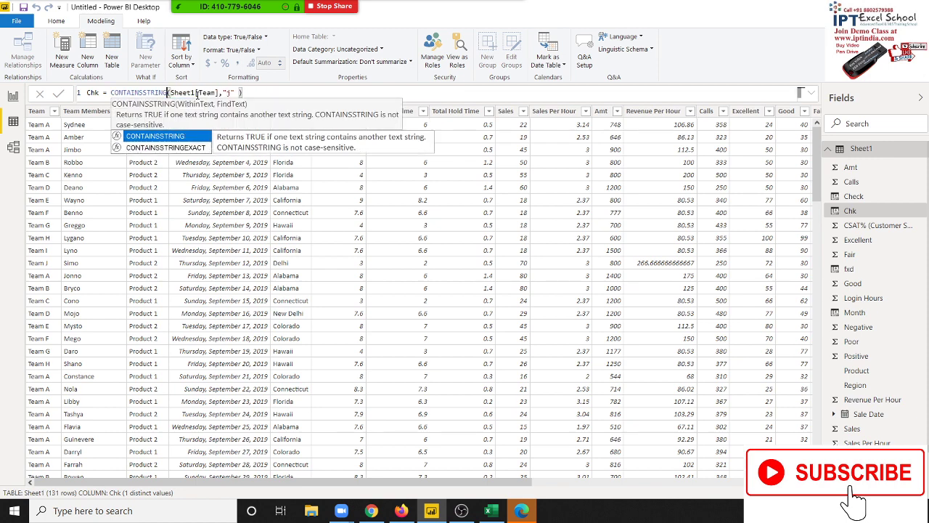
key("Escape")
key("Return")
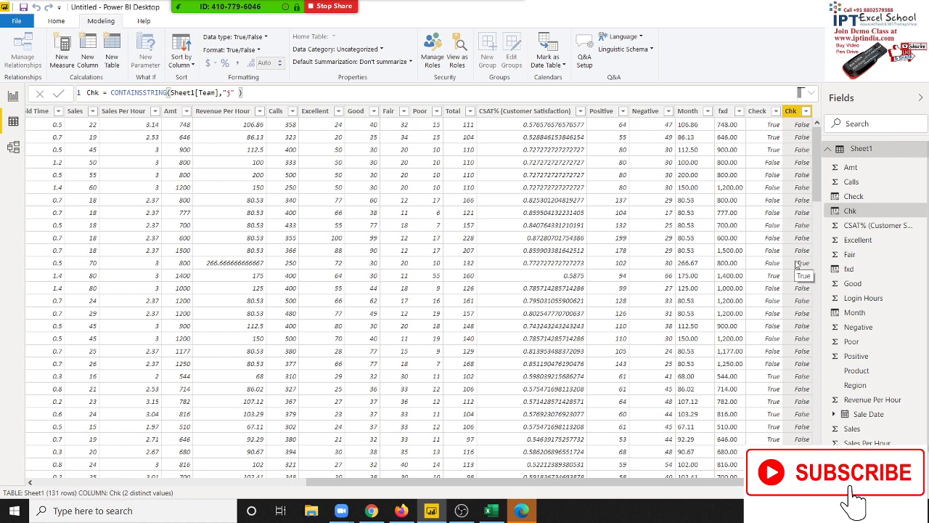
key("alt+Tab")
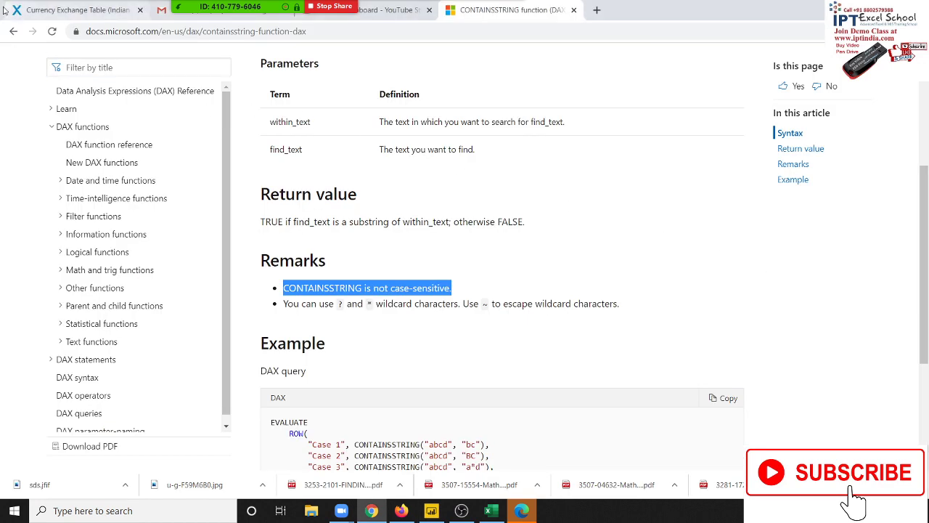
Step: Open the CONCATENATEX reference from the DAX text functions list, read down to its Example, then return to Power BI
left_click(13, 31)
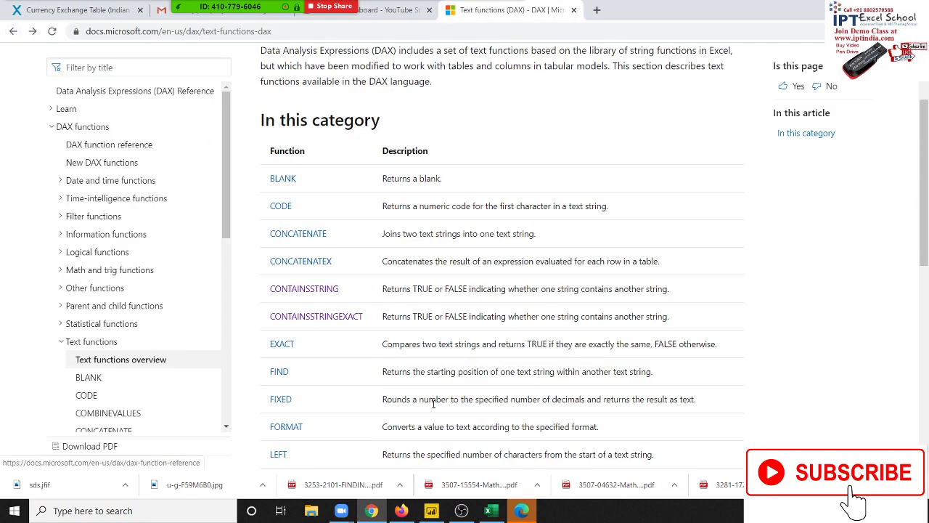
left_click(305, 269)
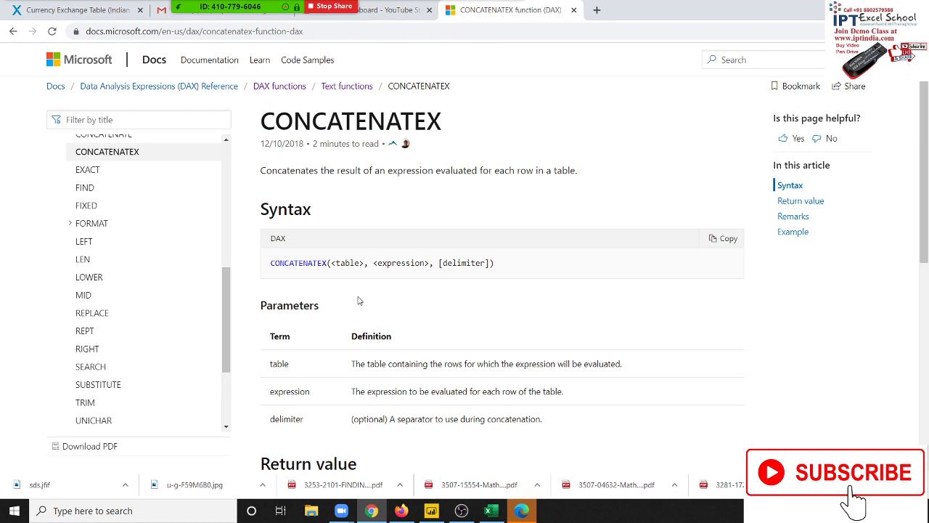
scroll(356, 300, "down", 2)
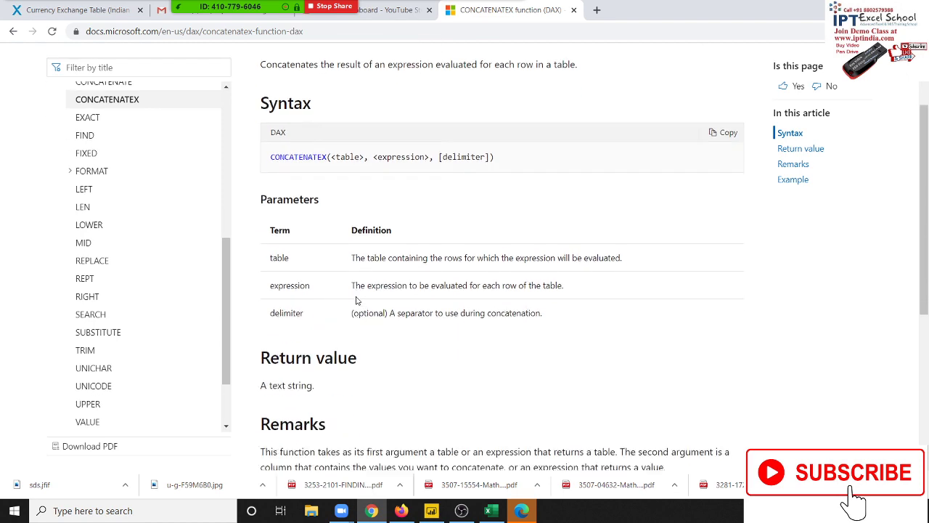
scroll(357, 300, "down", 1)
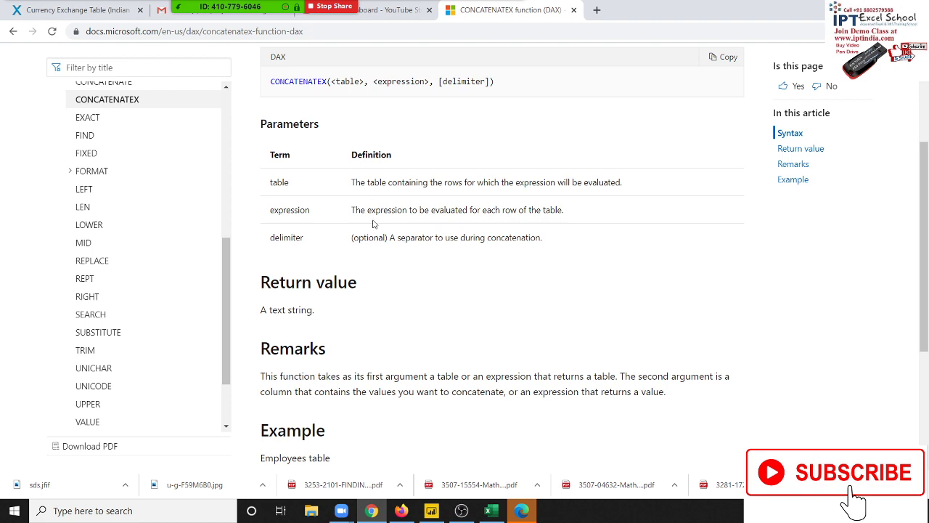
scroll(373, 232, "down", 2)
scroll(375, 233, "down", 1)
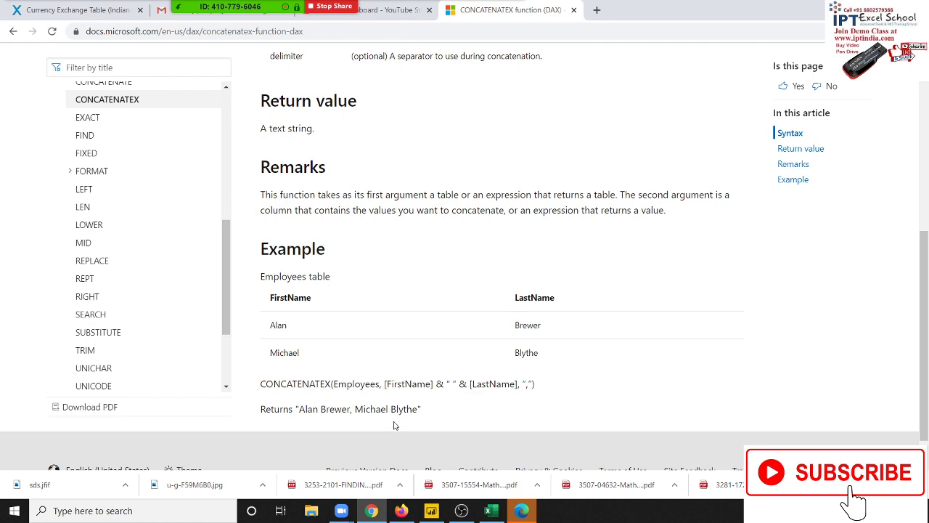
scroll(394, 426, "up", 2)
scroll(395, 426, "up", 4)
key("alt+Tab")
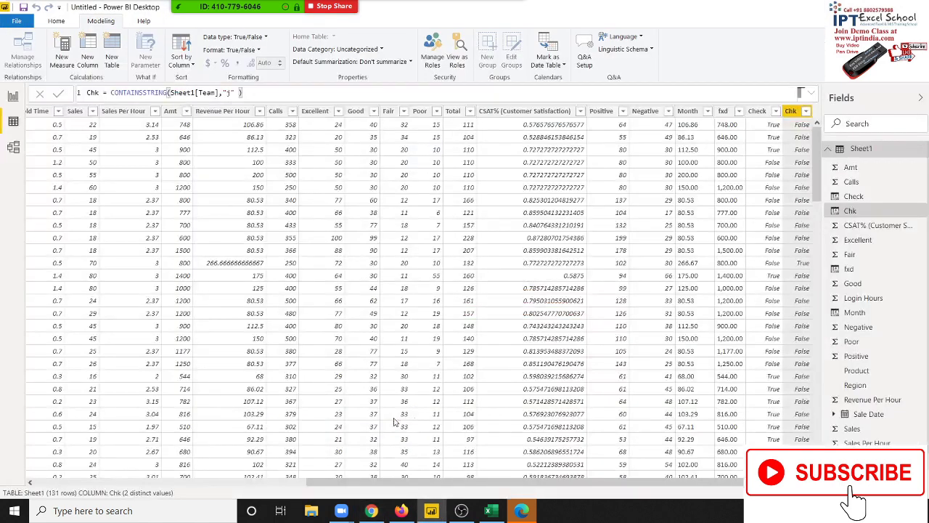
Step: Add a calculated column T-M = Sheet1[Team] & "," & Sheet1[Team Members] to Sheet1
left_click_drag(615, 483, 260, 473)
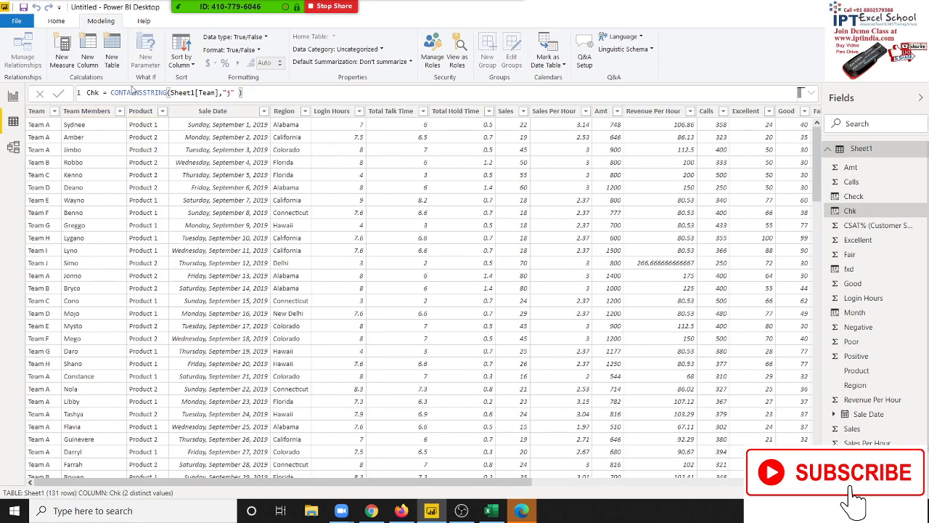
left_click(88, 61)
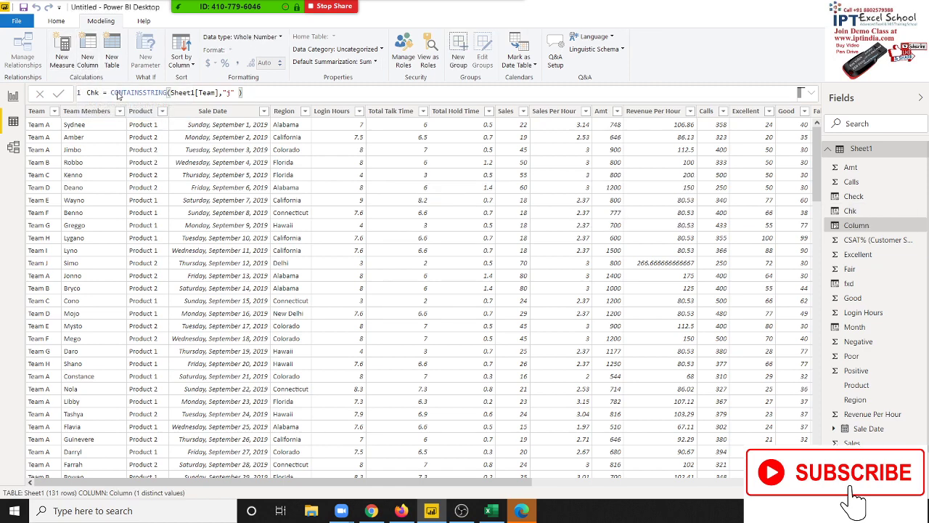
double_click(103, 91)
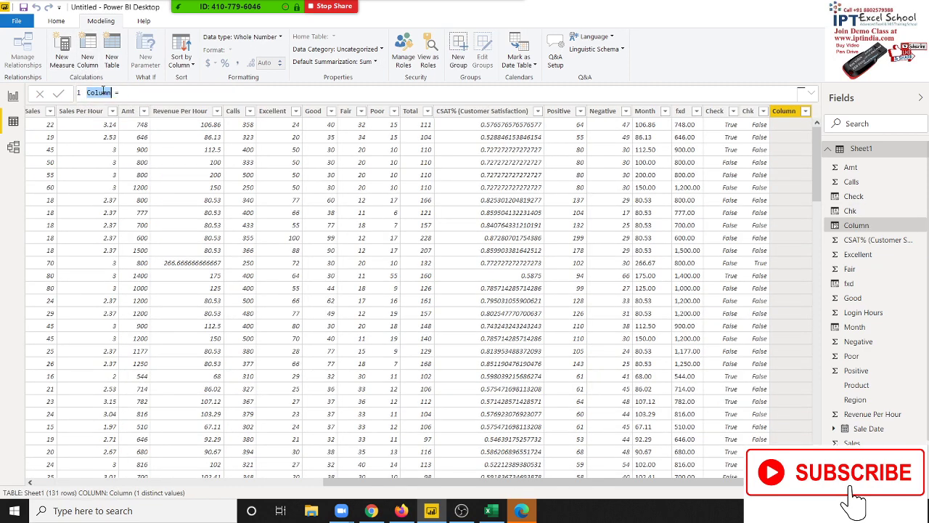
type("T-M = ")
type("te")
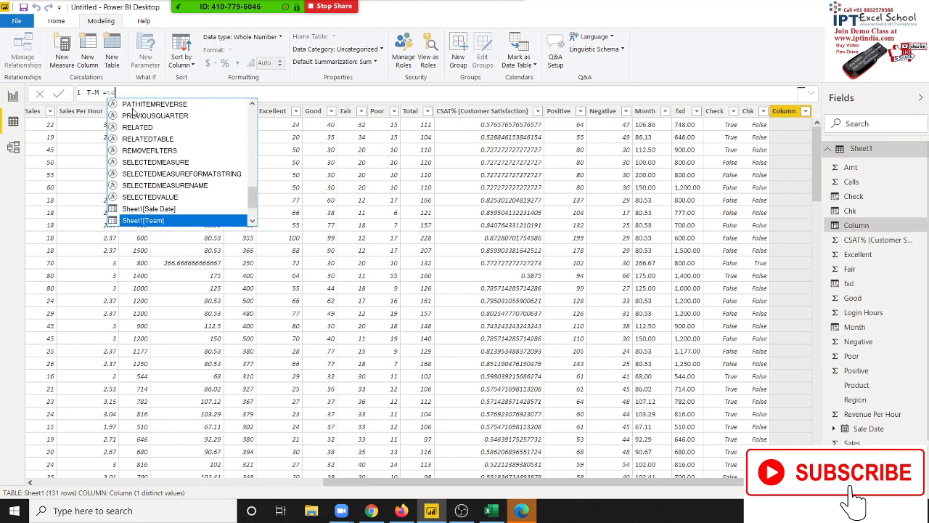
key("Tab")
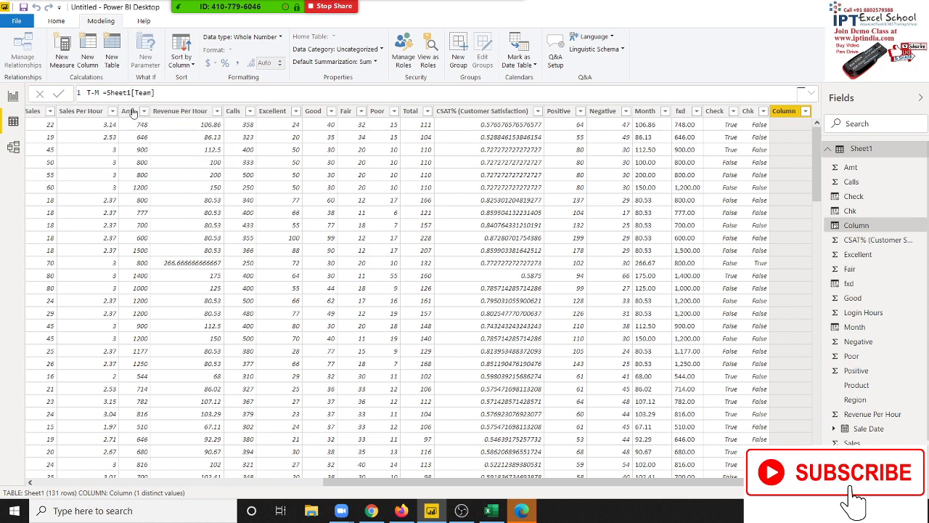
type(" & \",\"")
type(" & ")
type("te")
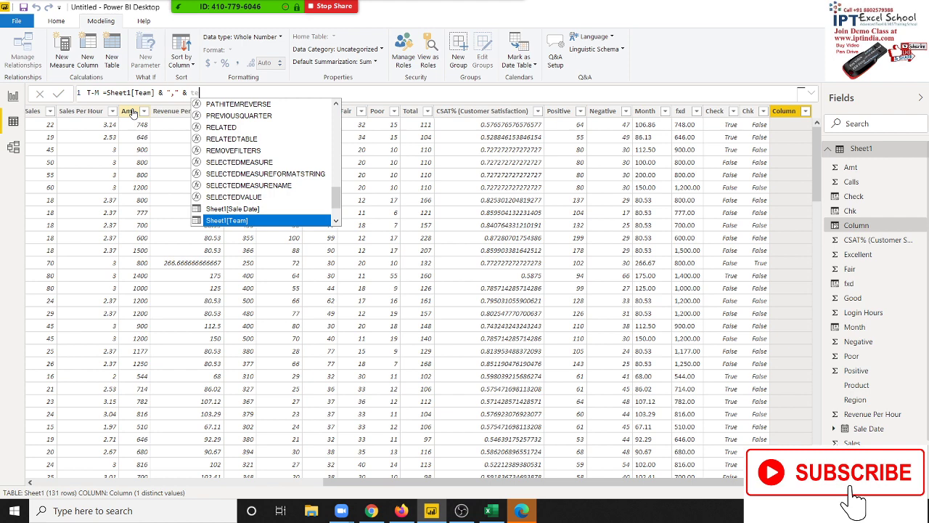
type("m")
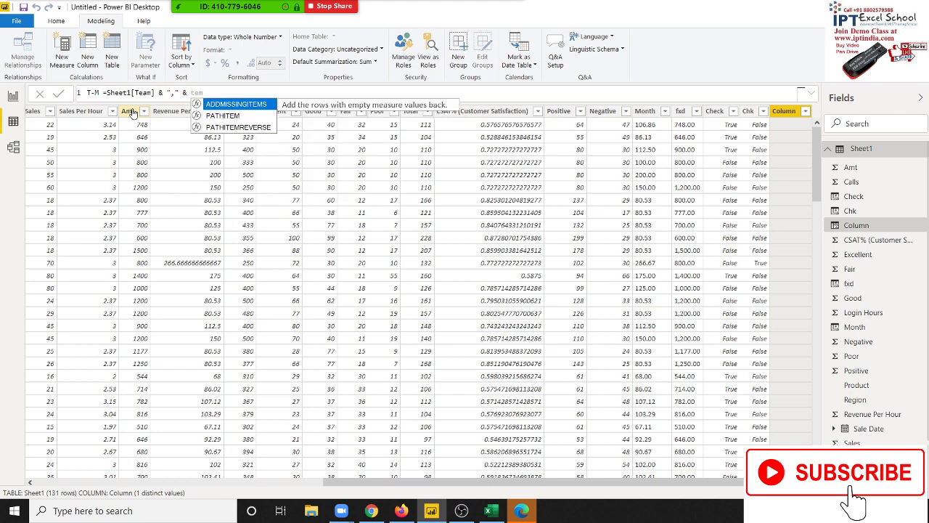
key("BackSpace")
key("Down")
key("Down")
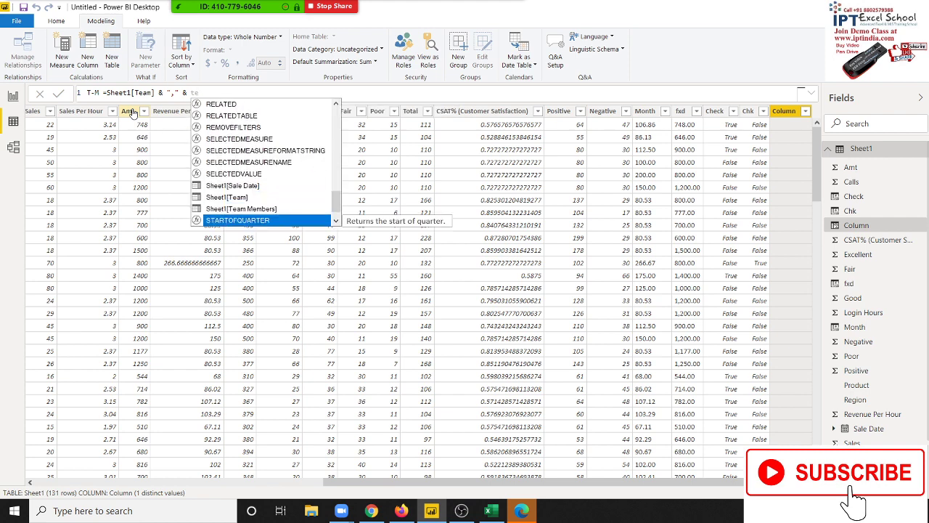
key("Up")
key("Tab")
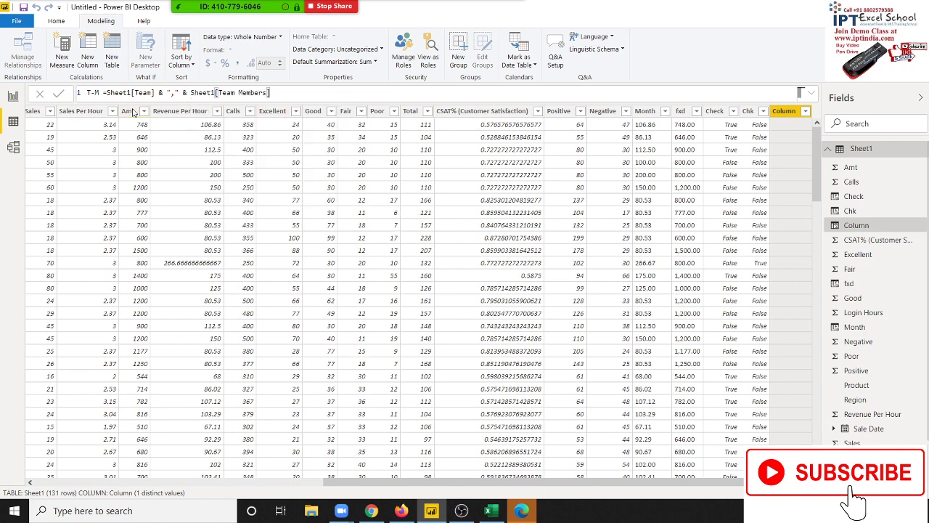
key("Return")
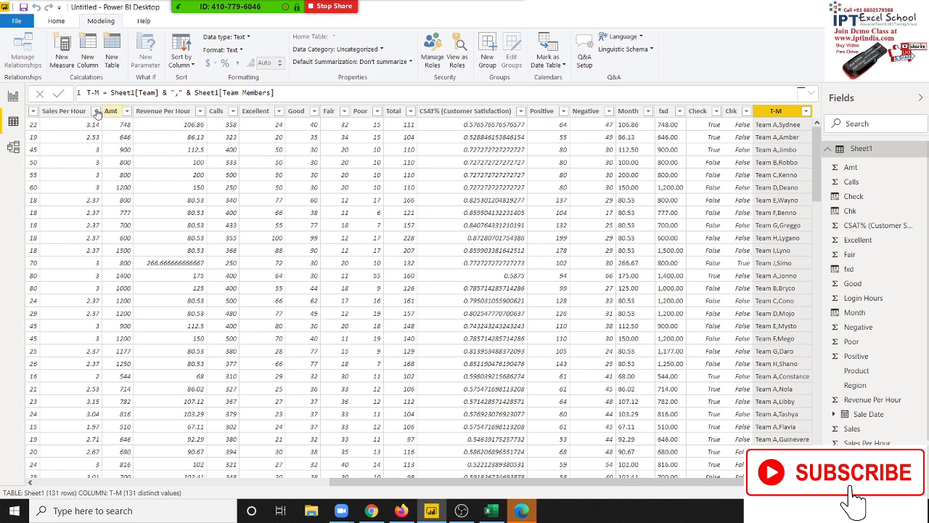
Step: Erase the old joining expression after T-M = in the formula bar
left_click(289, 92)
left_click_drag(297, 93, 234, 81)
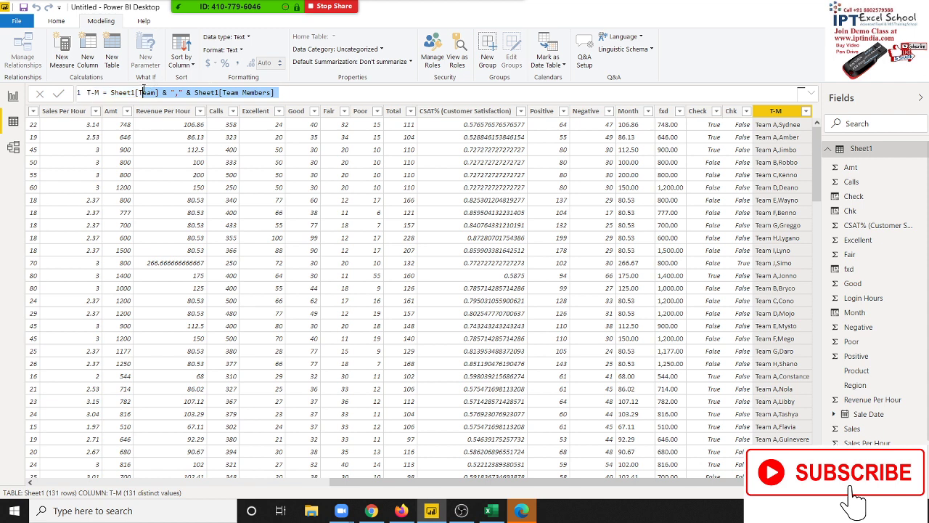
left_click_drag(110, 93, 182, 122)
left_click(182, 124)
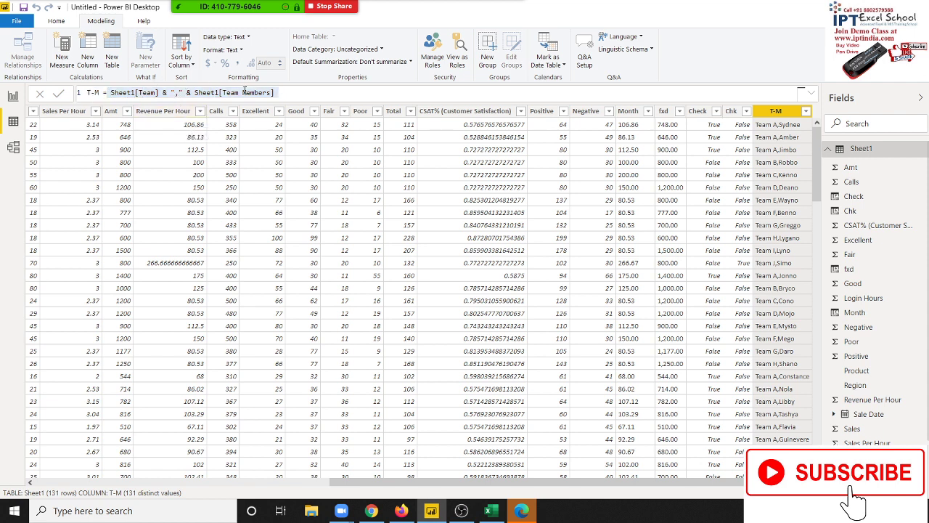
left_click(291, 92)
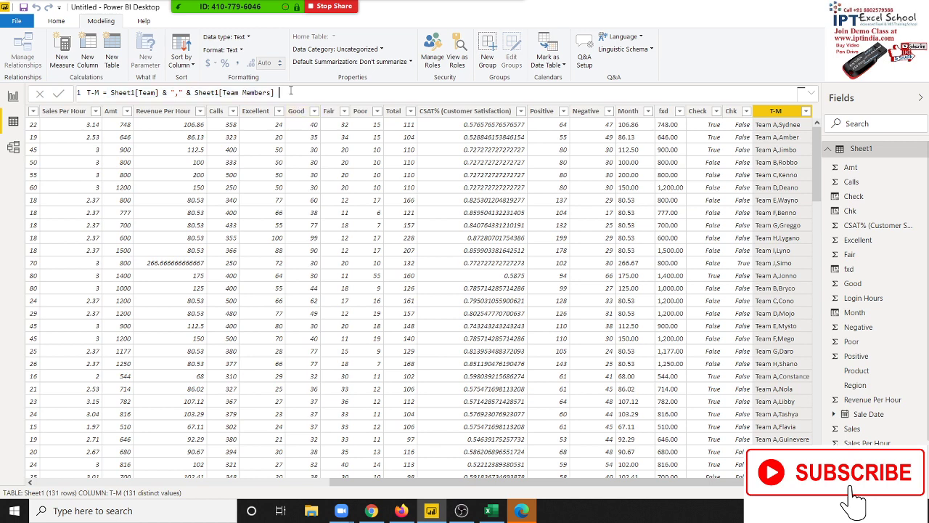
key("BackSpace")
key("BackSpace")
key("BackSpace")
key("BackSpace")
key("BackSpace")
key("BackSpace")
key("BackSpace")
key("BackSpace")
key("BackSpace")
key("BackSpace")
key("BackSpace")
key("BackSpace")
key("BackSpace")
key("BackSpace")
key("BackSpace")
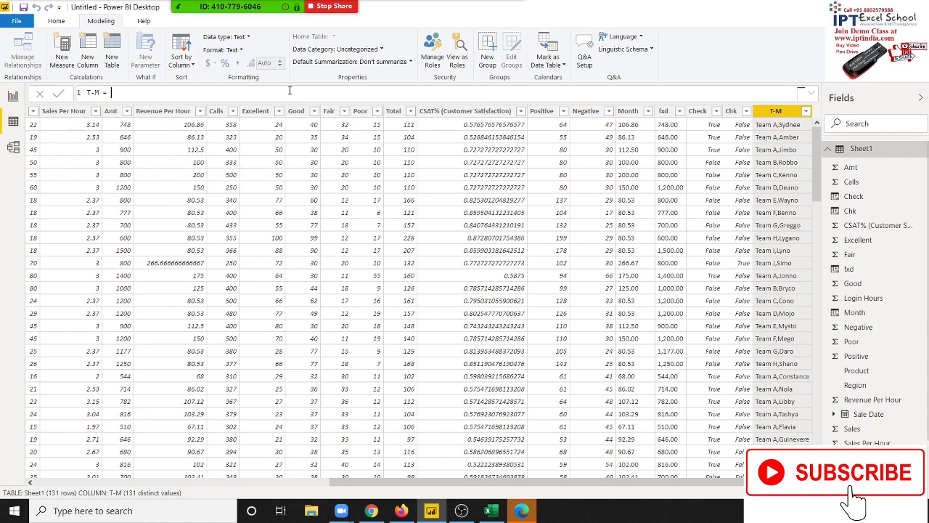
Step: Start the new T-M expression as CONCATENATEX(Sheet1, using autocomplete
type("con")
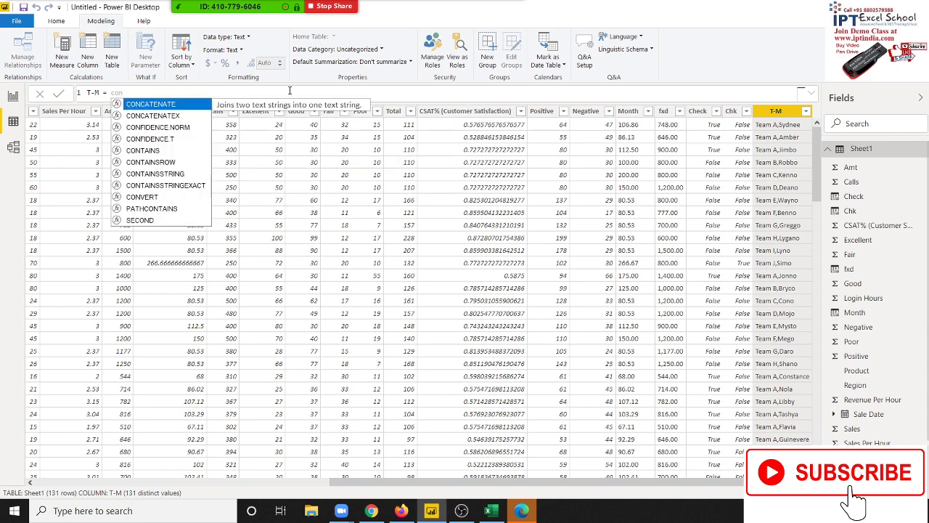
key("Down")
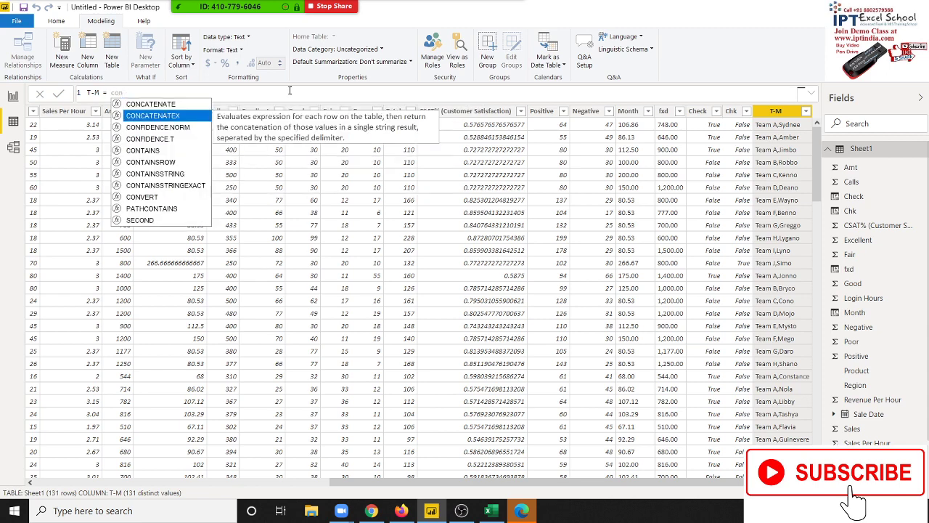
key("Tab")
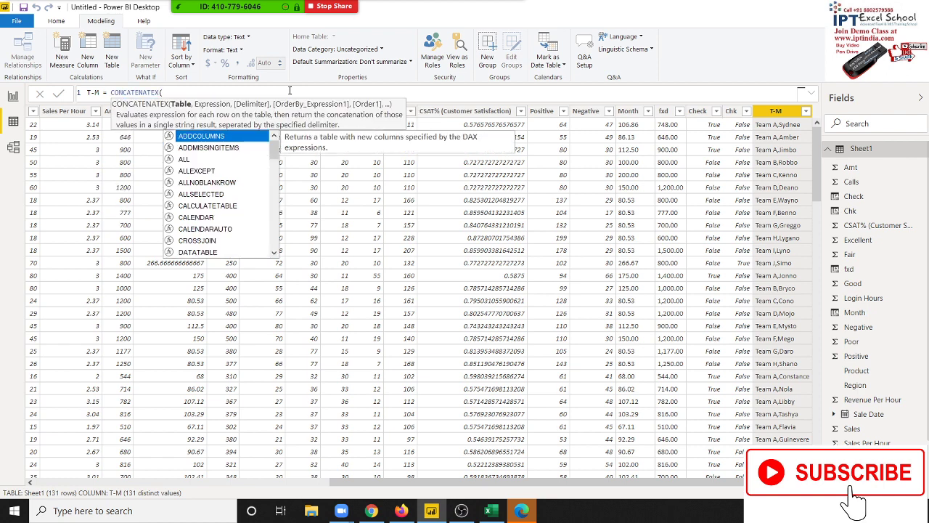
type("tem")
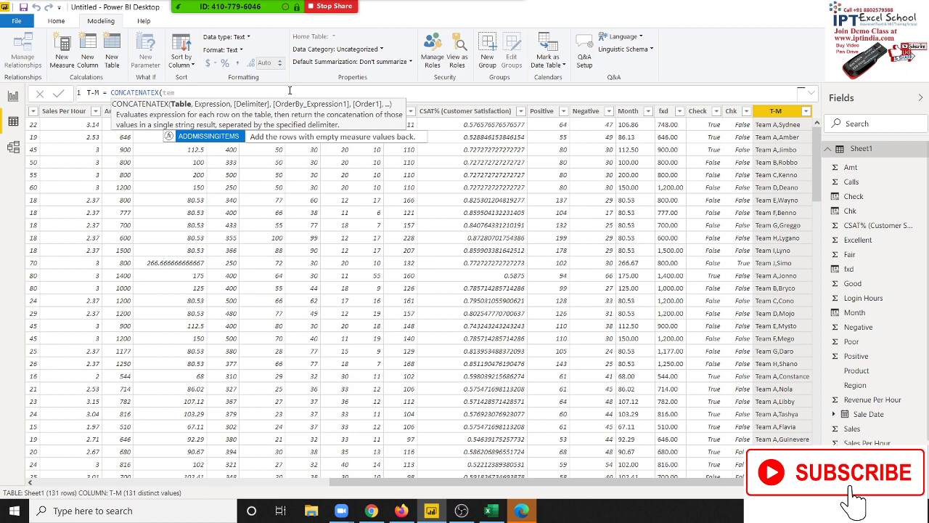
key("BackSpace")
key("BackSpace")
key("BackSpace")
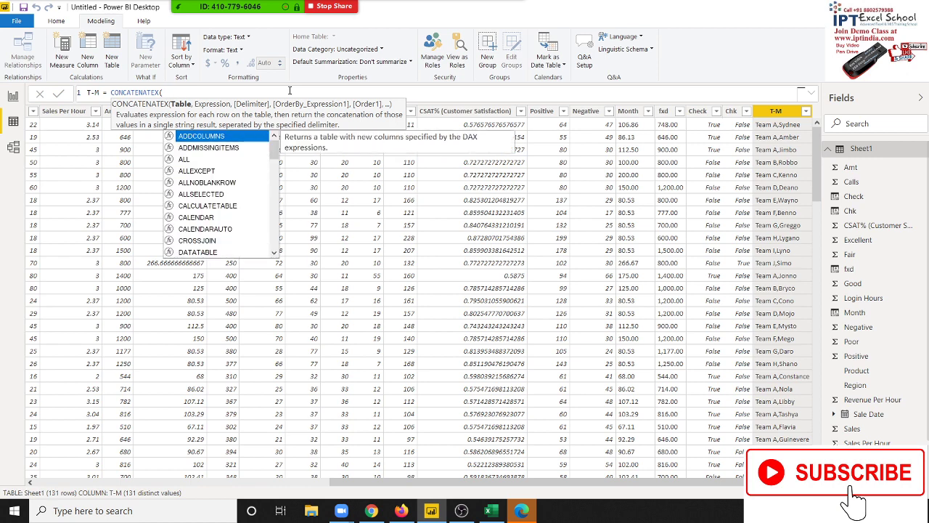
type("Sh")
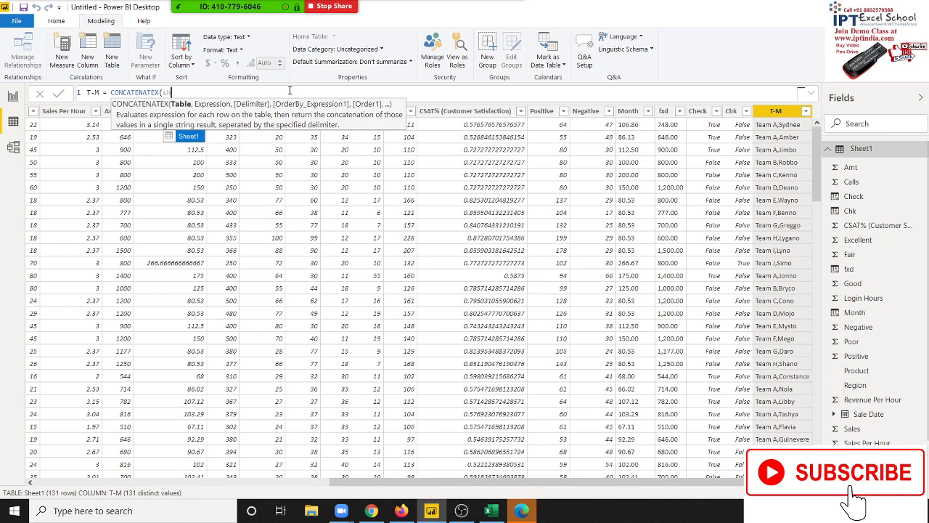
type("eet1")
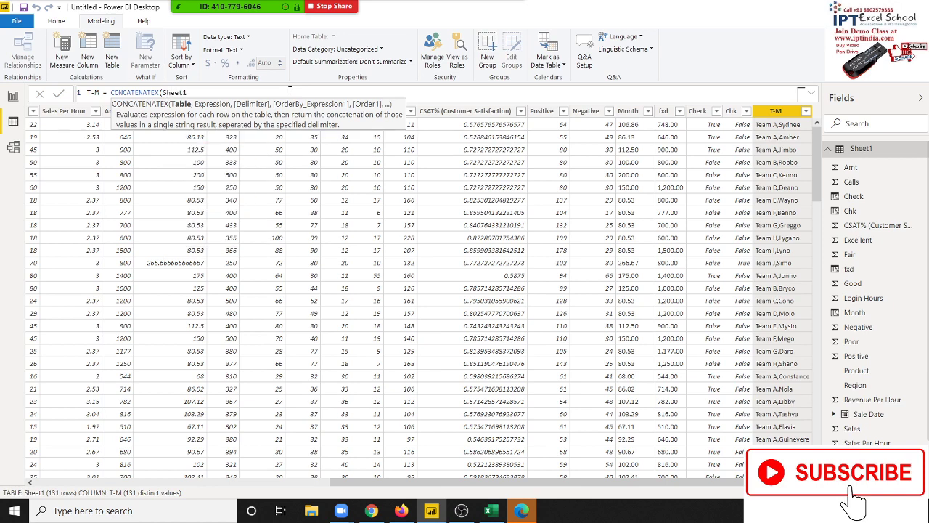
type(",")
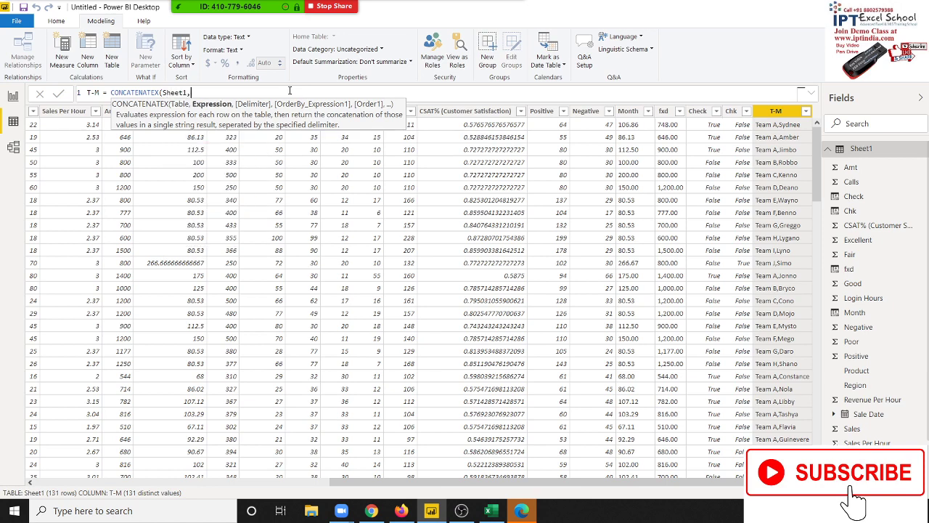
Step: Recheck the CONCATENATEX docs Example, then return to the unfinished T-M formula in Power BI
key("alt+Tab")
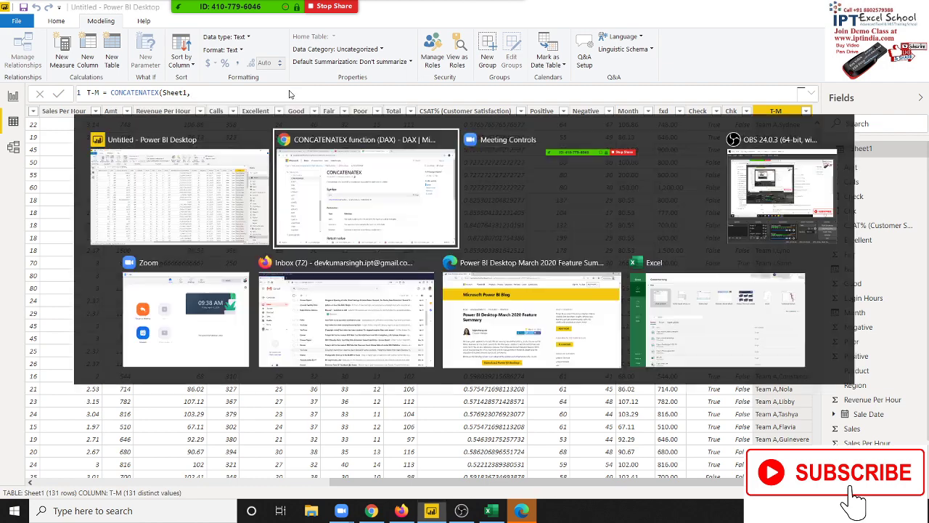
scroll(431, 279, "down", 2)
scroll(431, 279, "down", 3)
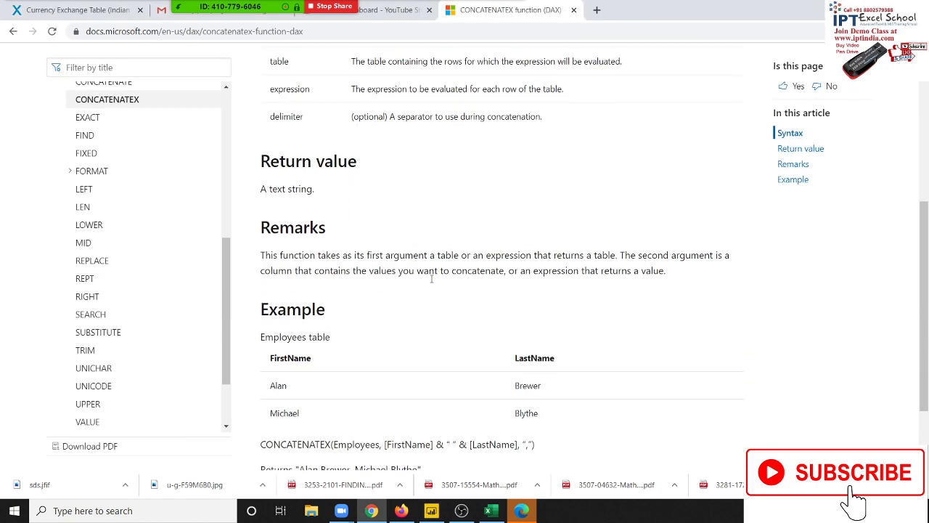
scroll(431, 279, "down", 2)
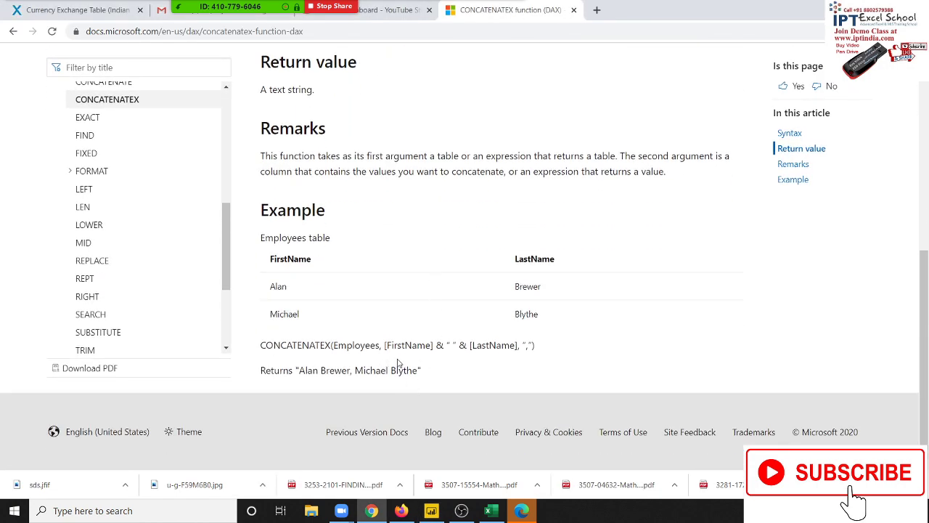
key("alt+Tab")
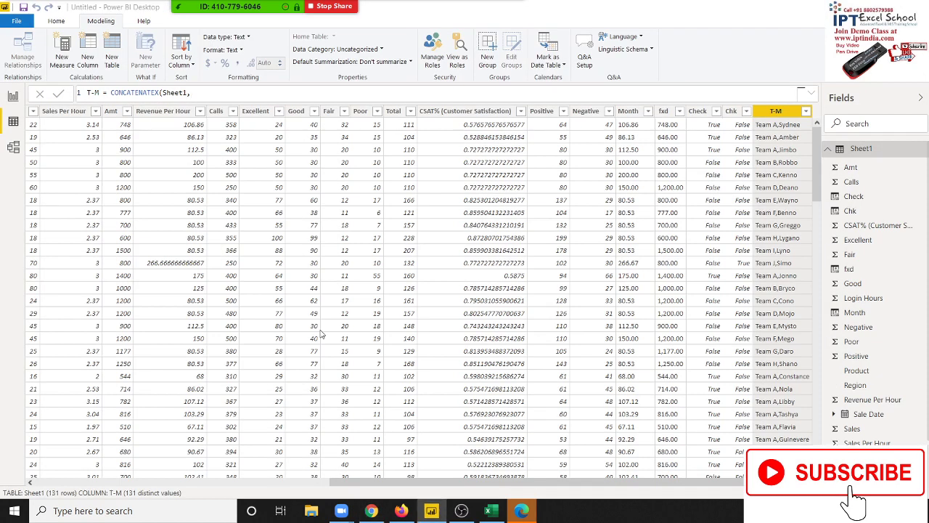
key("alt+Tab")
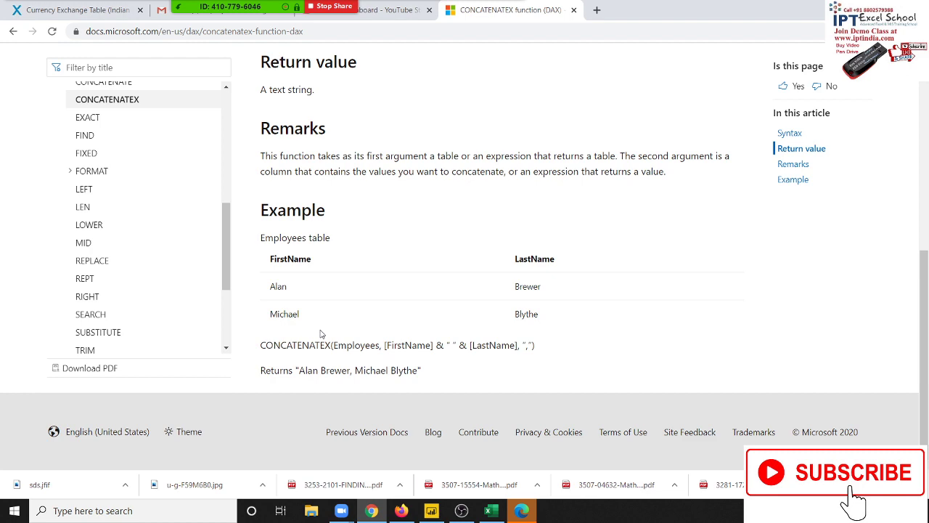
key("alt+Tab")
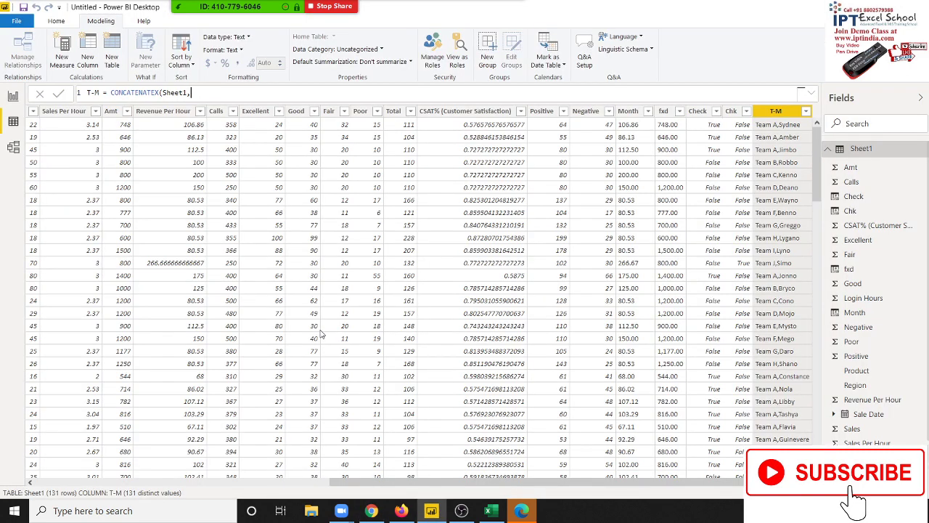
Step: Finish T-M as CONCATENATEX(Sheet1,Sheet1[Team]&" "&Sheet1[Team Members],",") and scroll the table back left
type("Sheet1[Team]")
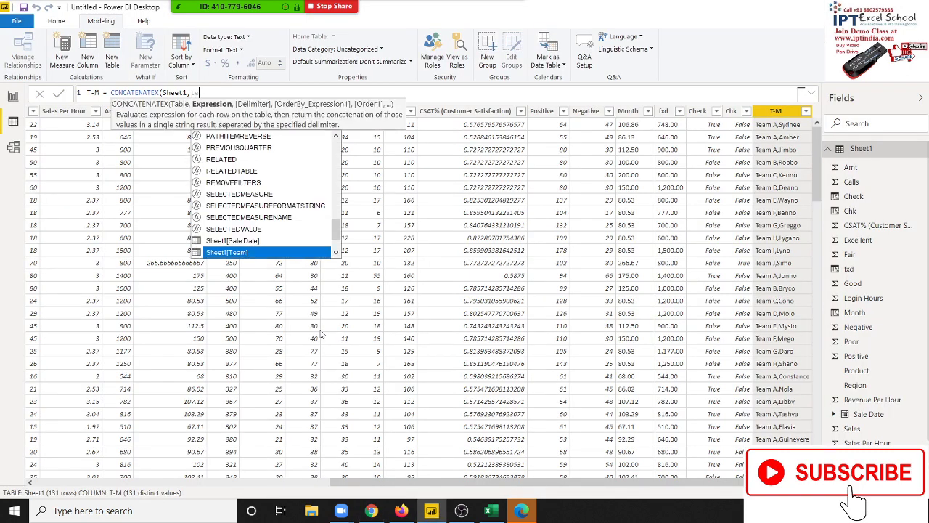
type("& ")
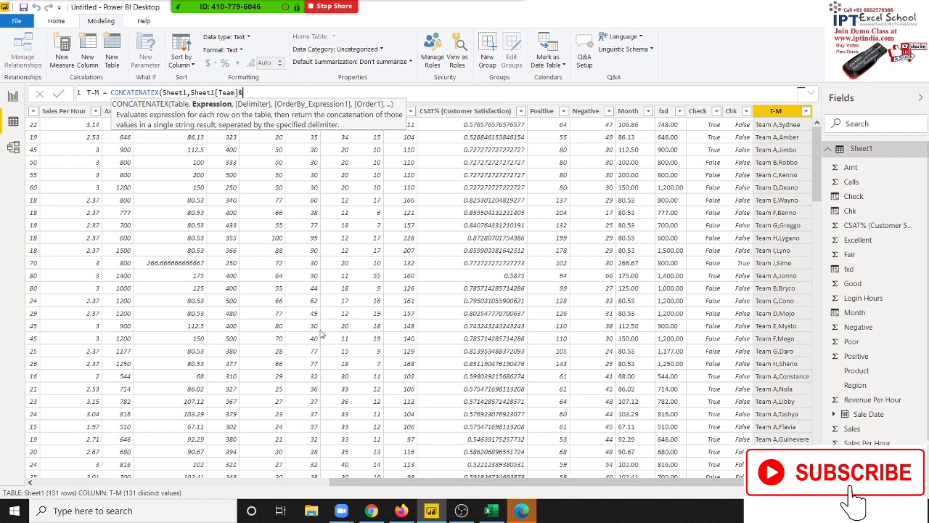
type("\"")
type(" \"&")
type("te")
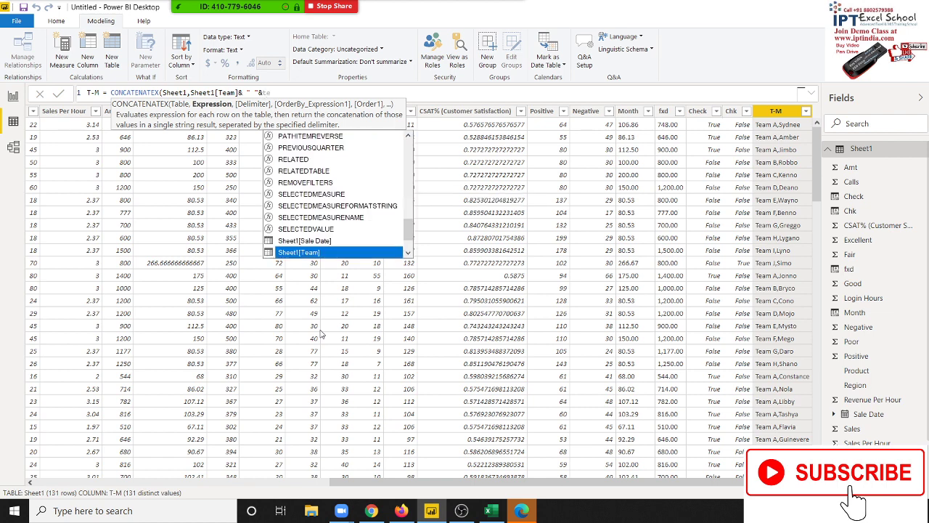
key("Down")
key("Tab")
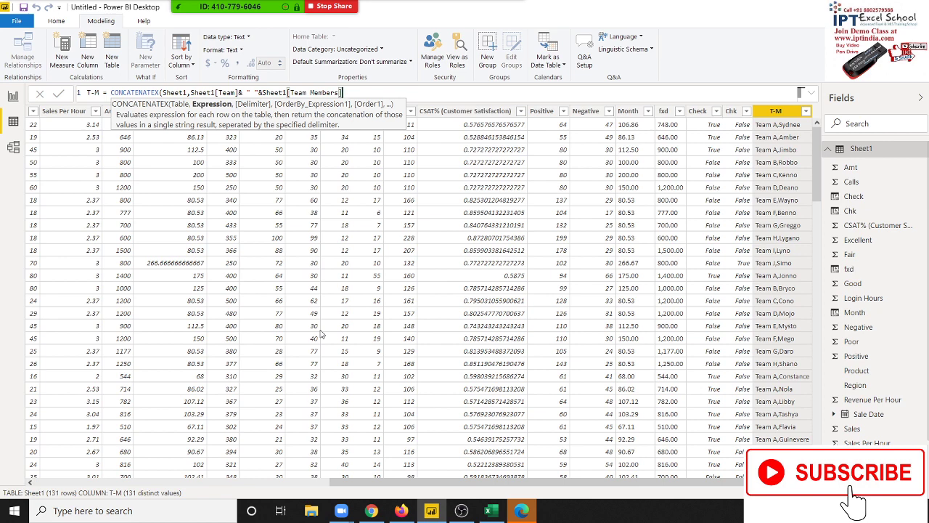
type(",\",")
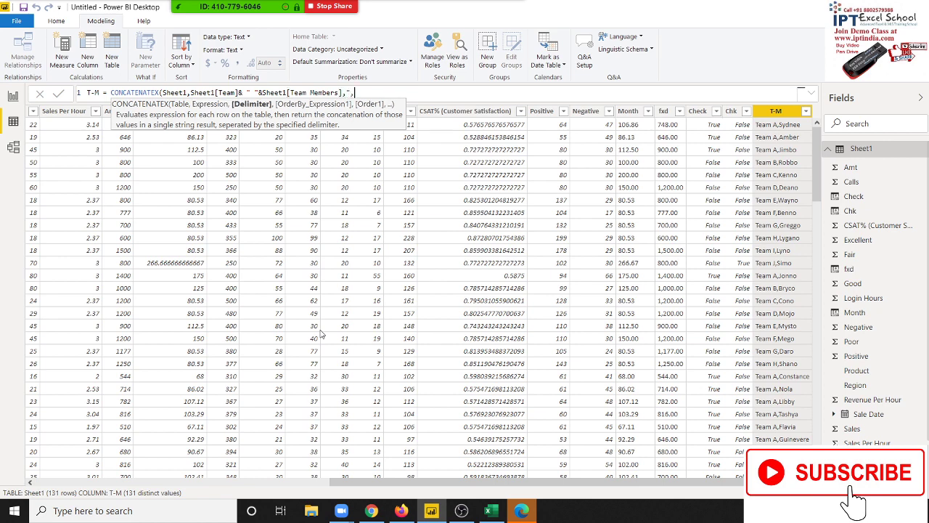
type(")")
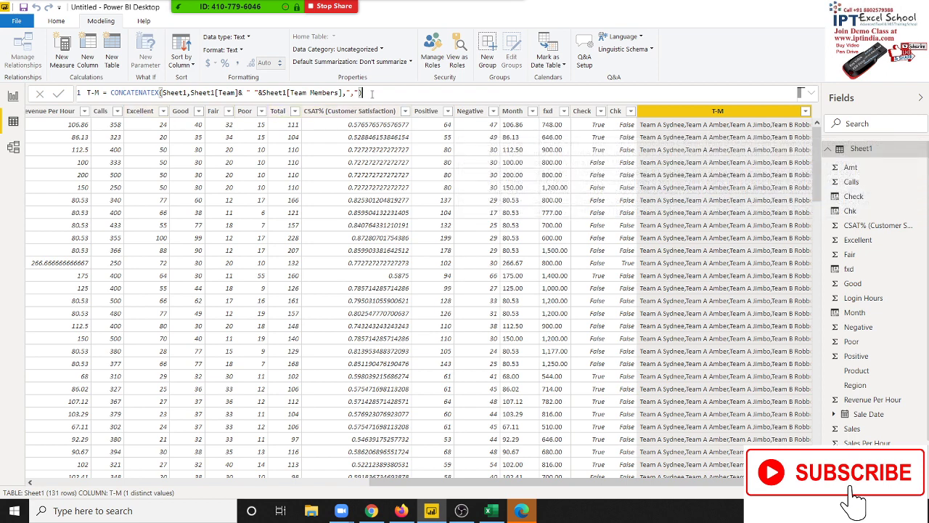
left_click_drag(366, 92, 256, 80)
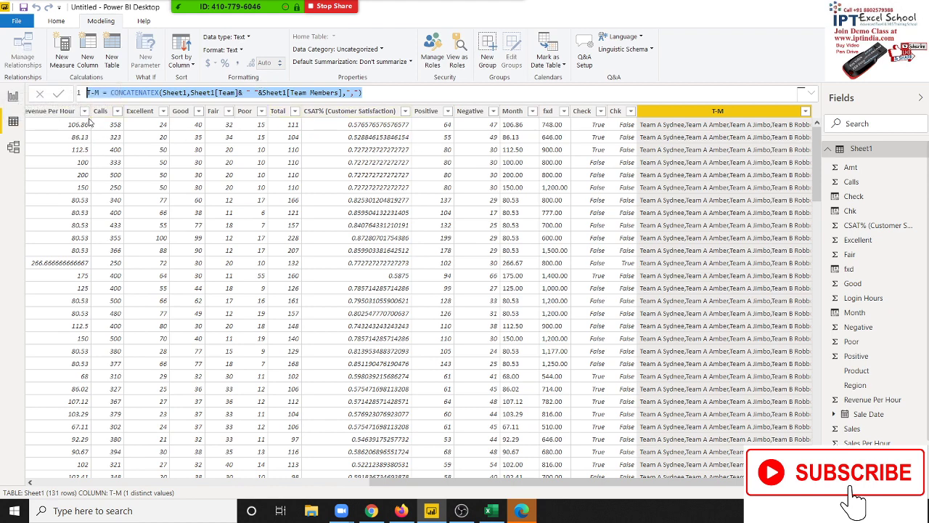
left_click_drag(601, 481, 304, 481)
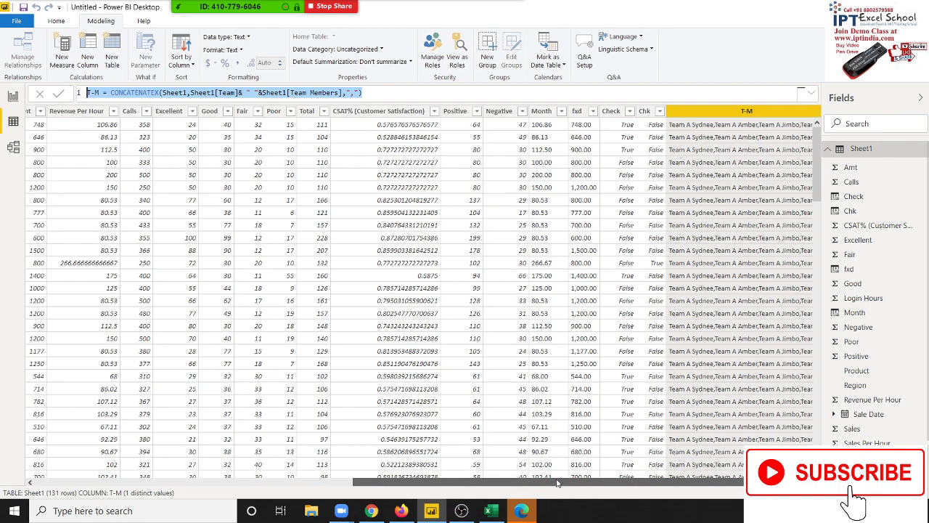
scroll(303, 469, "left", 5)
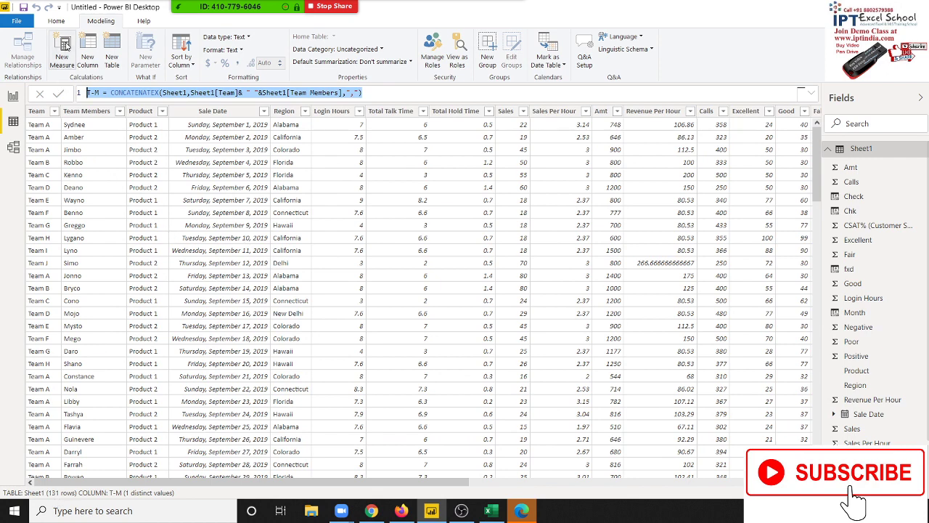
Step: Create a new measure named Tem starting with CONCATENATEX(Sheet1,
left_click(156, 93)
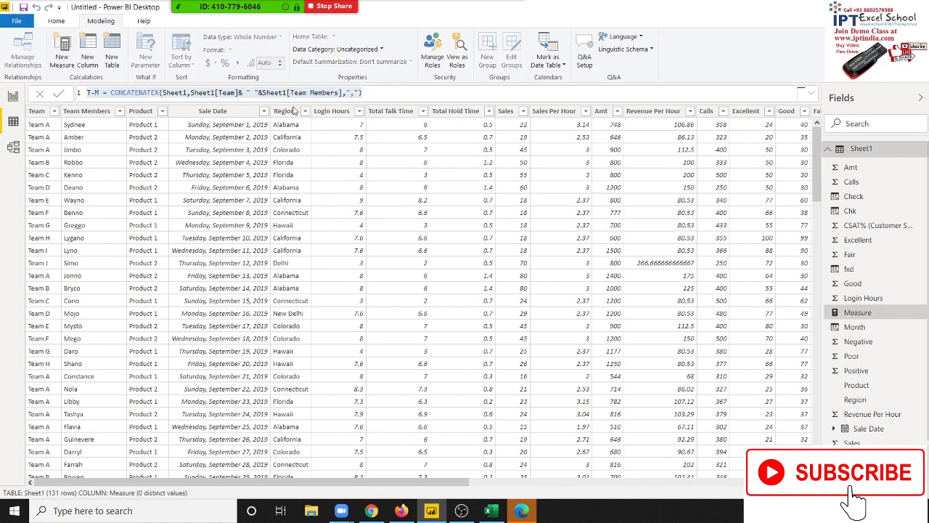
key("Home")
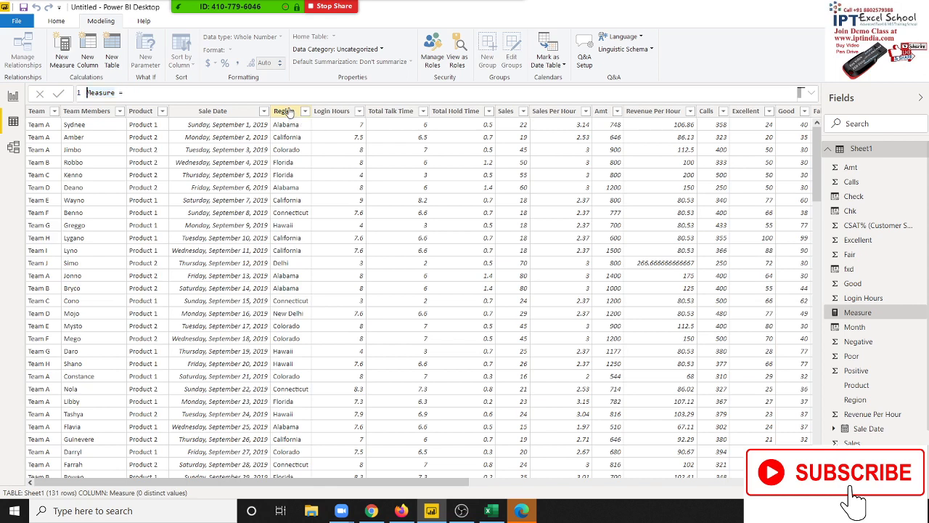
key("shift+Right")
key("shift+Right")
key("shift+Right")
key("shift+Right")
key("shift+Right")
key("shift+Right")
key("shift+Right")
type("Tem")
type(" = con")
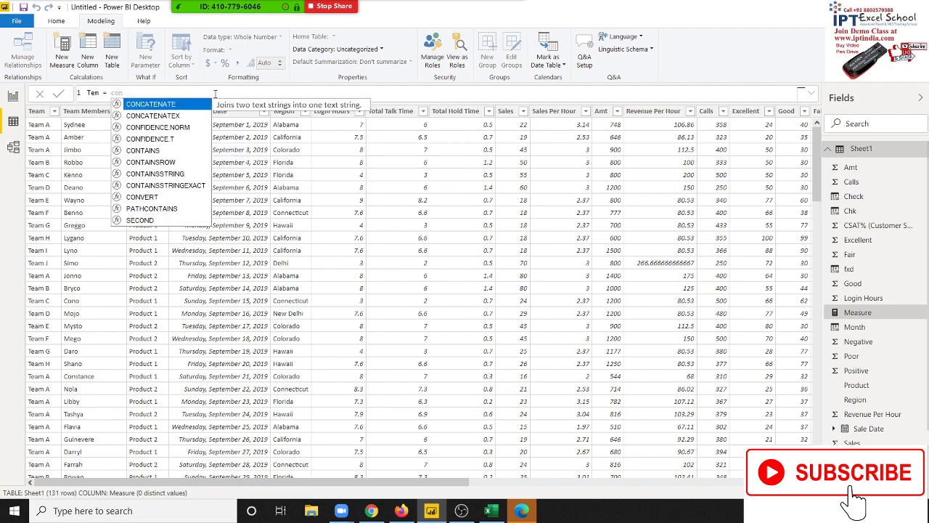
key("Down")
key("Tab")
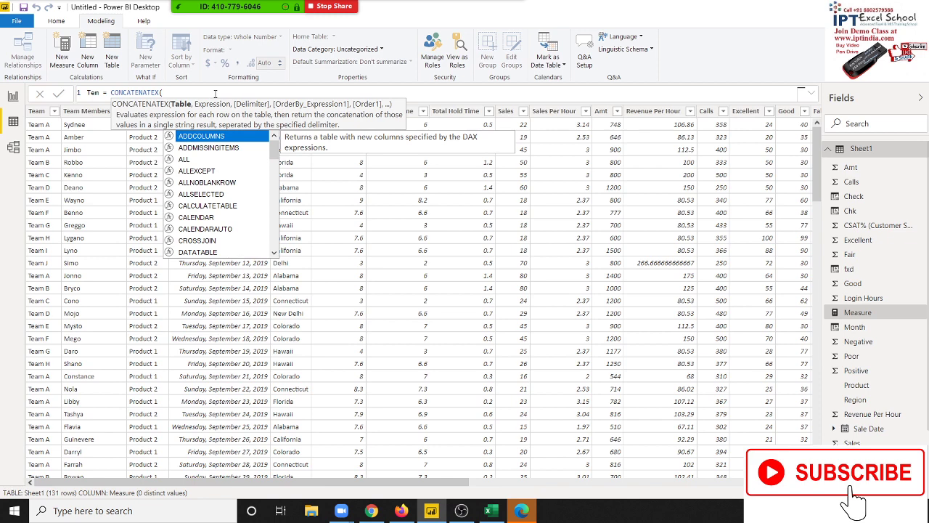
type("sh")
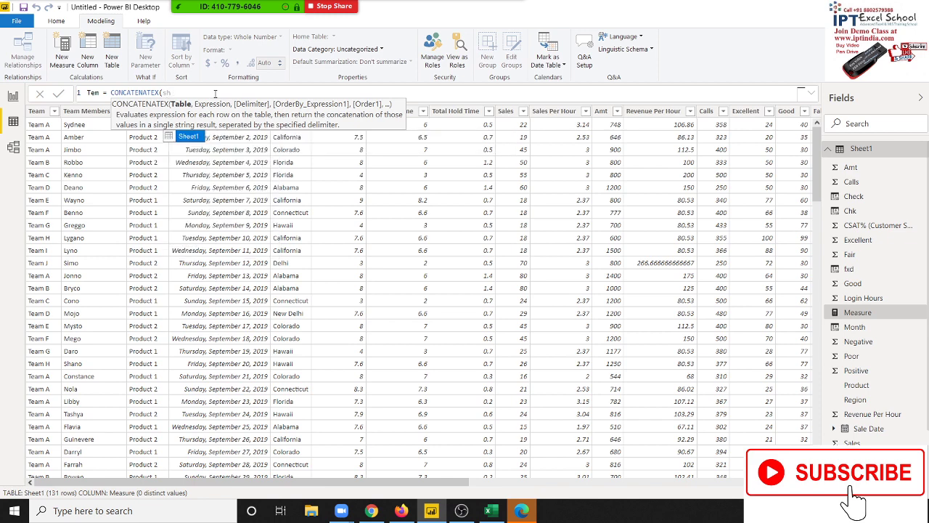
key("Tab")
type(",")
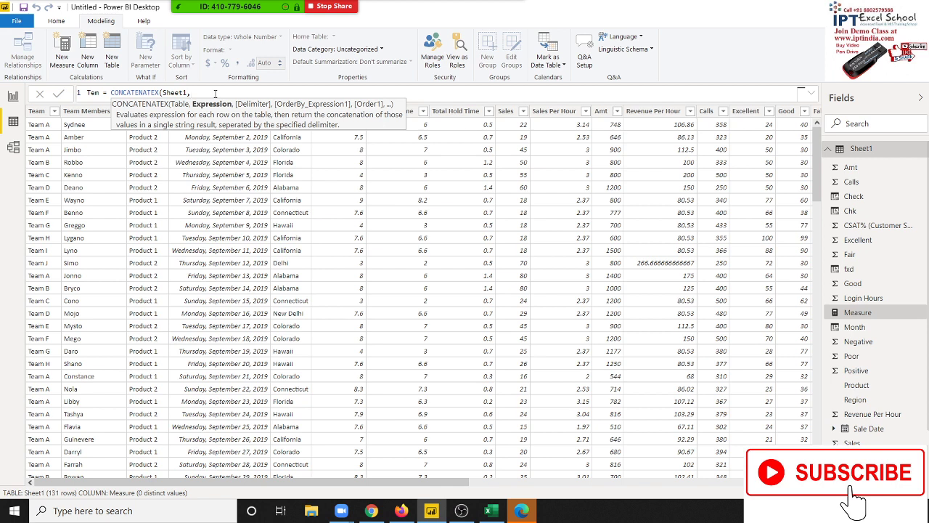
Step: Add Sheet1[Team] & " " & Sheet1[Team Members] with a comma delimiter and commit the Tem measure
type("te")
key("Tab")
type("& ")
type("\" \"&")
type(" te")
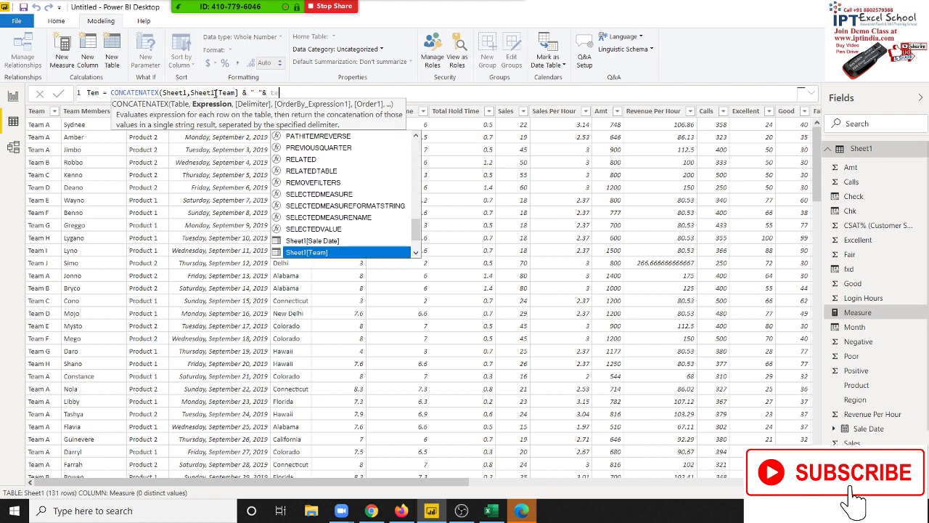
key("Down")
key("Tab")
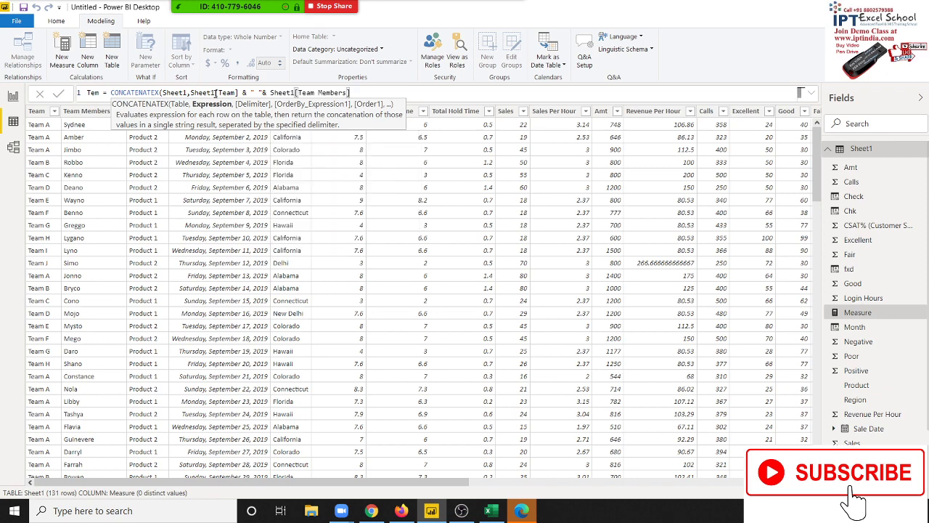
type(",\"")
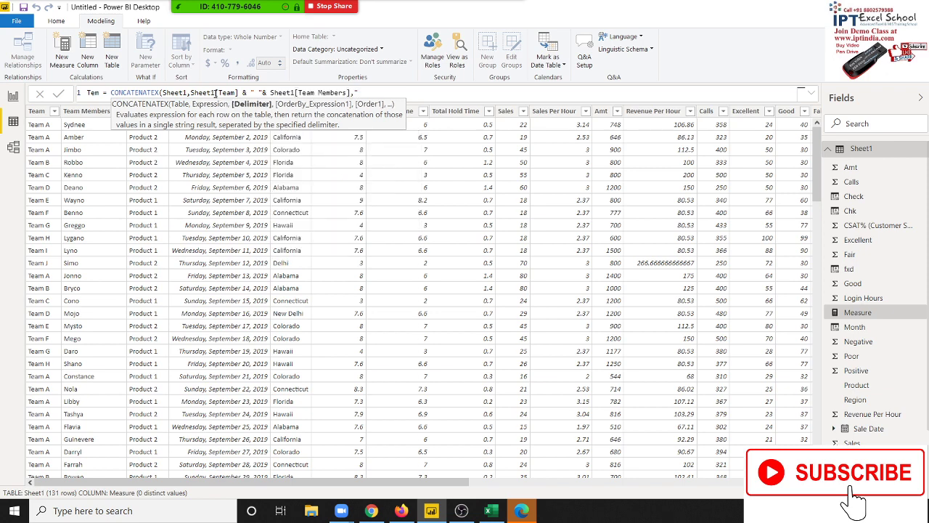
type(")")
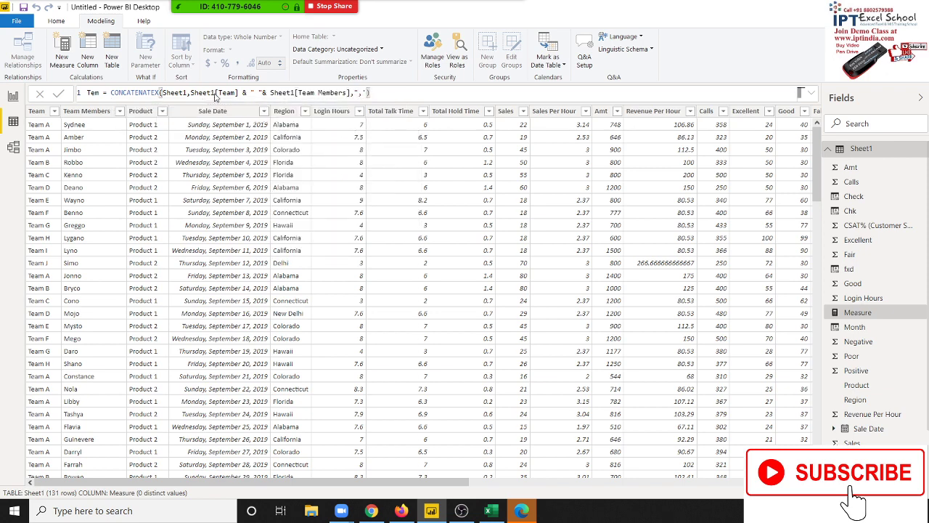
key("Return")
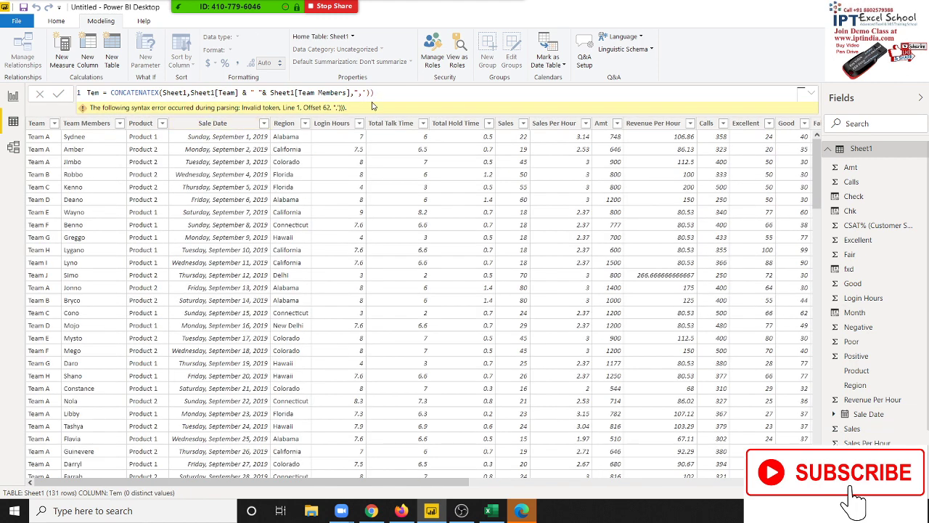
Step: Swap the extra closing parenthesis for a quote in Tem, recommit, and compare with the CONCATENATEX docs
left_click(363, 92)
key("Delete")
type("\"")
key("Return")
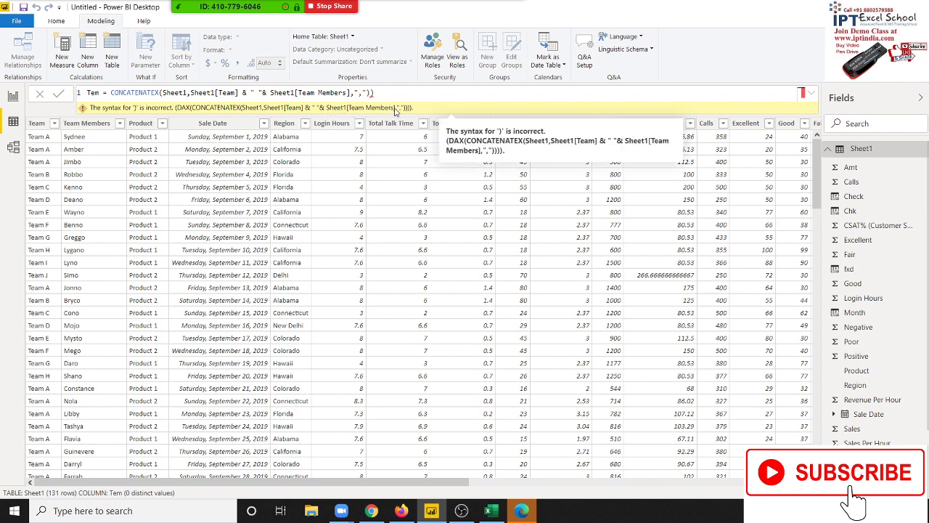
left_click(356, 93)
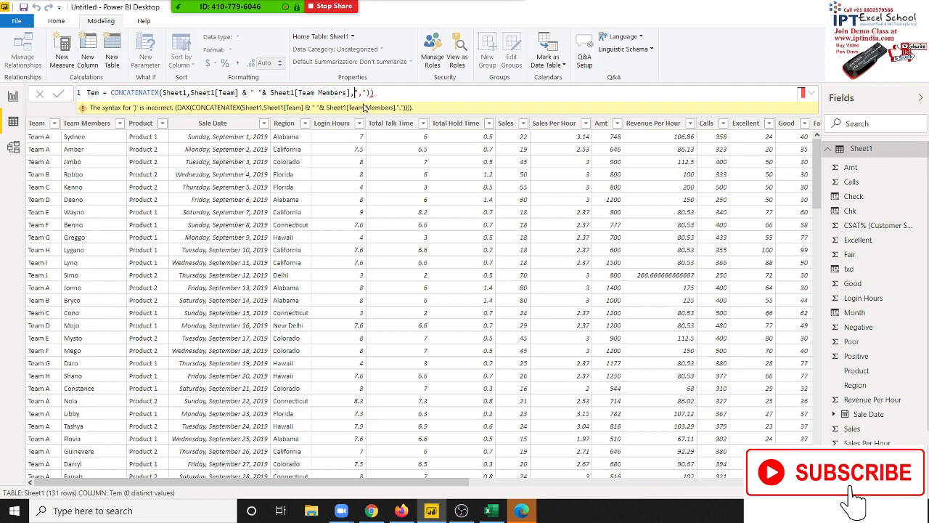
key("alt+Tab")
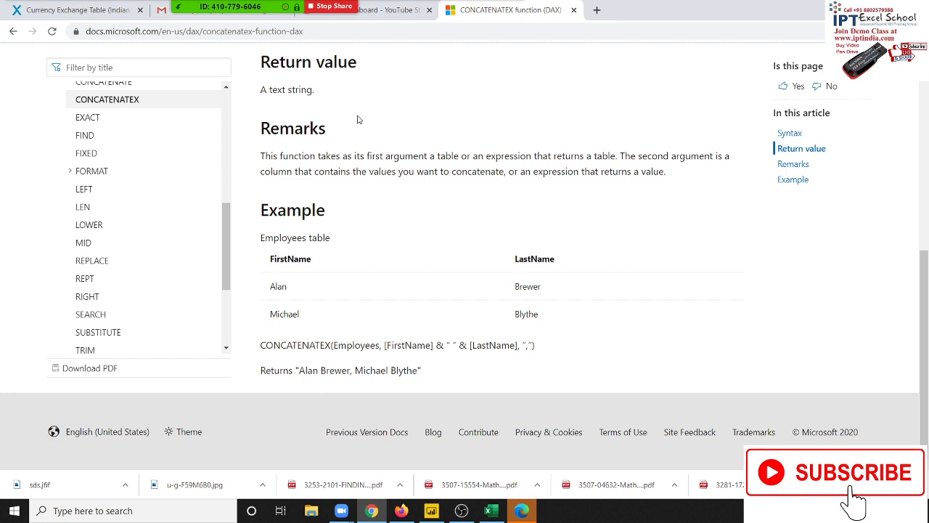
key("alt+Tab")
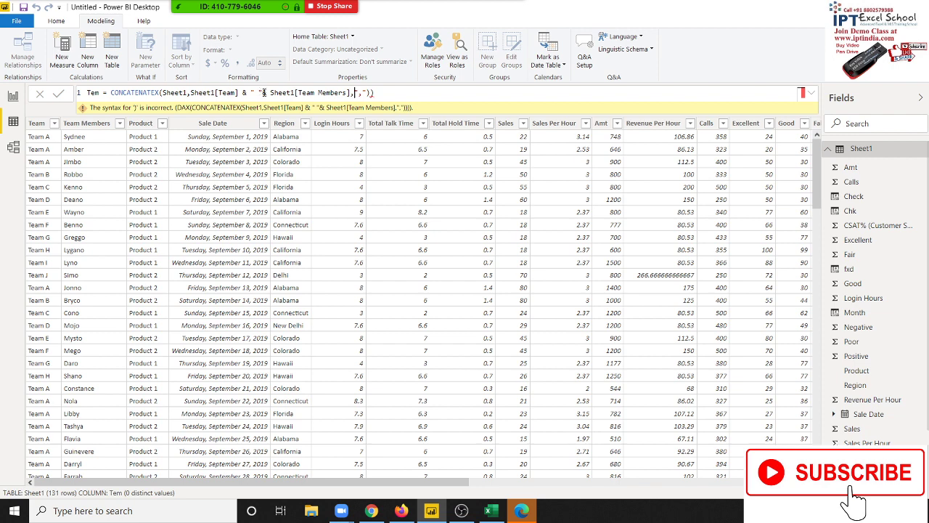
Step: Simplify Tem to CONCATENATEX(Sheet1,Sheet1[Team] ,","), recommit, and select the whole formula
left_click_drag(241, 93, 350, 92)
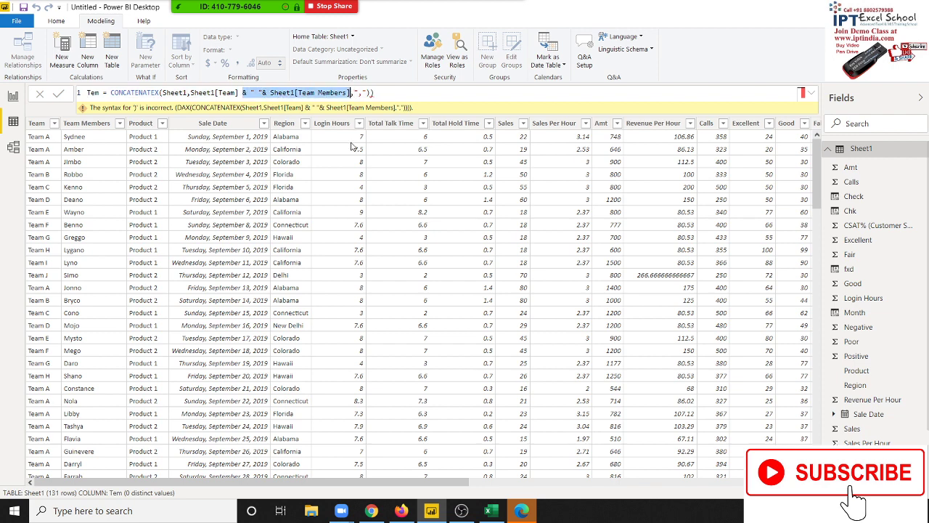
key("BackSpace")
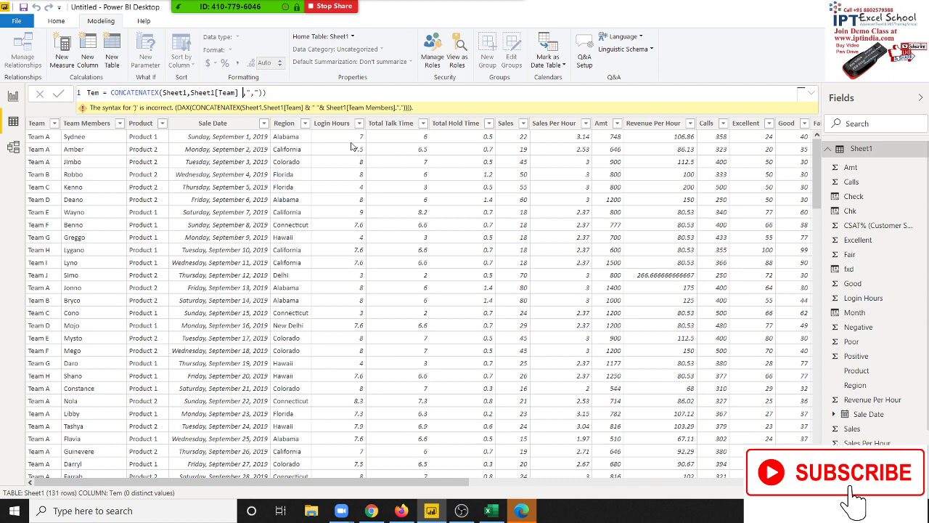
key("Delete")
type(",\")")
key("Return")
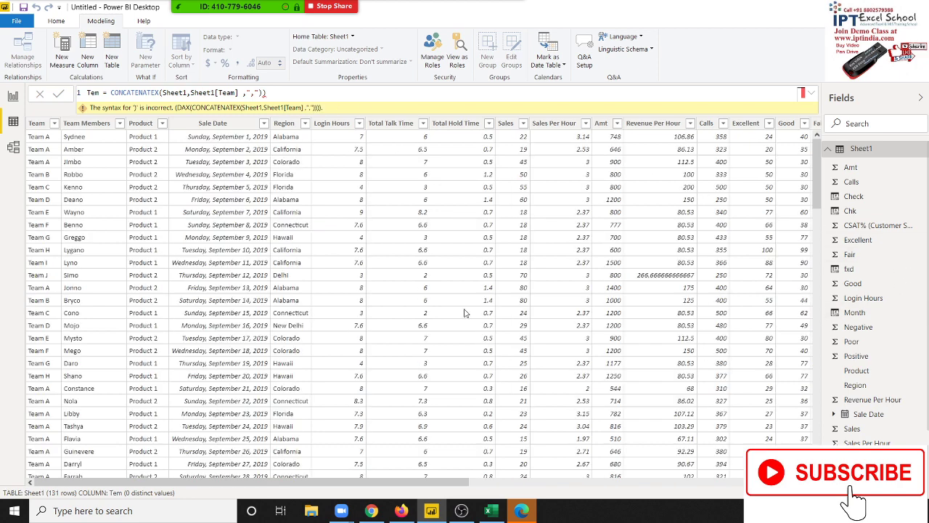
key("ctrl+a")
key("alt+Tab")
Step: Go back to the DAX Text functions overview and scroll through its function table
scroll(479, 275, "up", 4)
scroll(479, 276, "up", 2)
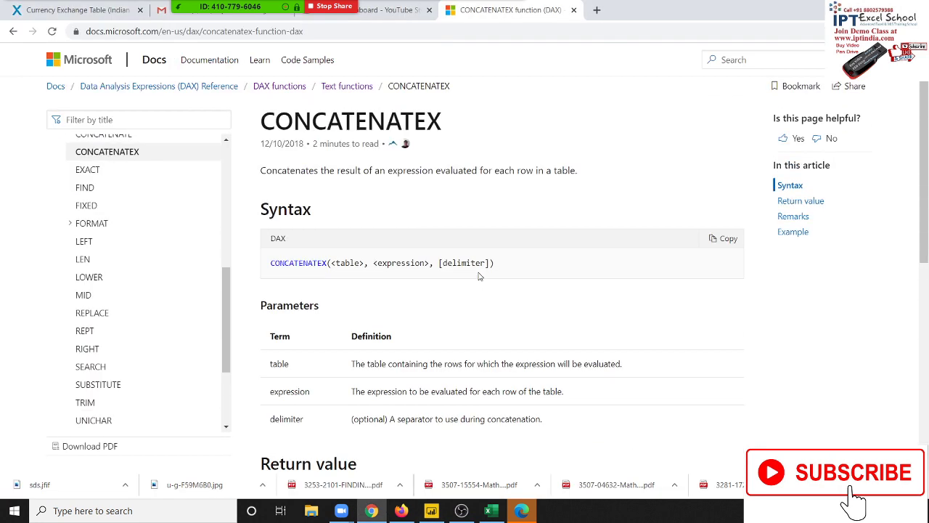
left_click(13, 31)
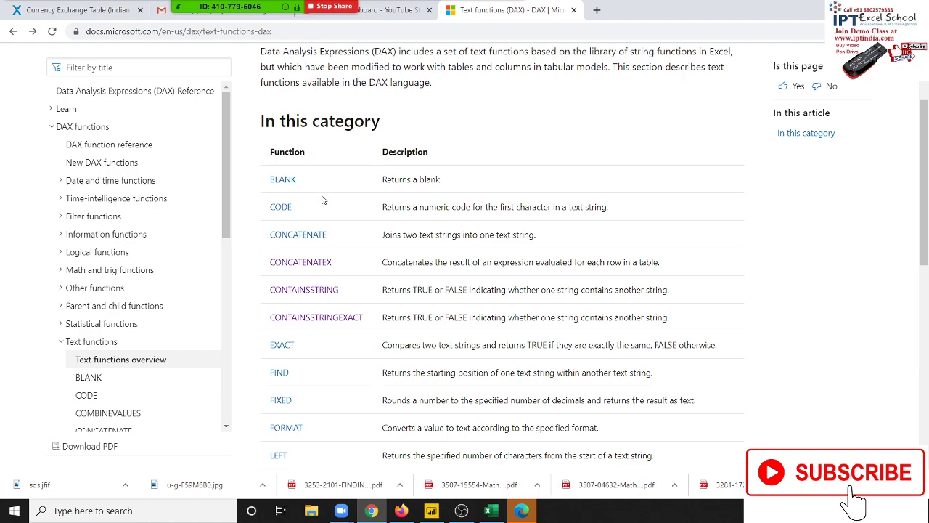
scroll(465, 423, "up", 1)
scroll(468, 425, "down", 1)
scroll(477, 426, "down", 5)
scroll(477, 426, "down", 2)
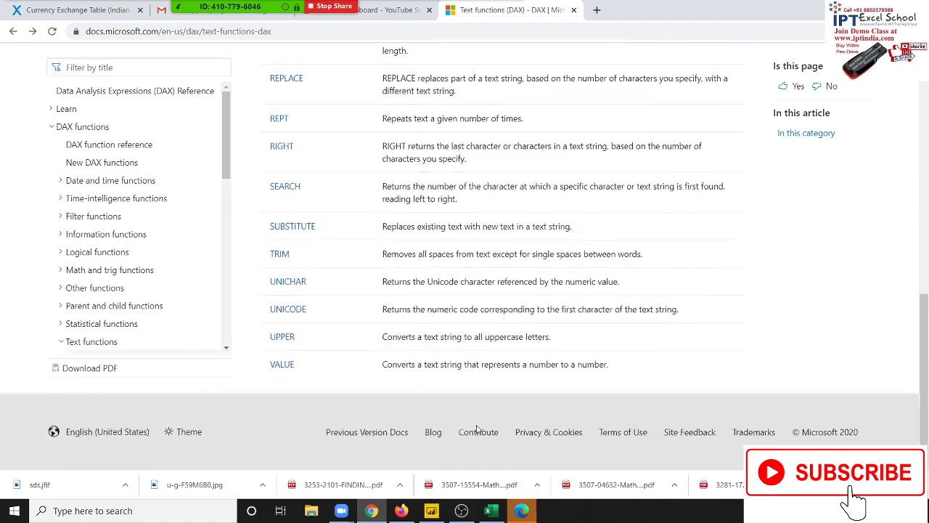
scroll(479, 442, "up", 10)
scroll(478, 443, "up", 1)
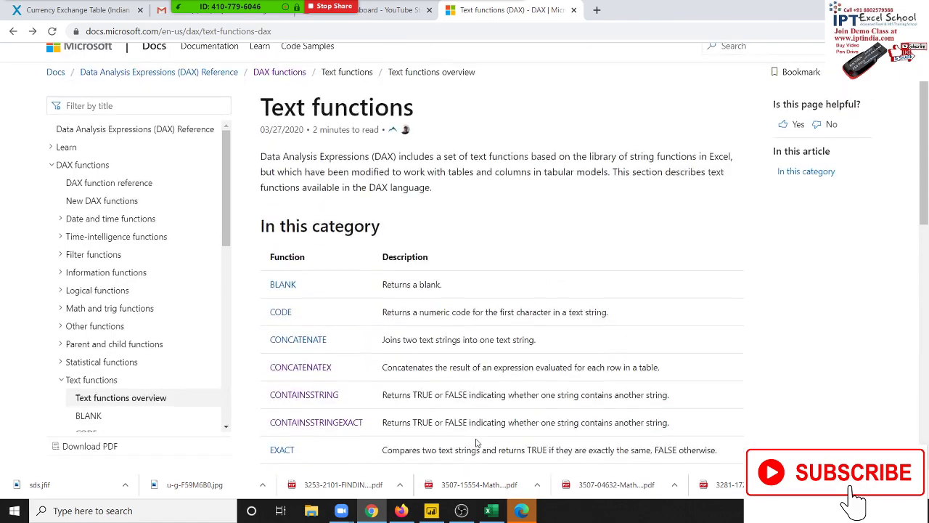
scroll(477, 442, "down", 2)
scroll(477, 442, "down", 4)
scroll(477, 442, "down", 5)
scroll(477, 442, "down", 1)
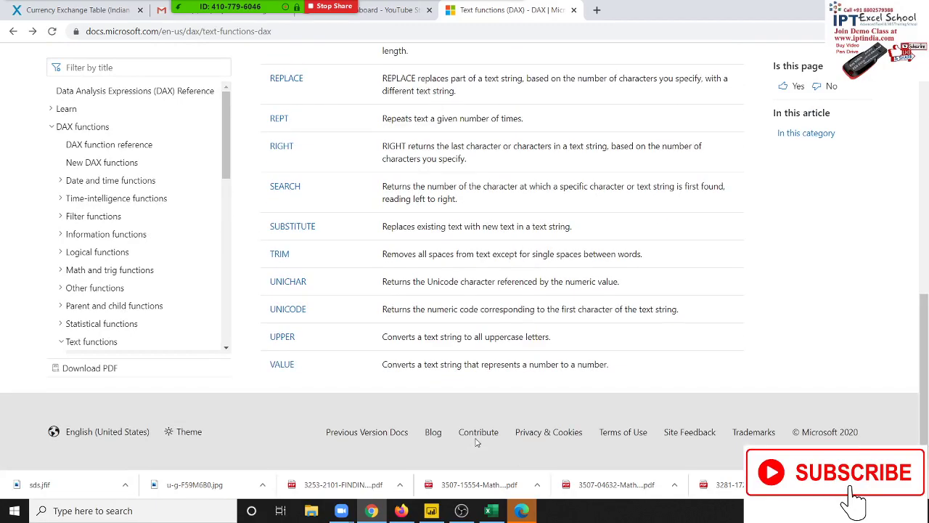
scroll(477, 440, "up", 2)
scroll(476, 439, "up", 2)
scroll(477, 438, "up", 2)
scroll(477, 439, "up", 1)
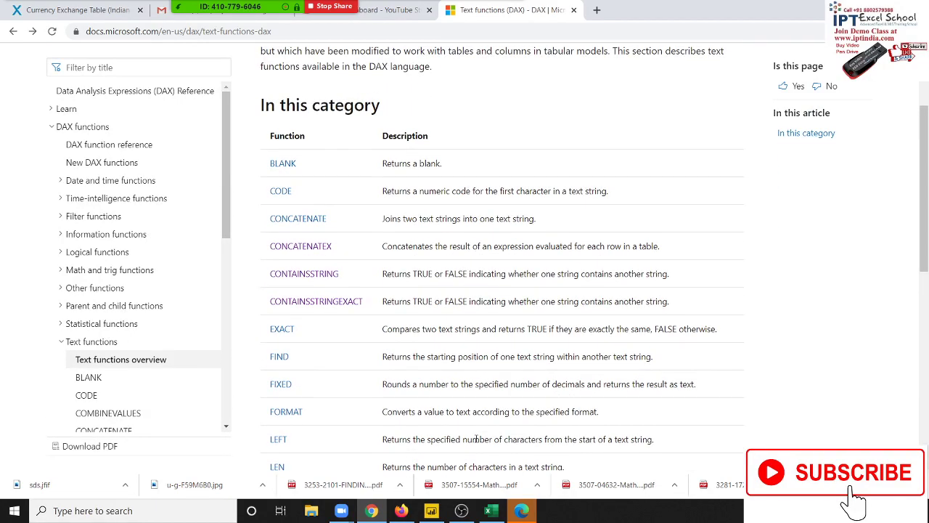
scroll(476, 439, "down", 4)
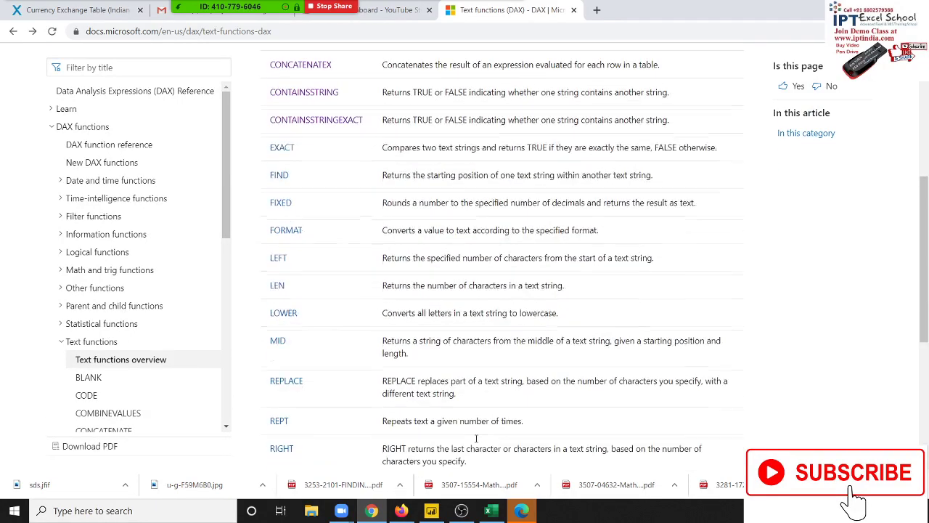
scroll(477, 442, "down", 4)
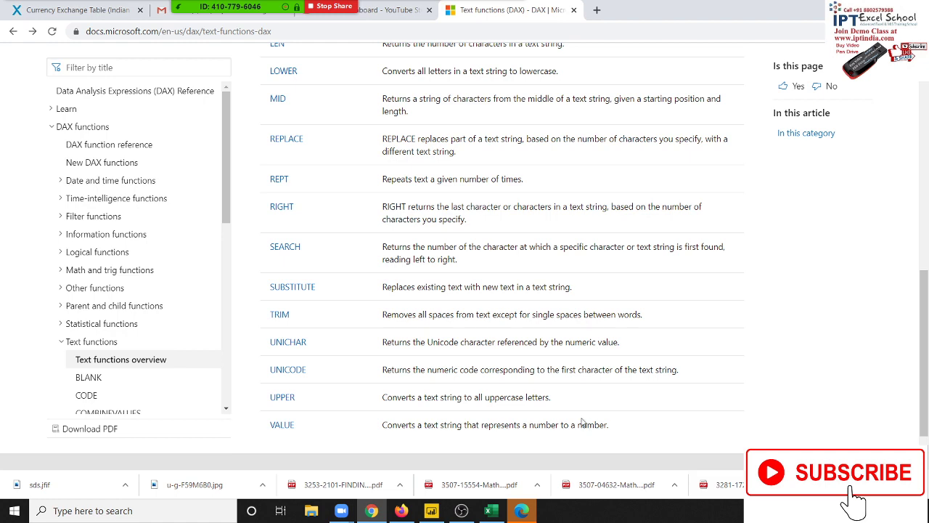
scroll(582, 422, "up", 3)
scroll(581, 421, "up", 1)
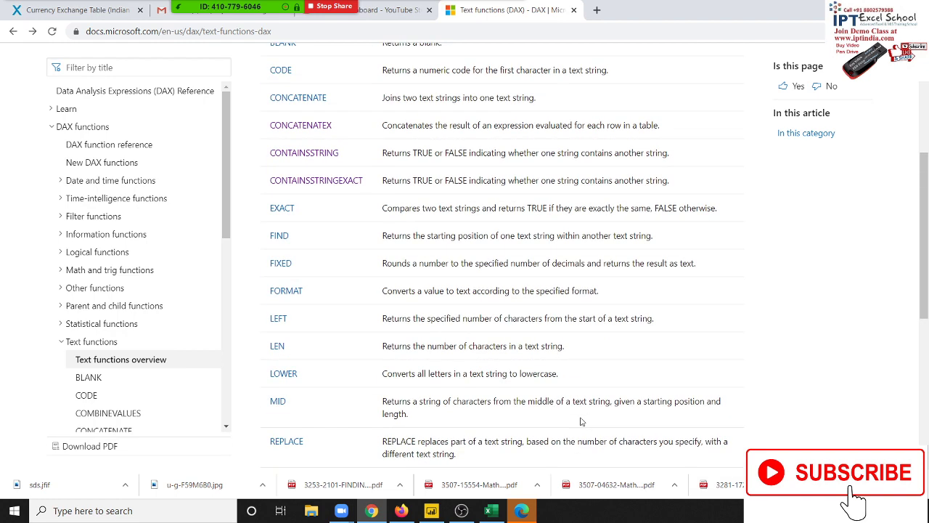
scroll(581, 422, "up", 1)
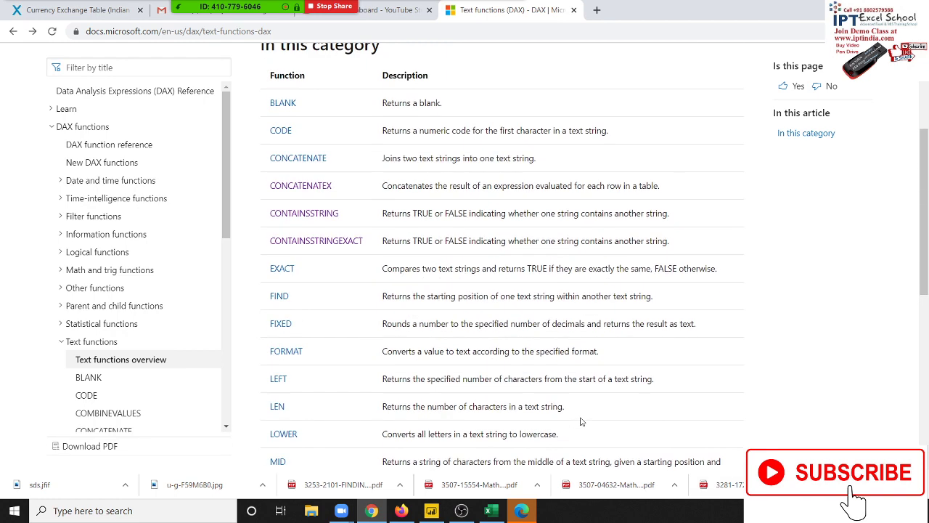
Step: Highlight 'first' in CODE's description and 'numeric' in UNICODE's while reviewing the table
double_click(509, 135)
scroll(462, 399, "down", 3)
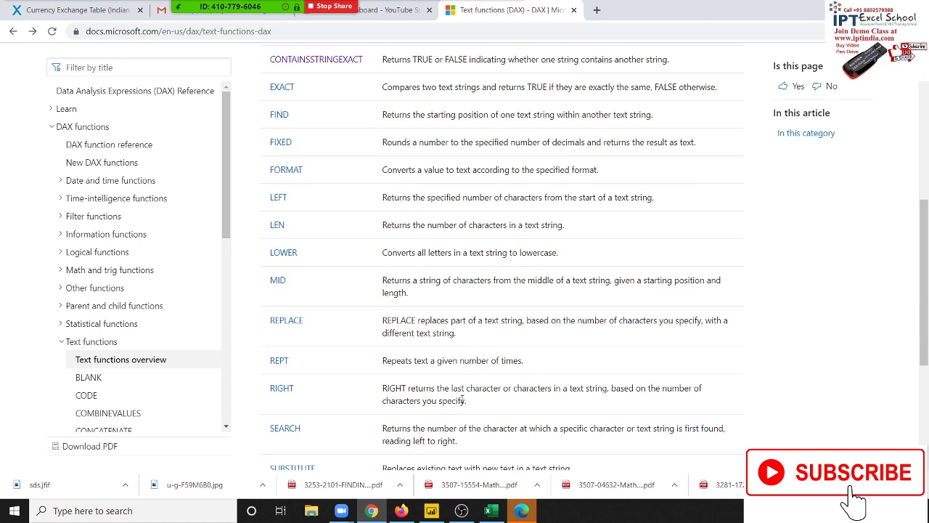
scroll(435, 418, "down", 1)
scroll(436, 418, "down", 1)
scroll(436, 417, "down", 2)
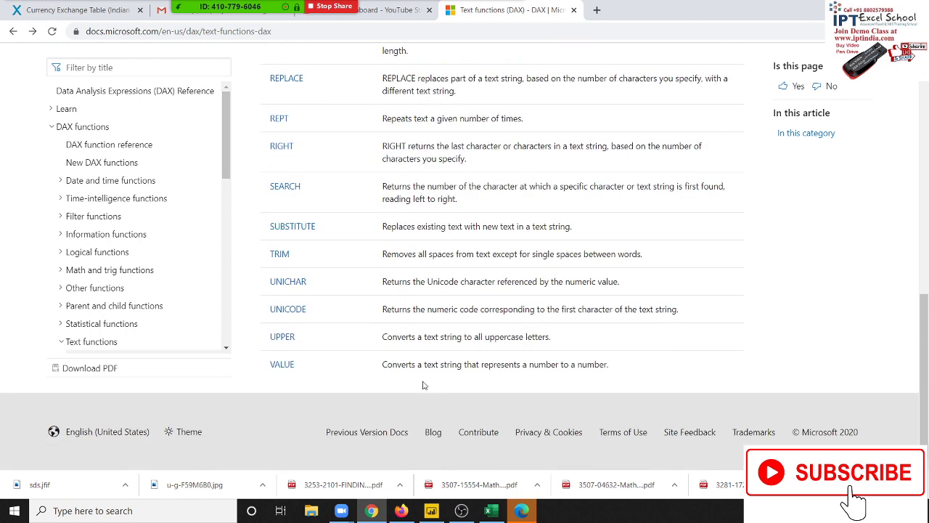
double_click(432, 311)
scroll(507, 314, "up", 1)
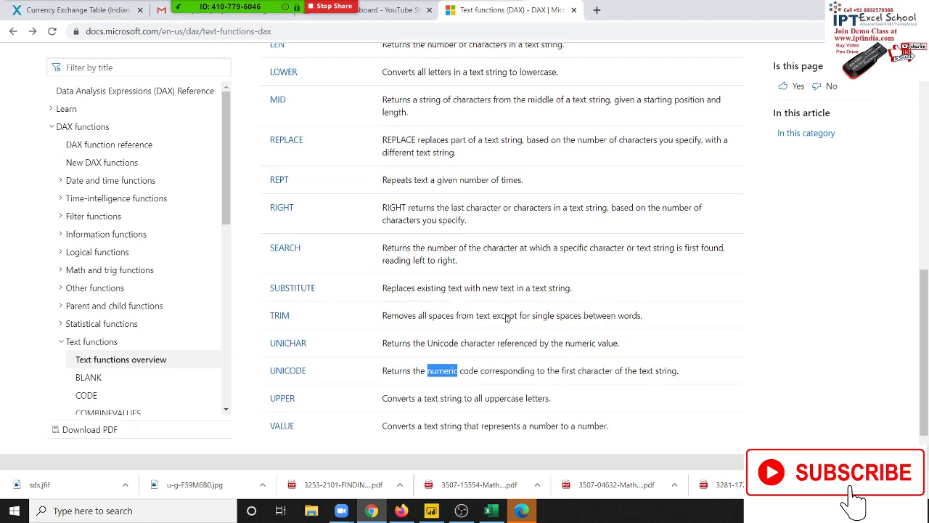
scroll(506, 315, "up", 1)
scroll(506, 318, "up", 2)
scroll(506, 318, "up", 1)
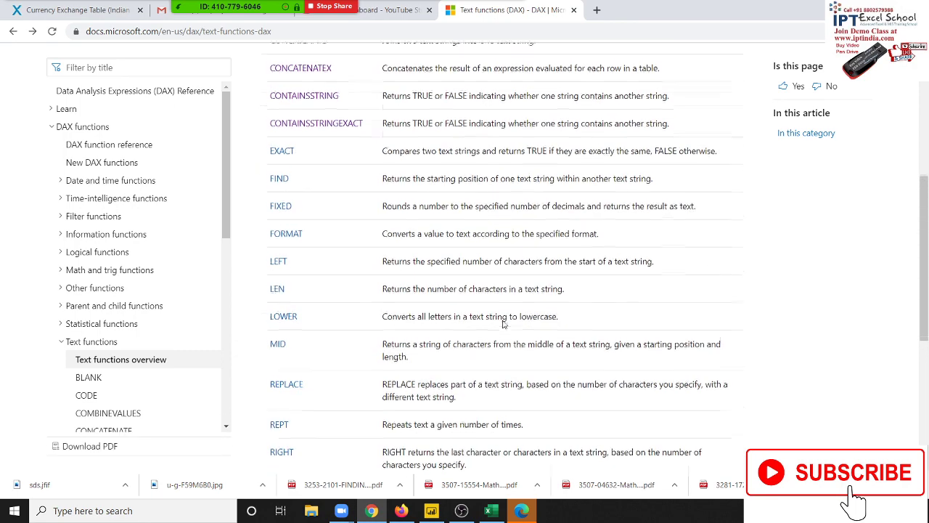
scroll(506, 318, "up", 2)
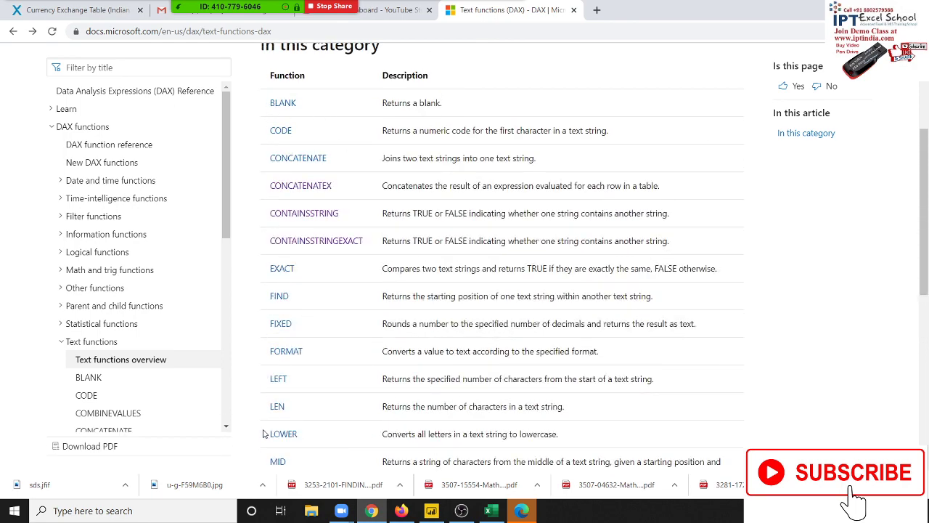
scroll(265, 433, "down", 1)
scroll(291, 298, "up", 4)
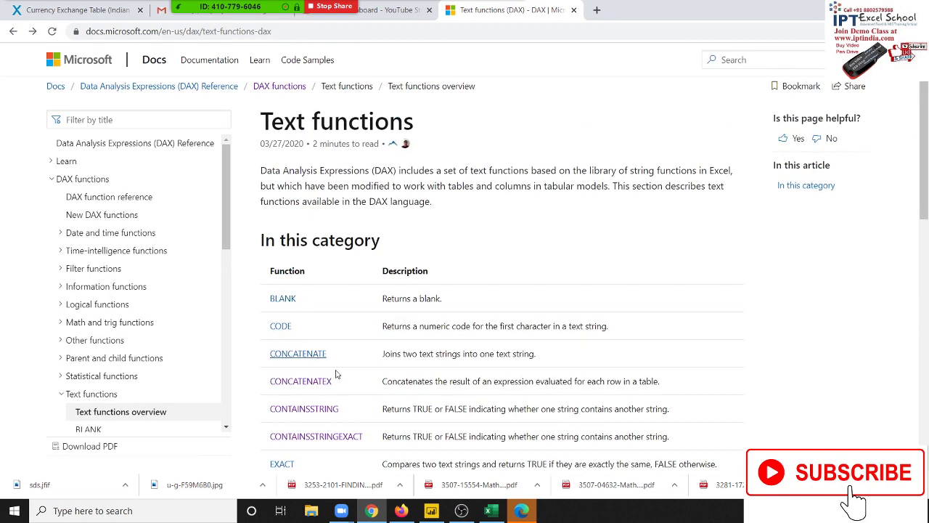
scroll(319, 388, "down", 2)
scroll(322, 391, "down", 1)
scroll(322, 391, "down", 2)
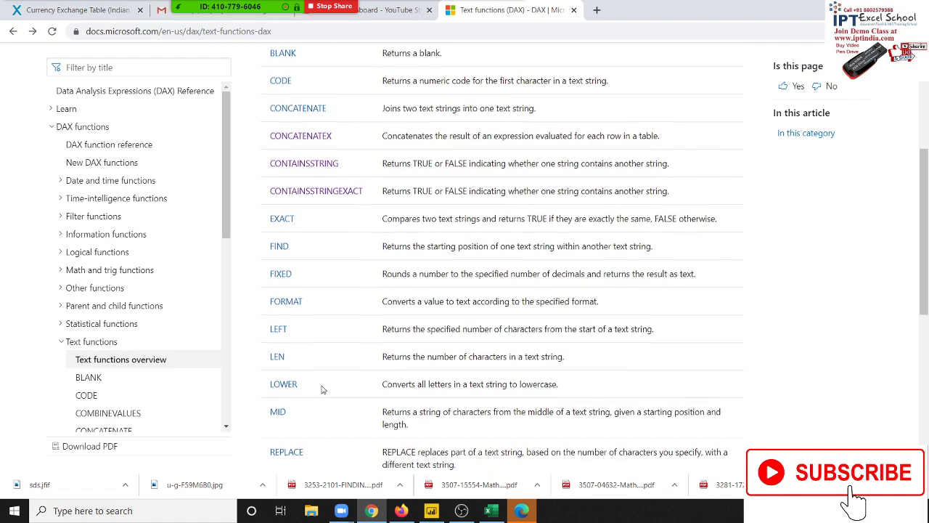
scroll(322, 390, "down", 1)
scroll(322, 390, "down", 2)
scroll(323, 390, "down", 2)
scroll(323, 391, "down", 1)
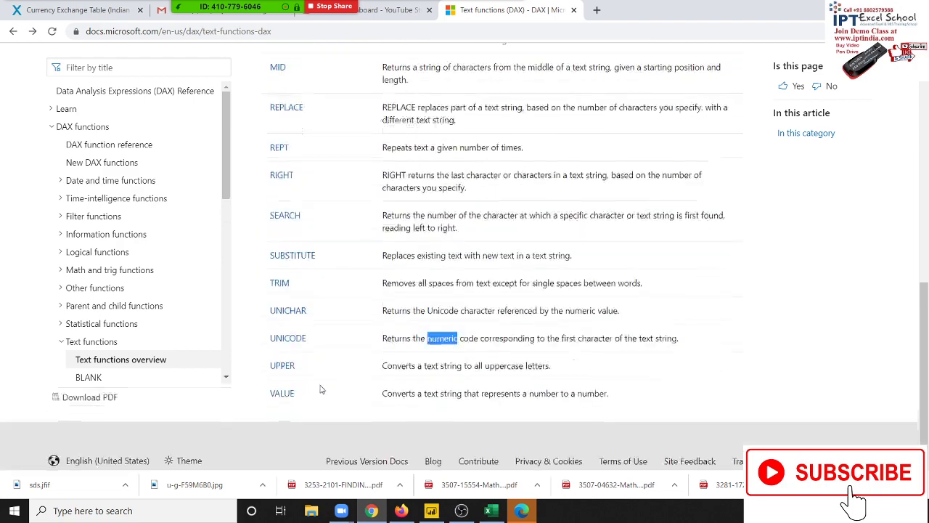
scroll(327, 347, "up", 2)
scroll(326, 346, "up", 1)
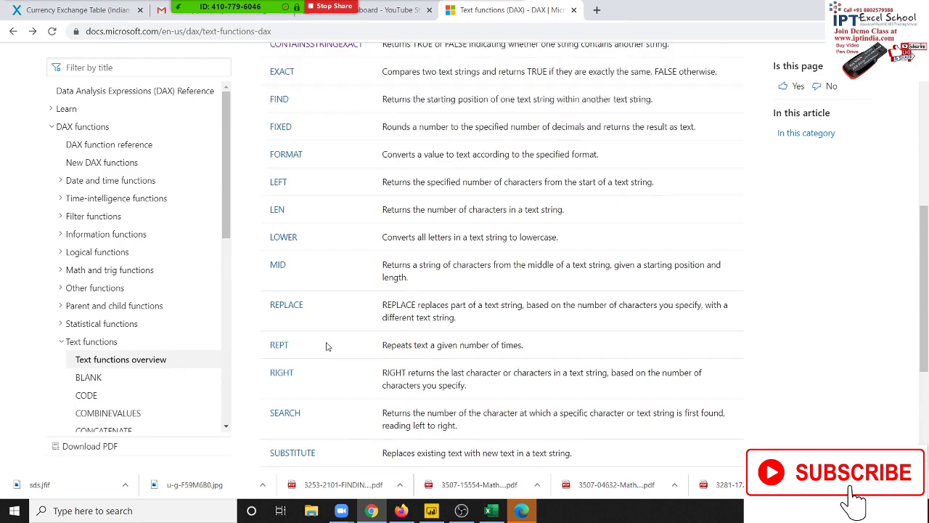
scroll(327, 346, "up", 1)
scroll(326, 347, "down", 2)
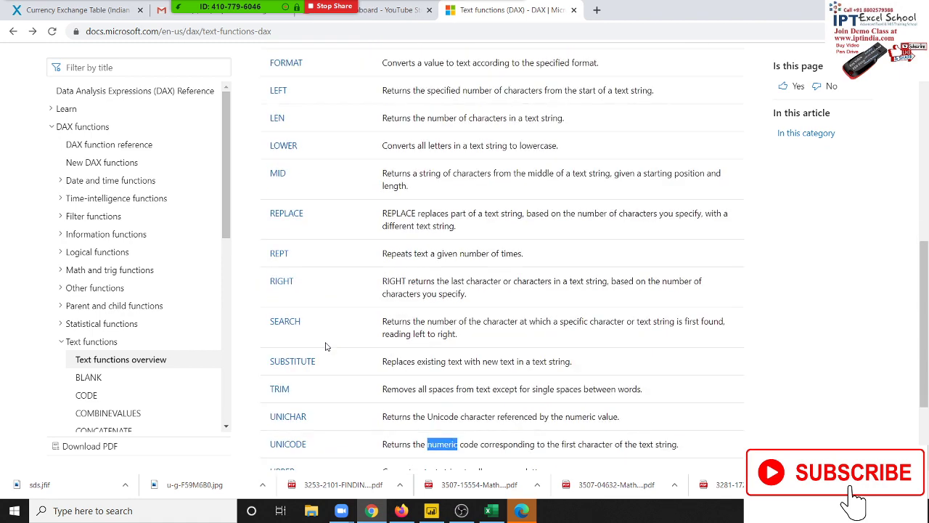
scroll(326, 346, "down", 2)
scroll(167, 246, "up", 3)
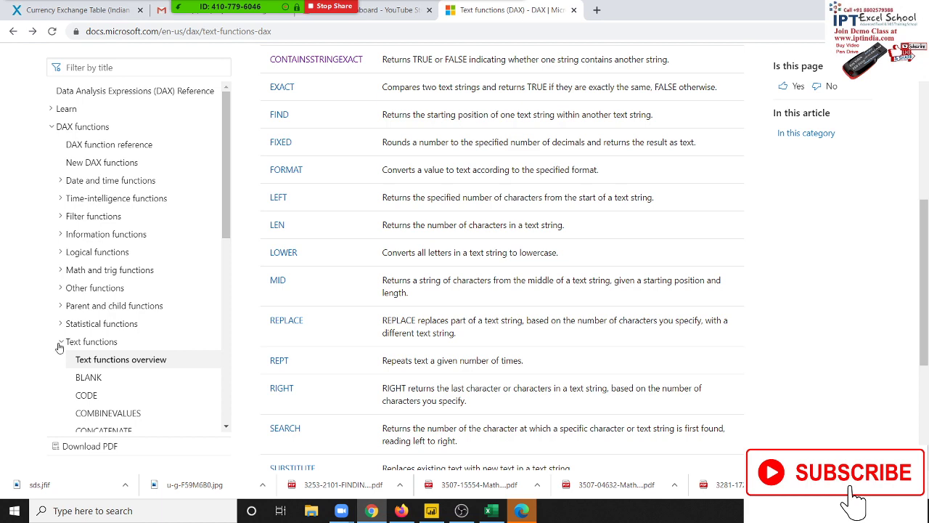
Step: Collapse Text functions in the contents sidebar and hide the browser to show the desktop
left_click(60, 344)
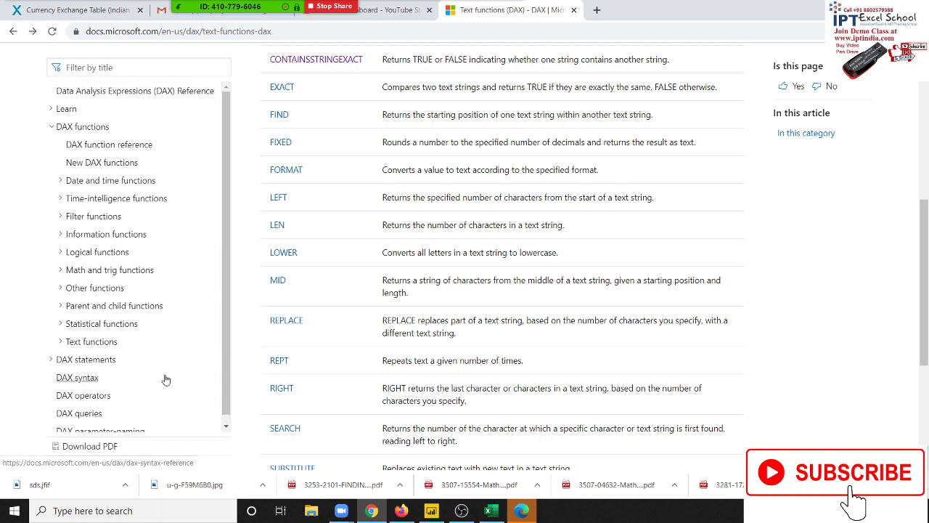
key("super+d")
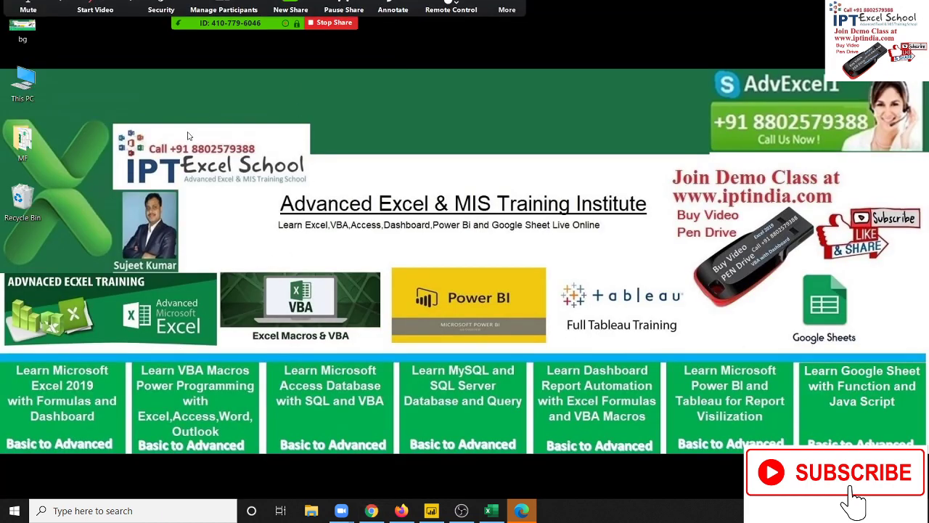
left_click(507, 14)
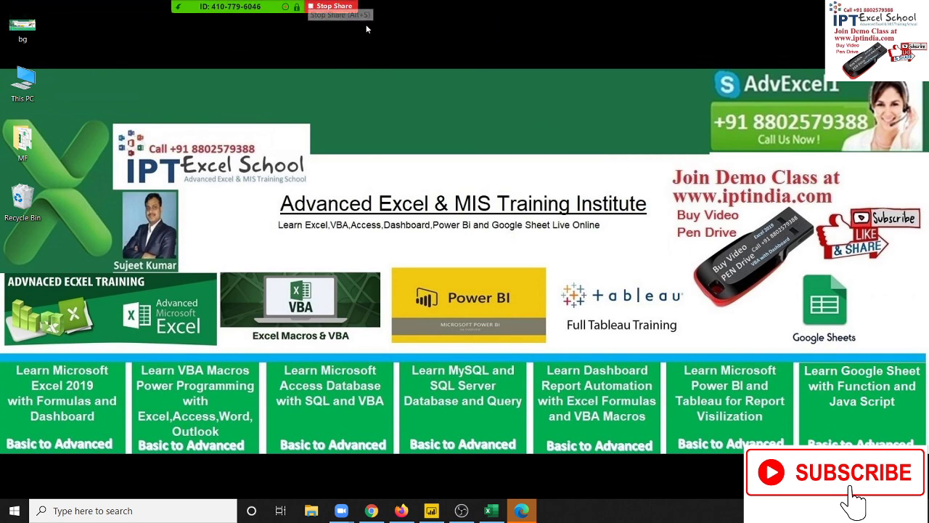